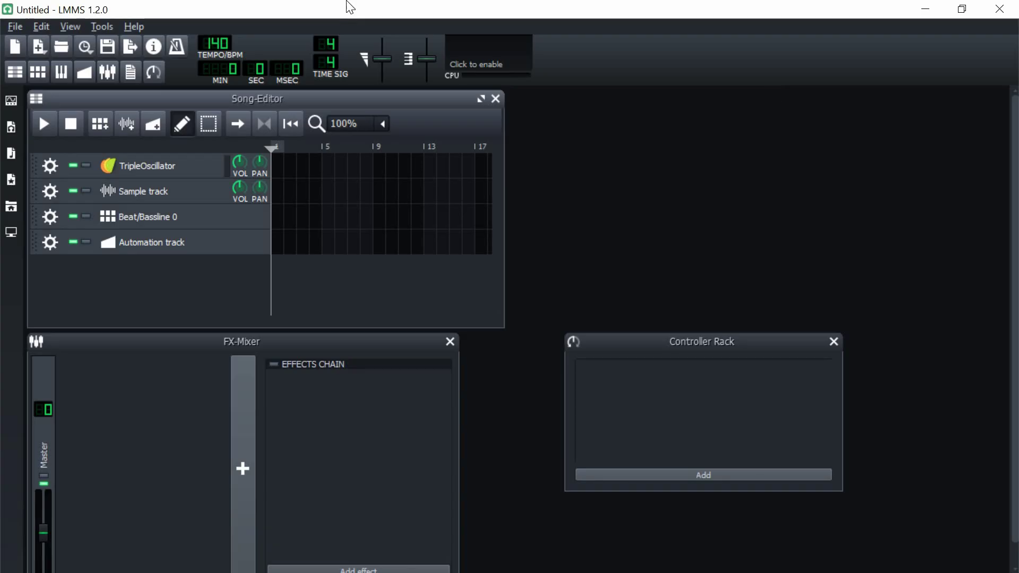
Step: Rearrange the LMMS windows so the FX-Mixer and Song-Editor sit side by side with the Controller Rack beneath the Song-Editor
{"action": "left_click_drag", "start_coordinate": [248, 100], "coordinate": [712, 89]}
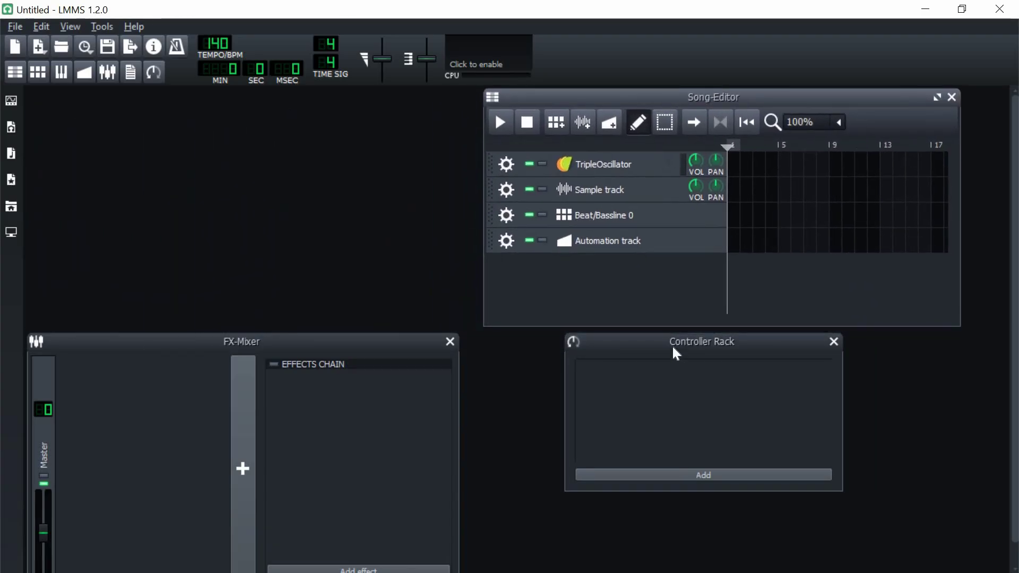
{"action": "left_click_drag", "start_coordinate": [677, 354], "coordinate": [659, 380]}
{"action": "left_click_drag", "start_coordinate": [327, 353], "coordinate": [314, 265]}
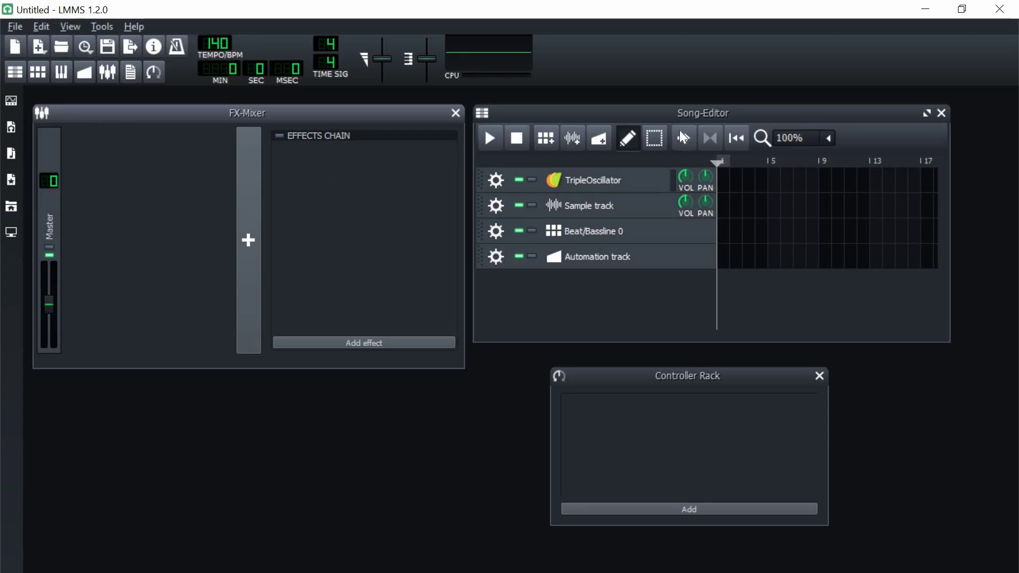
Step: Switch to Chrome and download the West Coast Drum Kit from the Free Drum Kits page of freedrumkits.net
{"action": "left_click", "coordinate": [939, 9]}
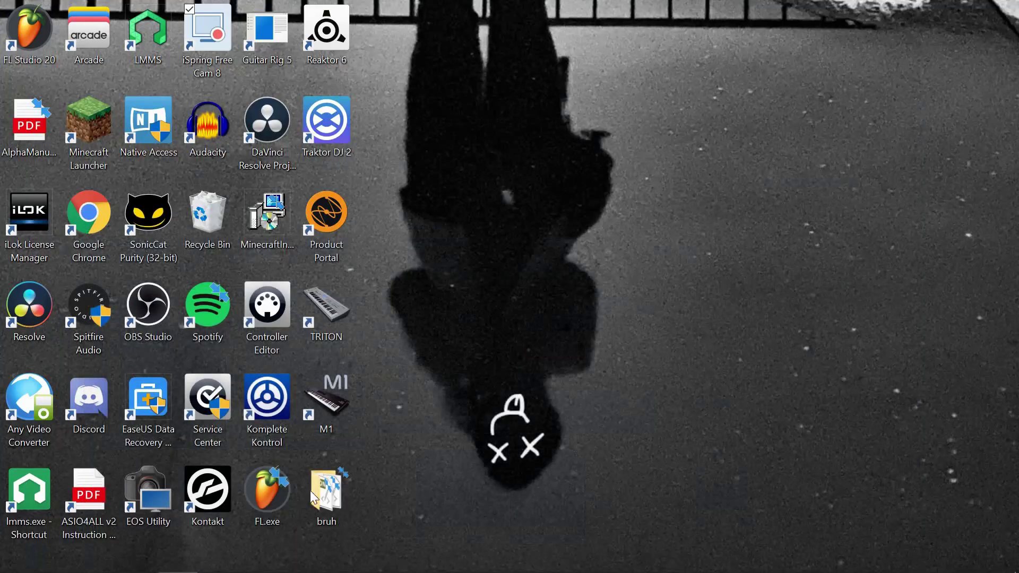
{"action": "left_click", "coordinate": [98, 557]}
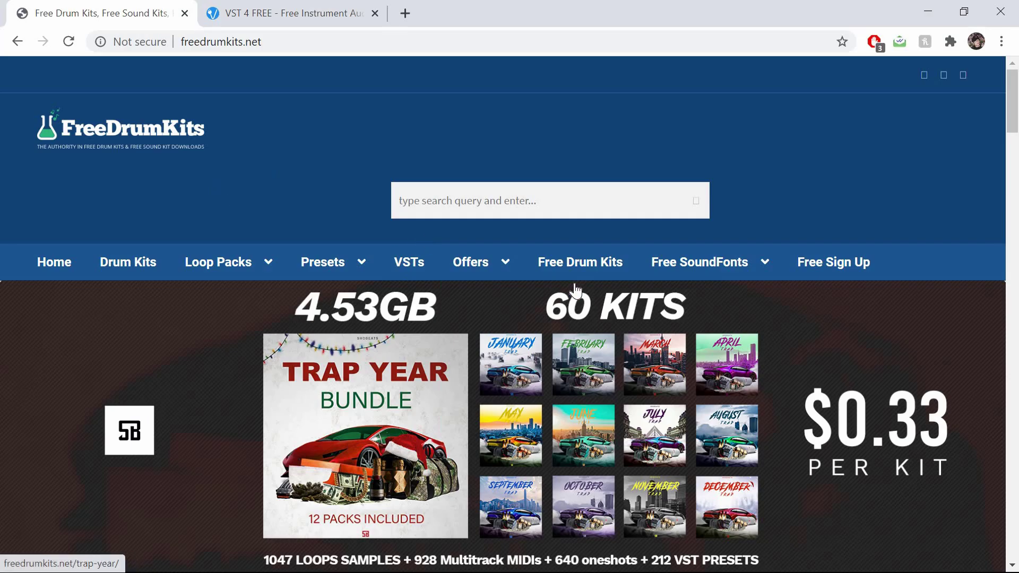
{"action": "left_click", "coordinate": [567, 266]}
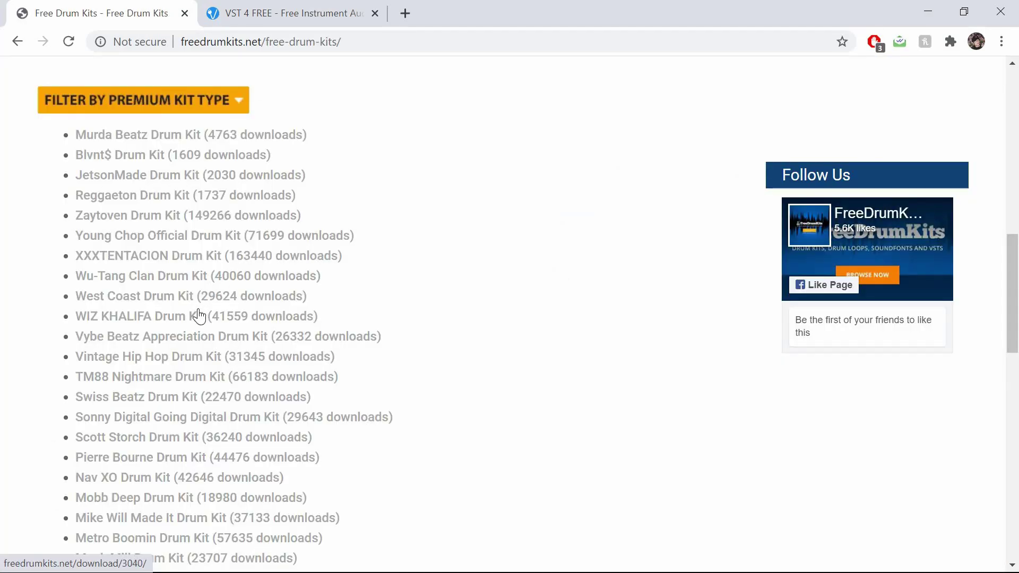
{"action": "left_click", "coordinate": [185, 300]}
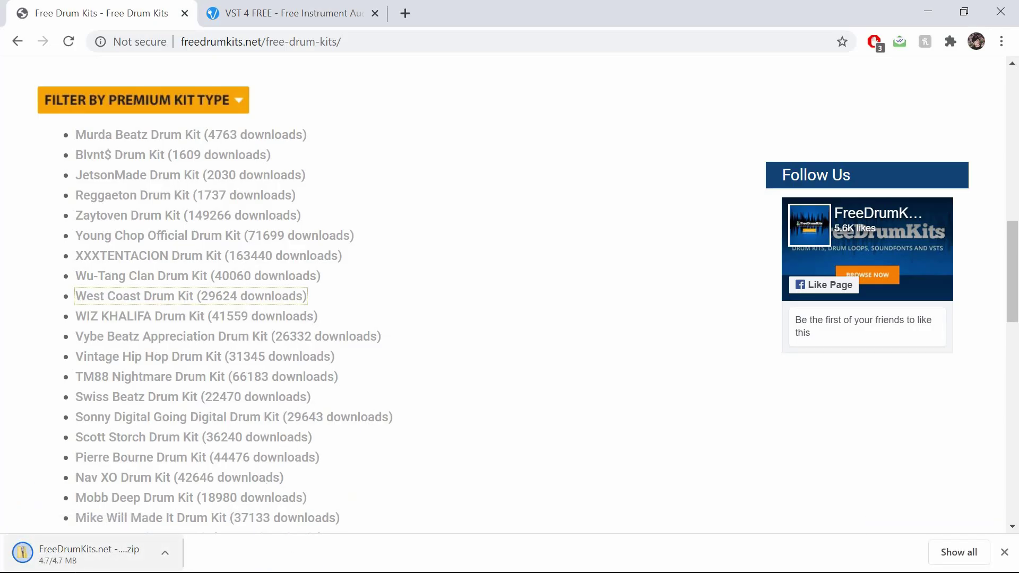
Step: Move the downloaded West Coast Drum Kit zip from Downloads into the "drum kits and stuff" folder under Music
{"action": "left_click", "coordinate": [164, 556]}
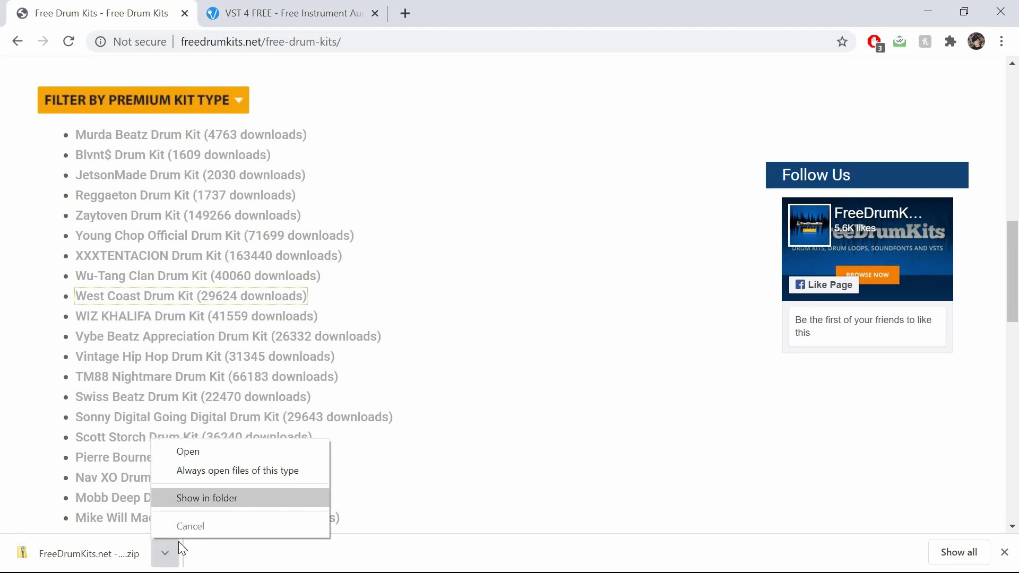
{"action": "left_click", "coordinate": [192, 499]}
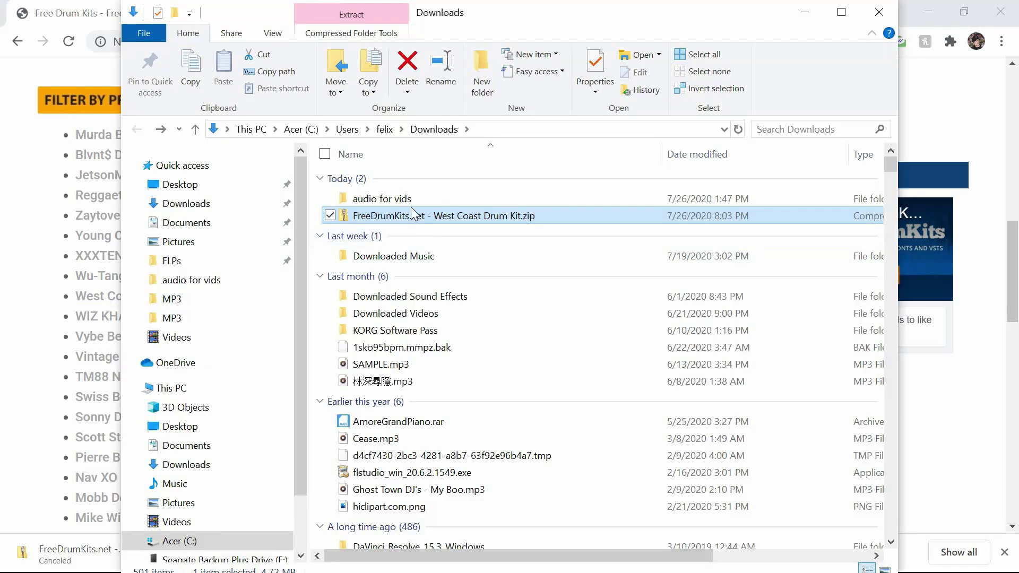
{"action": "right_click", "coordinate": [356, 216]}
{"action": "left_click", "coordinate": [215, 427]}
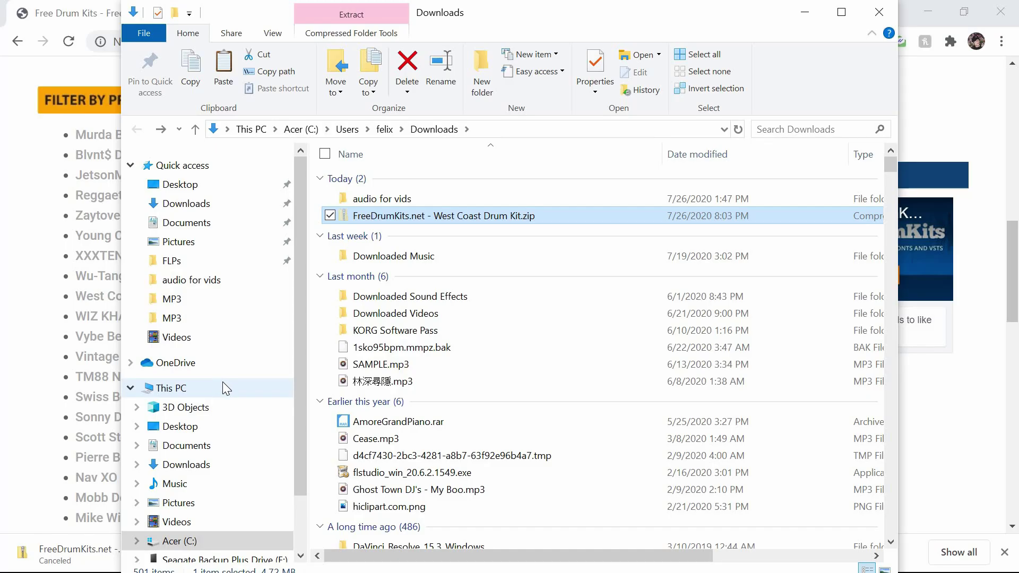
{"action": "left_click", "coordinate": [205, 482]}
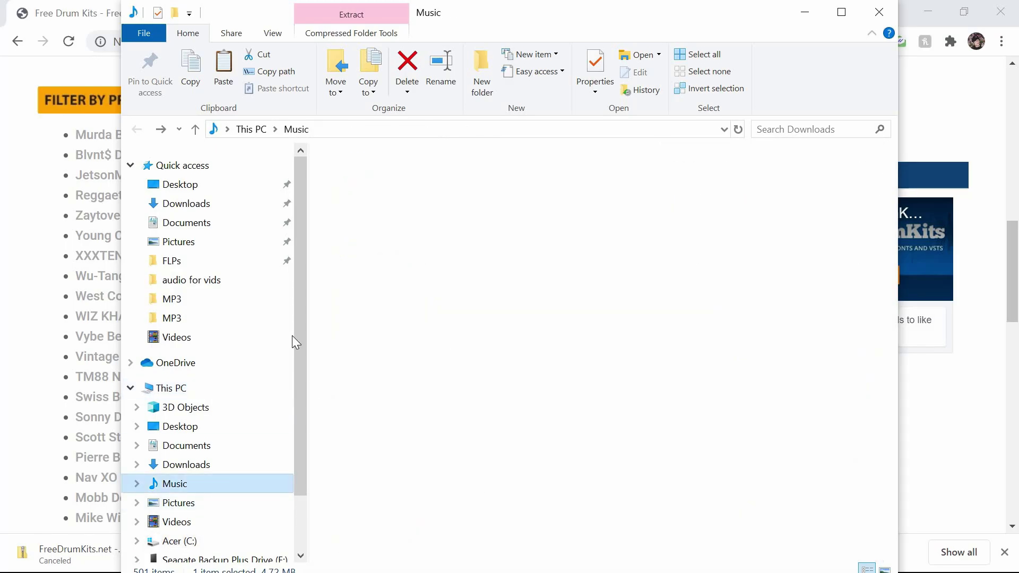
{"action": "double_click", "coordinate": [652, 160]}
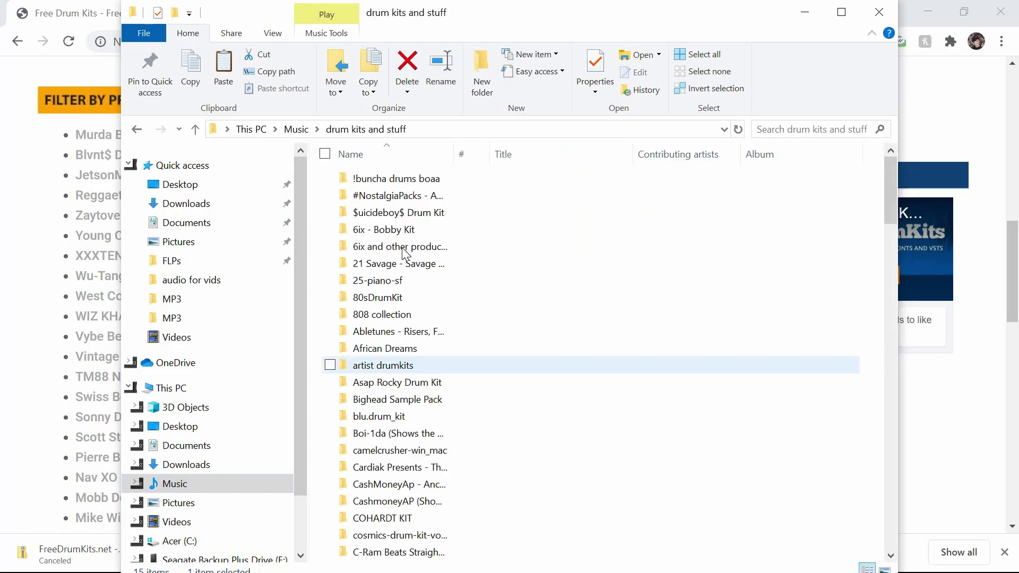
{"action": "right_click", "coordinate": [402, 166]}
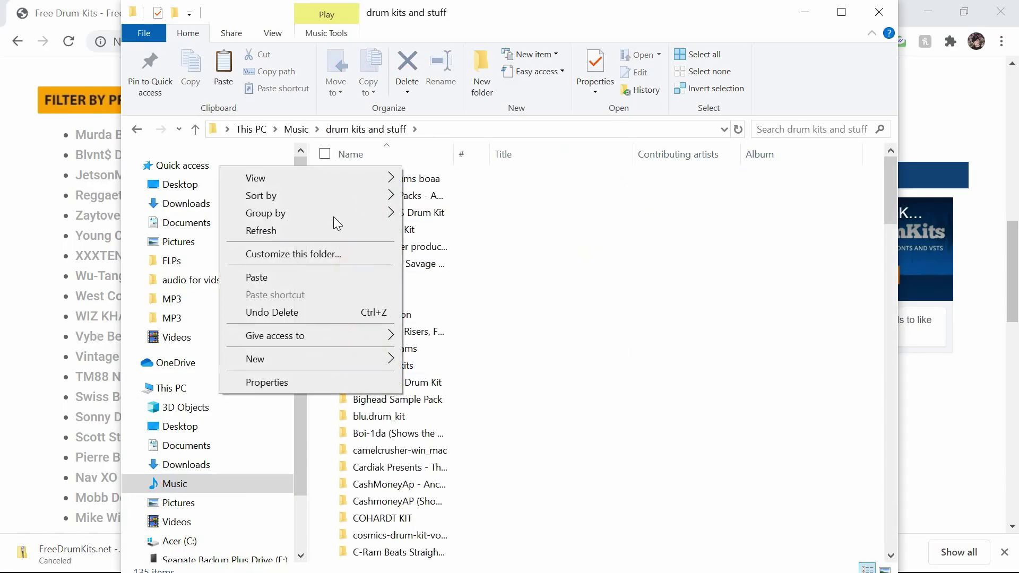
{"action": "left_click", "coordinate": [303, 277]}
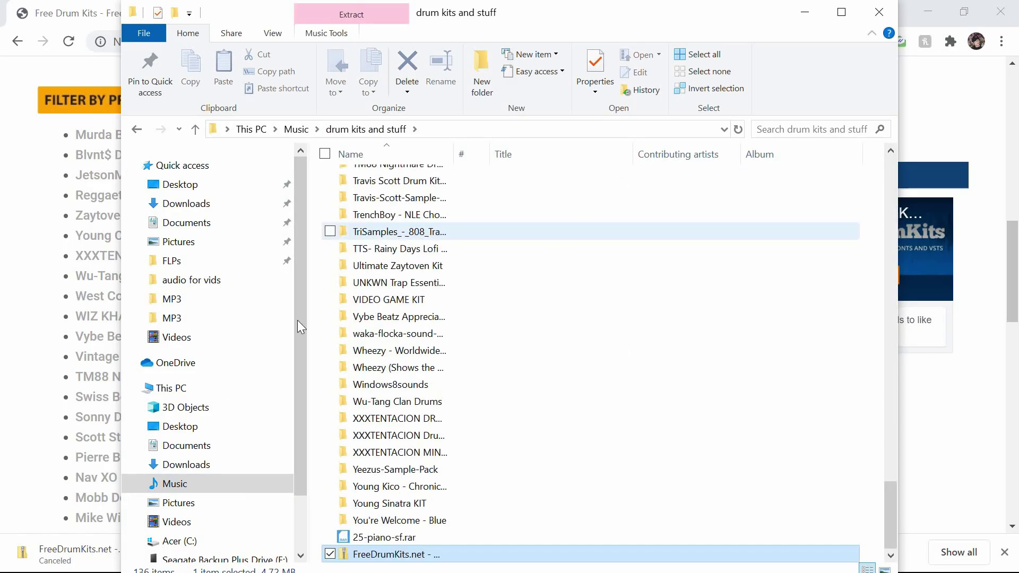
Step: Extract the West Coast Drum Kit archive into "drum kits and stuff" and delete the zip file
{"action": "right_click", "coordinate": [385, 554]}
{"action": "left_click", "coordinate": [259, 294]}
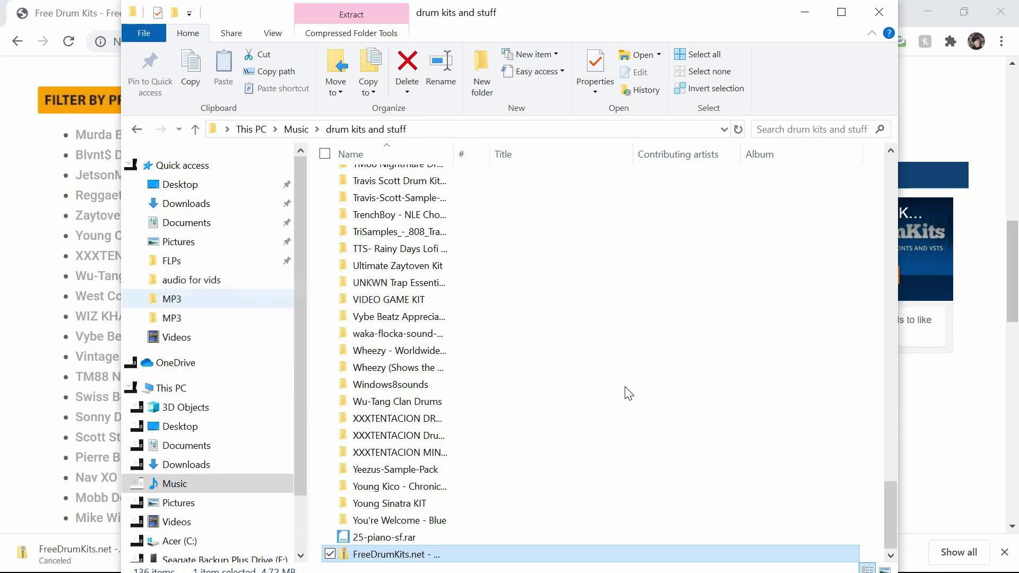
{"action": "left_click", "coordinate": [652, 449]}
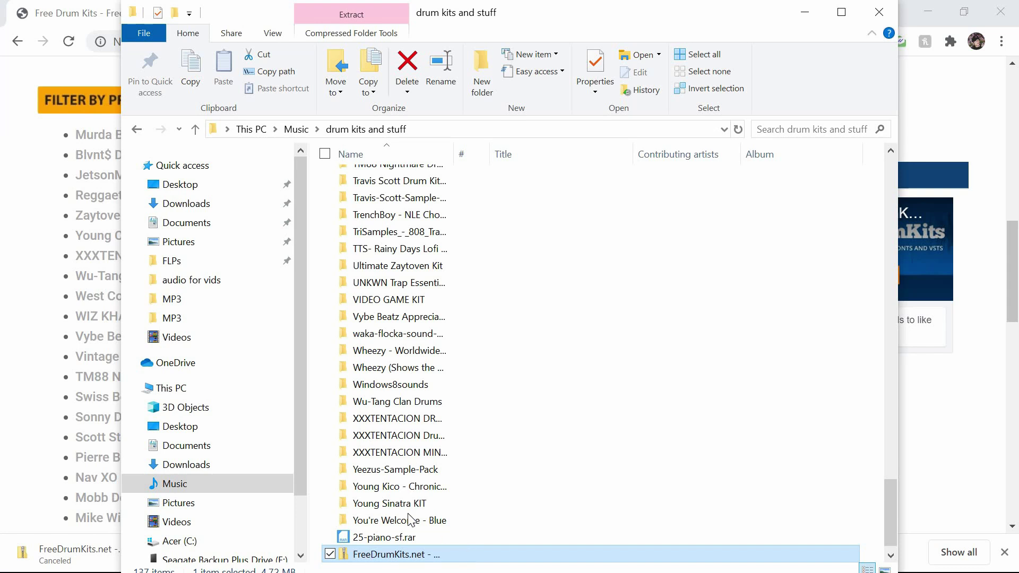
{"action": "right_click", "coordinate": [467, 552]}
{"action": "left_click", "coordinate": [385, 498]}
{"action": "key", "text": "Return"}
Step: Find the extracted West Coast Drum Kit folder and look through the folder nested inside it
{"action": "scroll", "coordinate": [521, 419], "scroll_direction": "up", "scroll_amount": 15}
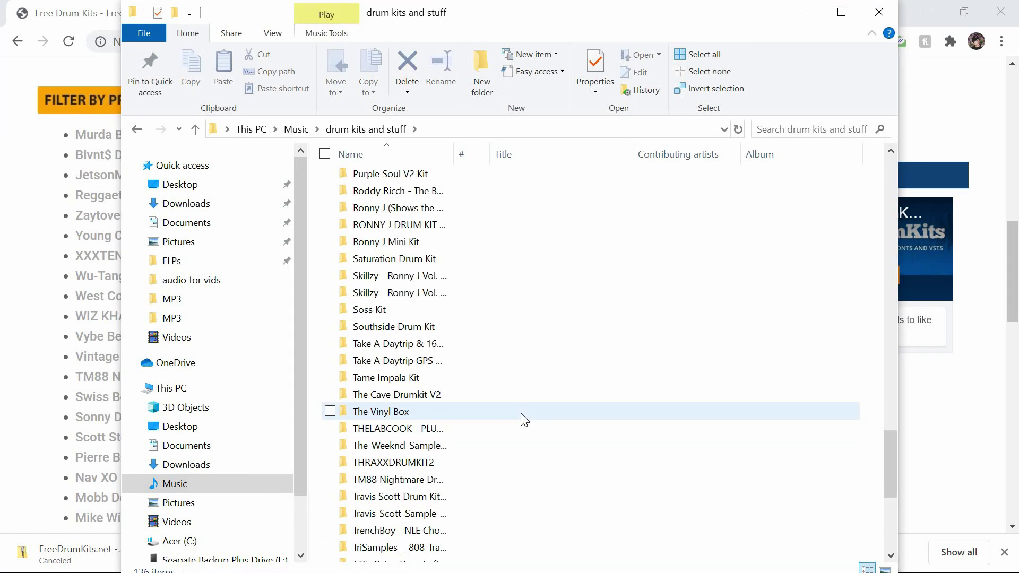
{"action": "scroll", "coordinate": [512, 405], "scroll_direction": "up", "scroll_amount": 12}
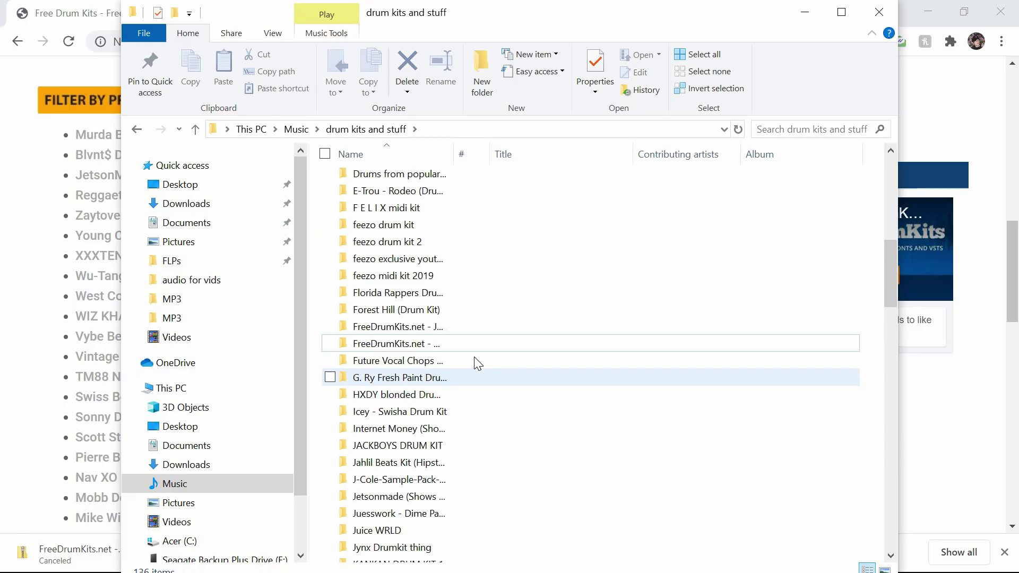
{"action": "double_click", "coordinate": [462, 343]}
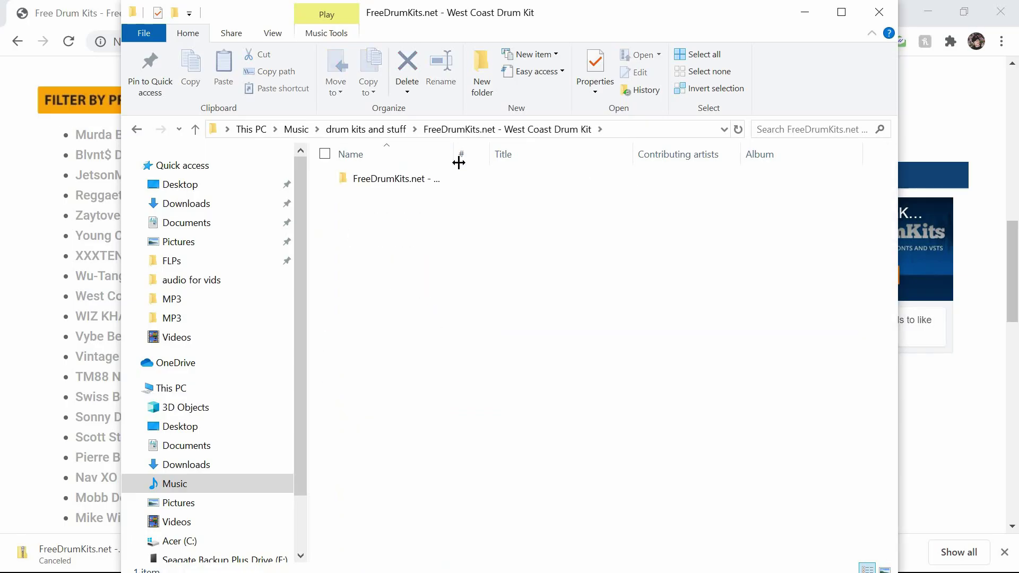
{"action": "left_click", "coordinate": [455, 180]}
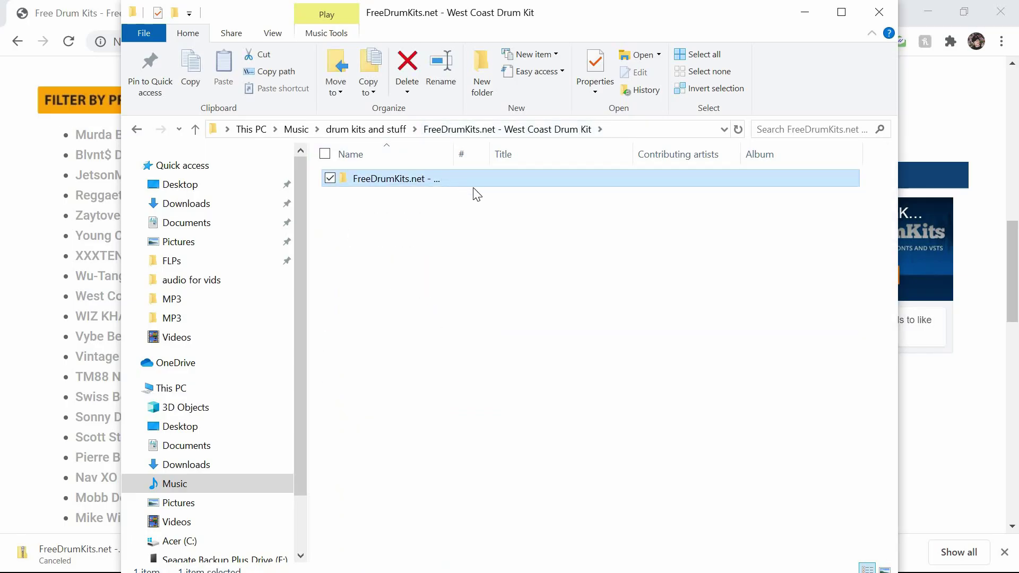
{"action": "double_click", "coordinate": [472, 185]}
{"action": "double_click", "coordinate": [390, 180]}
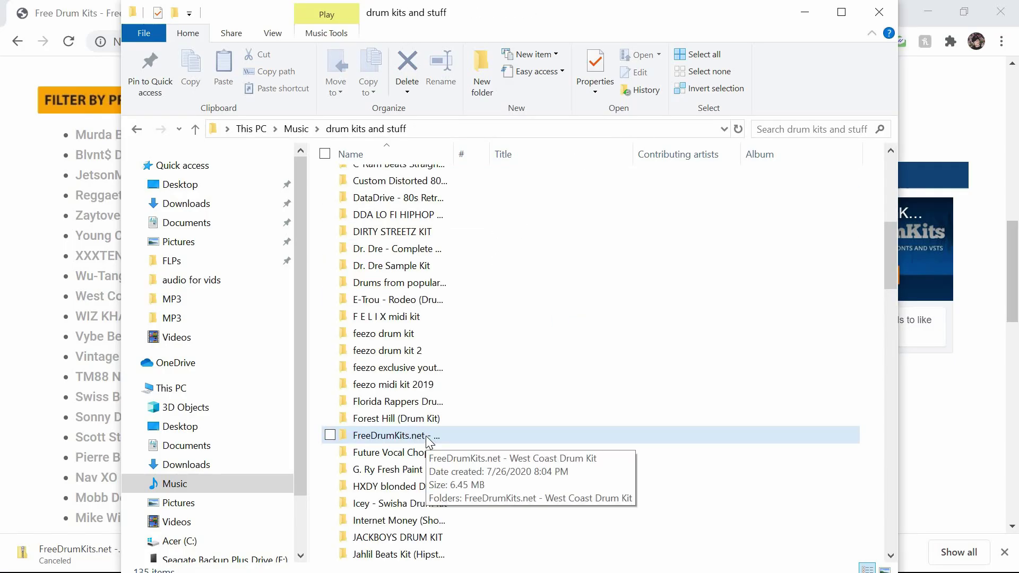
Step: Move the nested West Coast Drum Kit folder up into "drum kits and stuff", check its contents and close the file window
{"action": "double_click", "coordinate": [429, 435]}
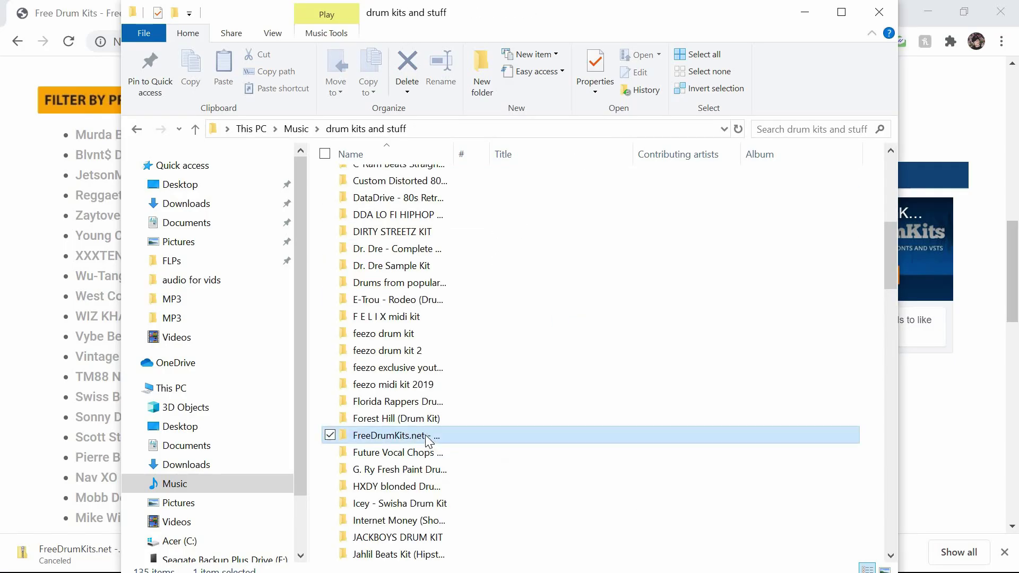
{"action": "right_click", "coordinate": [390, 181]}
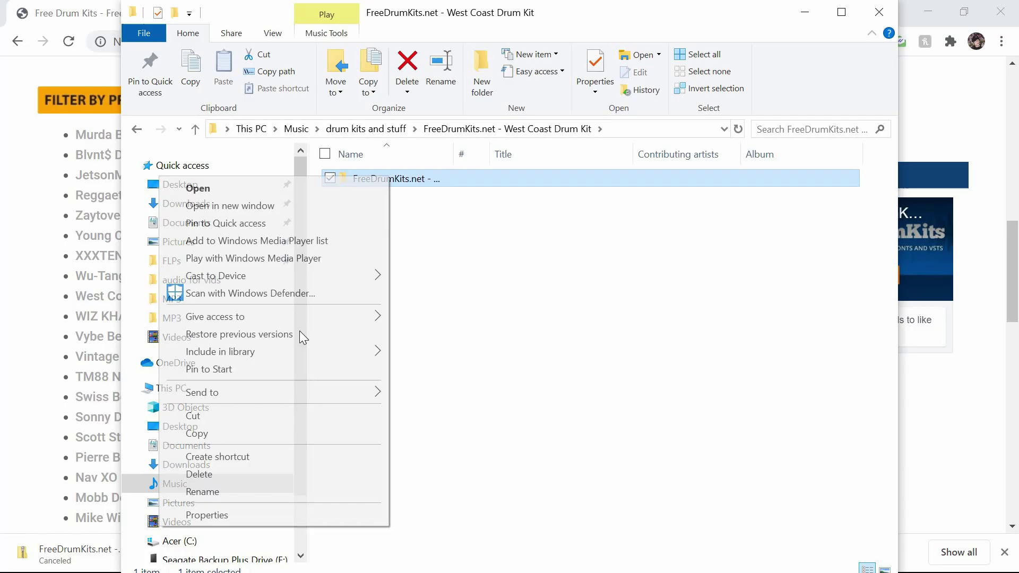
{"action": "left_click", "coordinate": [204, 417]}
{"action": "left_click", "coordinate": [374, 130]}
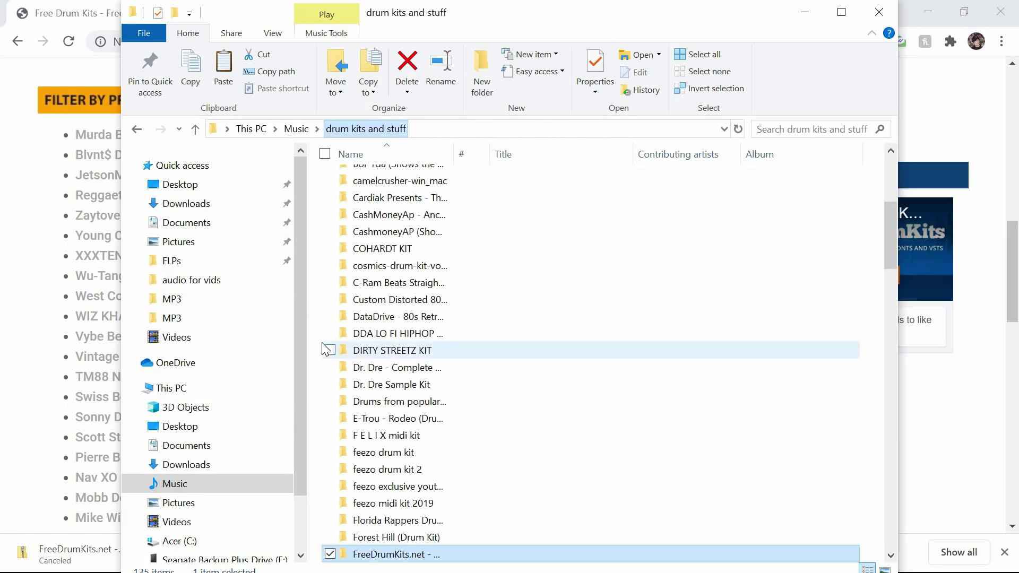
{"action": "right_click", "coordinate": [319, 345]}
{"action": "left_click", "coordinate": [227, 452]}
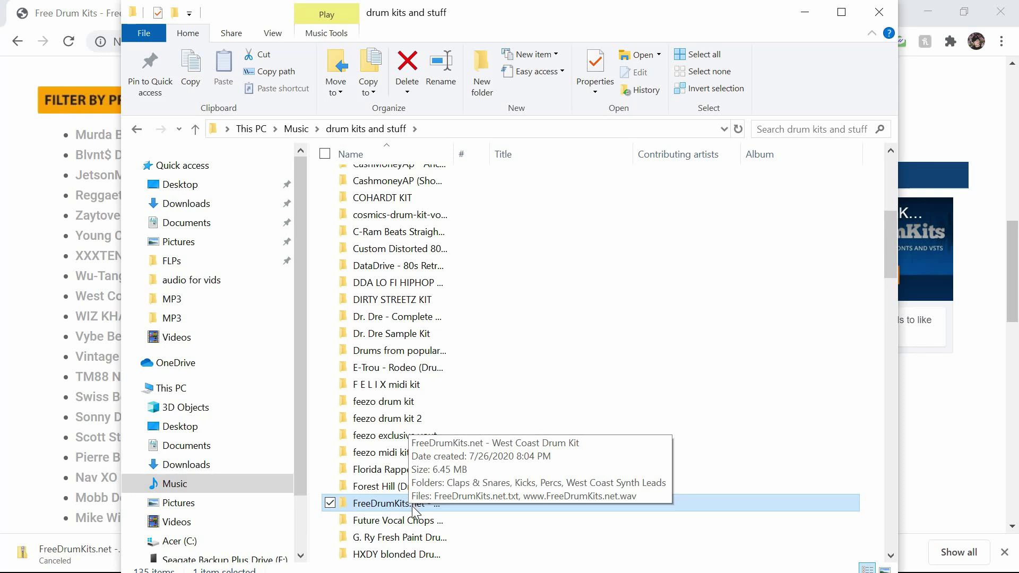
{"action": "double_click", "coordinate": [413, 508]}
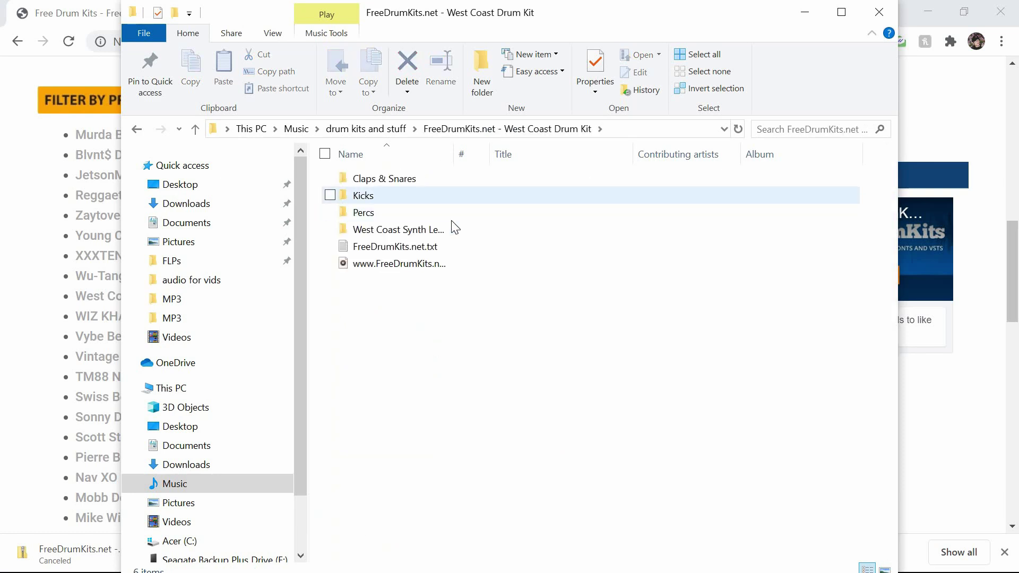
{"action": "left_click", "coordinate": [879, 12]}
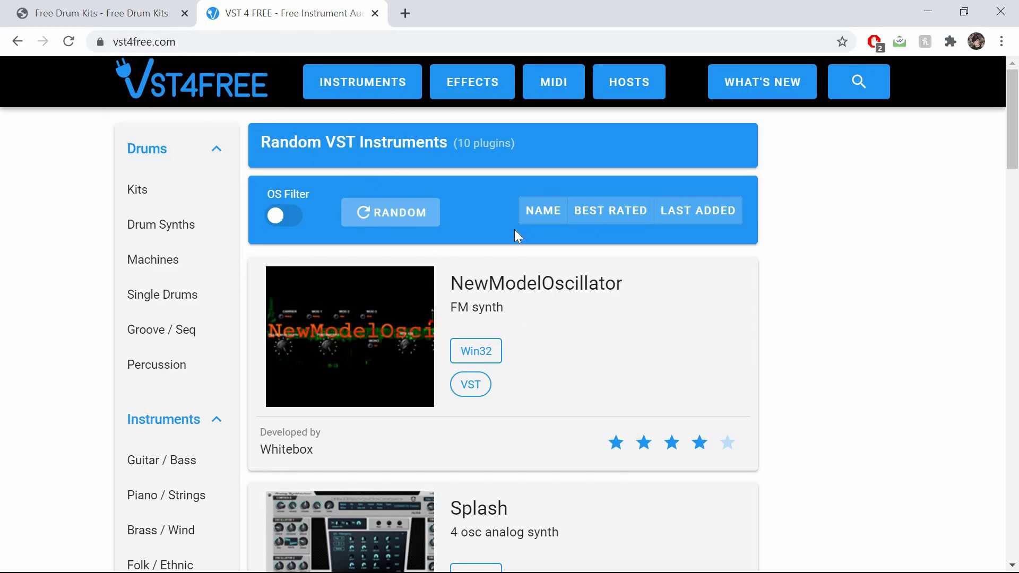
Step: On VST4FREE, sort the VST instruments by best rated and reload the random selection several times
{"action": "left_click", "coordinate": [598, 226]}
{"action": "left_click", "coordinate": [387, 228]}
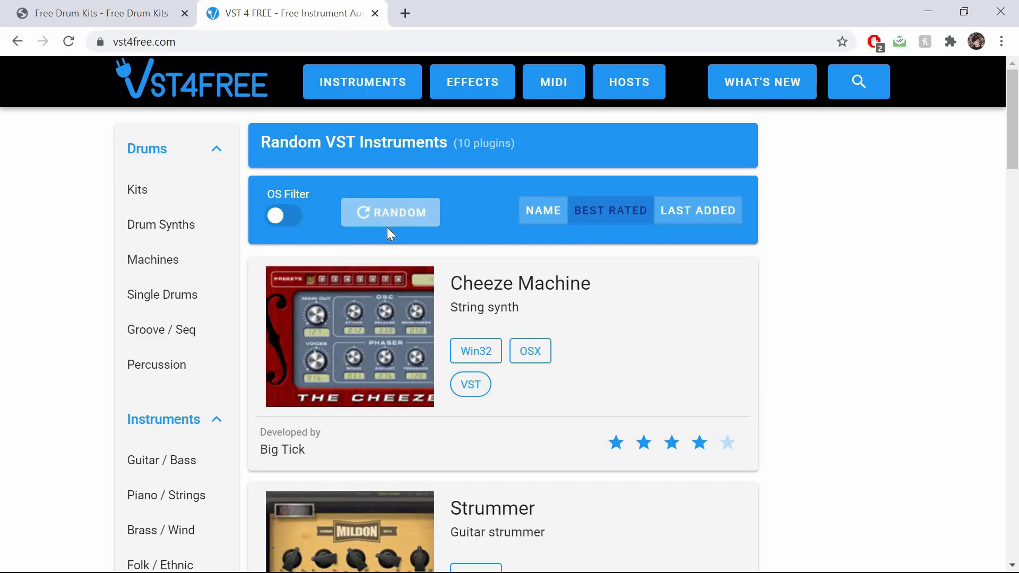
{"action": "left_click", "coordinate": [387, 228]}
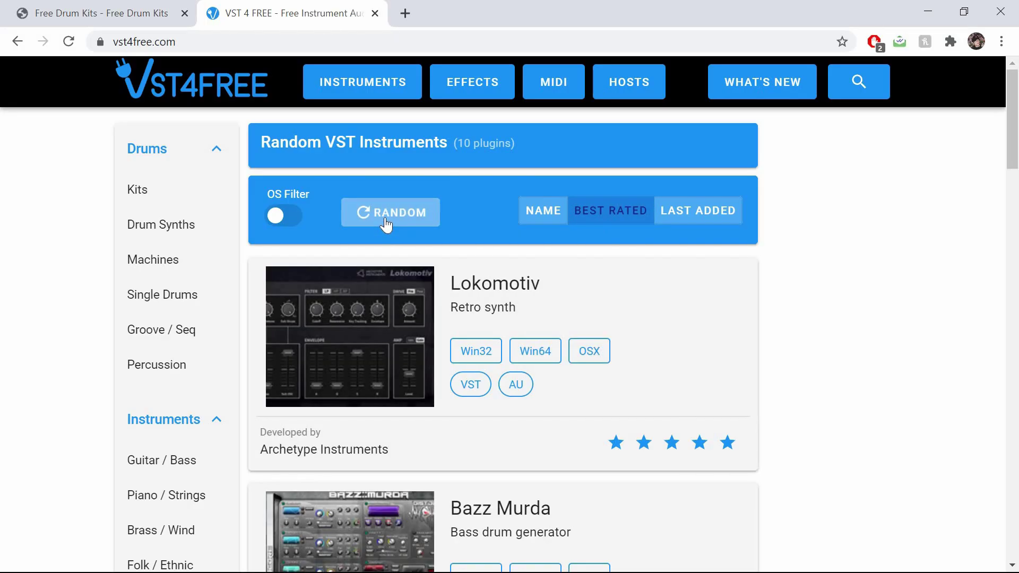
{"action": "left_click", "coordinate": [387, 227]}
{"action": "left_click", "coordinate": [385, 226]}
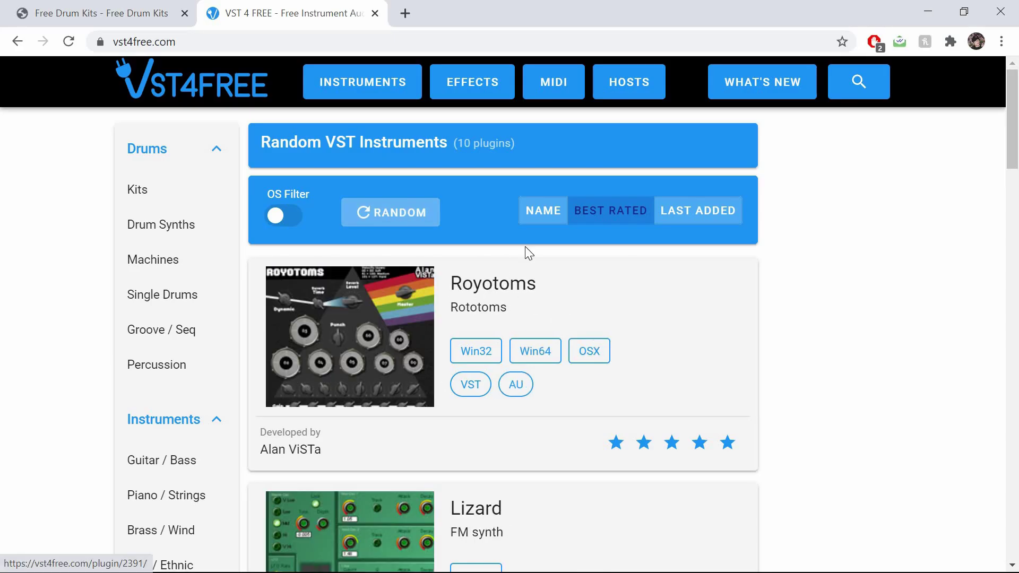
Step: Open the Royotoms plugin page and download its Win 32 VST version
{"action": "left_click", "coordinate": [544, 335]}
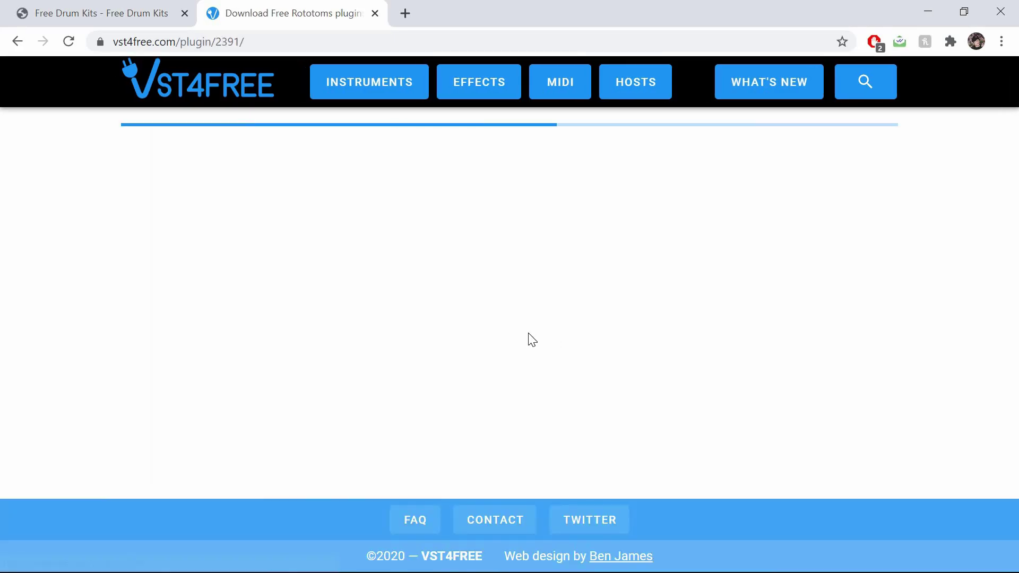
{"action": "scroll", "coordinate": [423, 298], "scroll_direction": "down", "scroll_amount": 10}
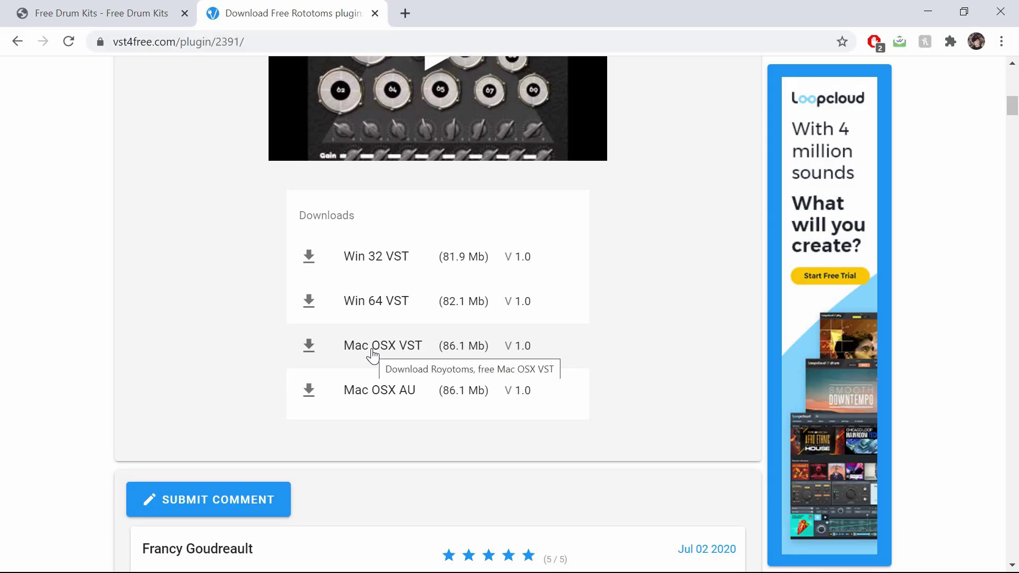
{"action": "left_click", "coordinate": [354, 267]}
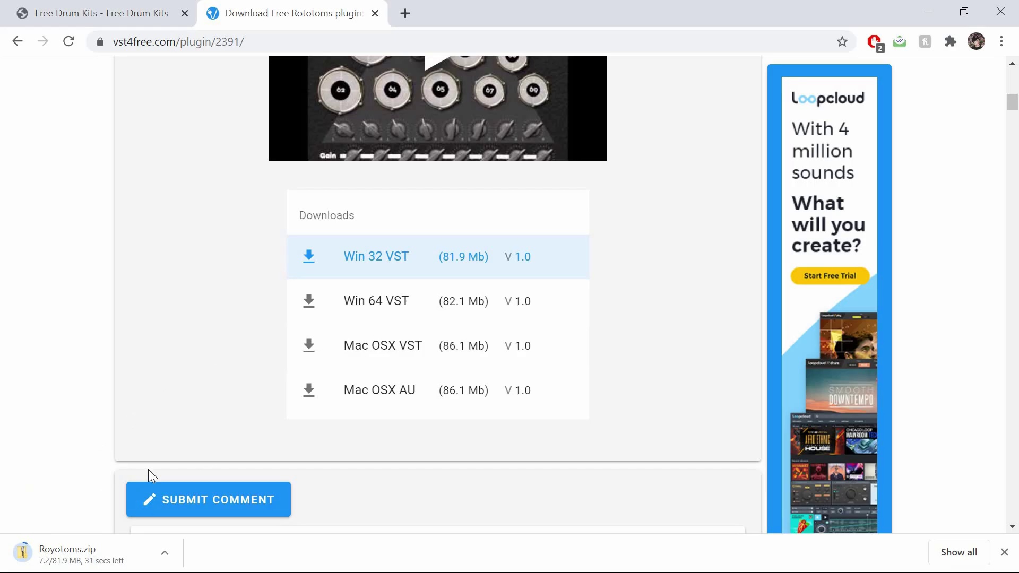
{"action": "scroll", "coordinate": [211, 513], "scroll_direction": "up", "scroll_amount": 2}
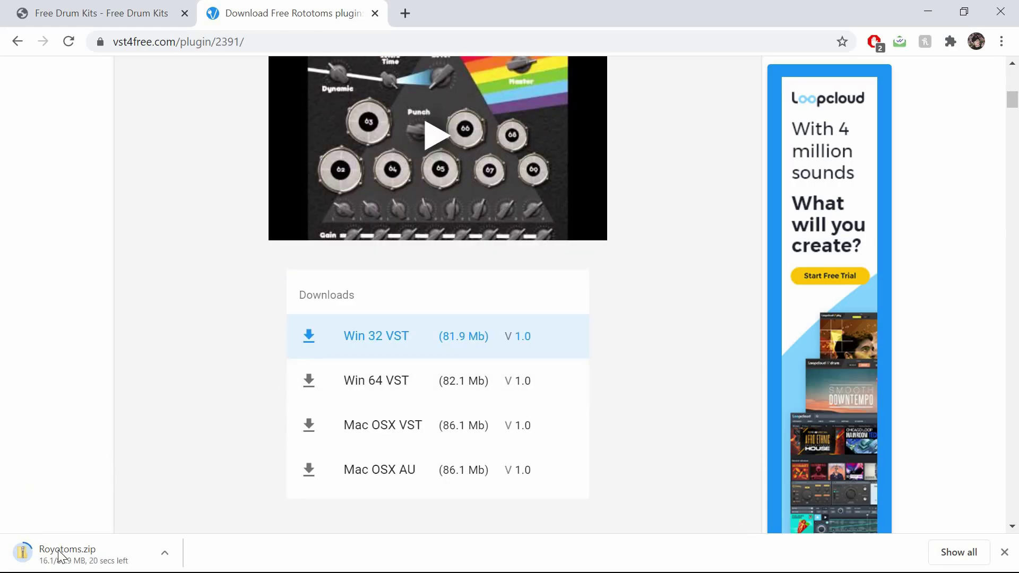
Step: Move Royotoms.zip from the Downloads folder to the Music > Plugins folder on the Seagate Backup Plus Drive (E:)
{"action": "left_click", "coordinate": [171, 554]}
{"action": "left_click", "coordinate": [192, 498]}
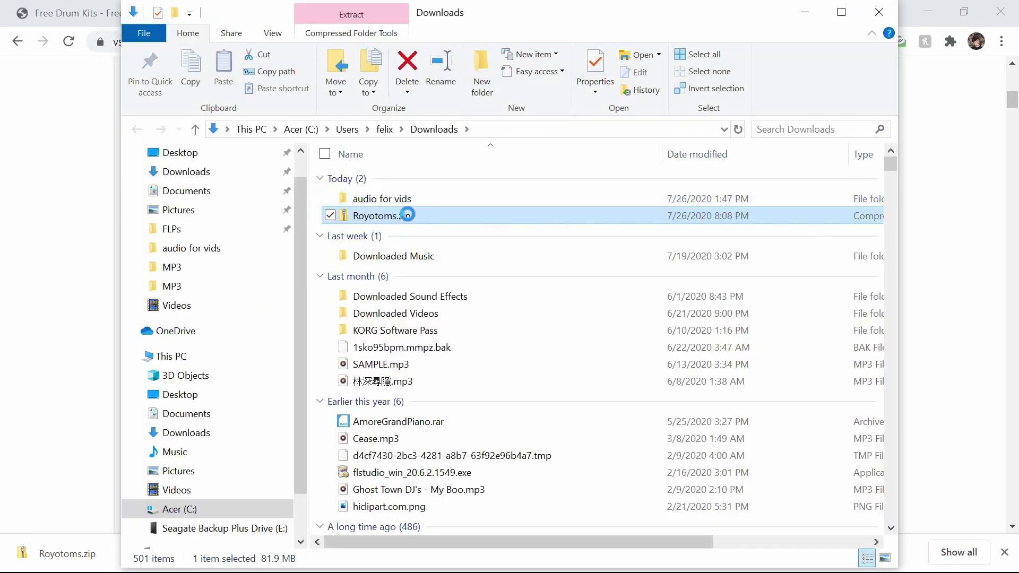
{"action": "right_click", "coordinate": [407, 214]}
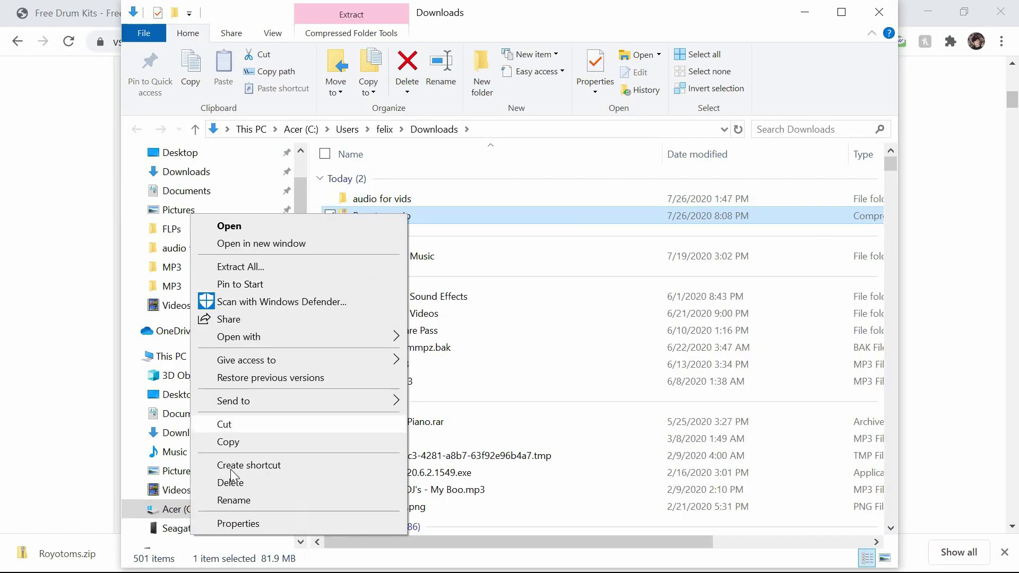
{"action": "left_click", "coordinate": [237, 425]}
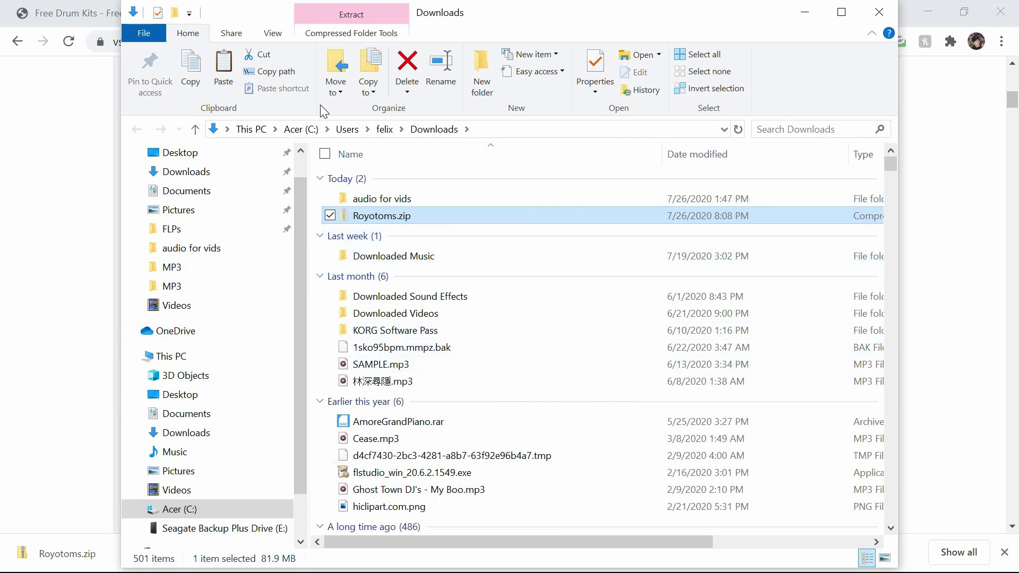
{"action": "scroll", "coordinate": [138, 492], "scroll_direction": "down", "scroll_amount": 1}
{"action": "left_click", "coordinate": [159, 510]}
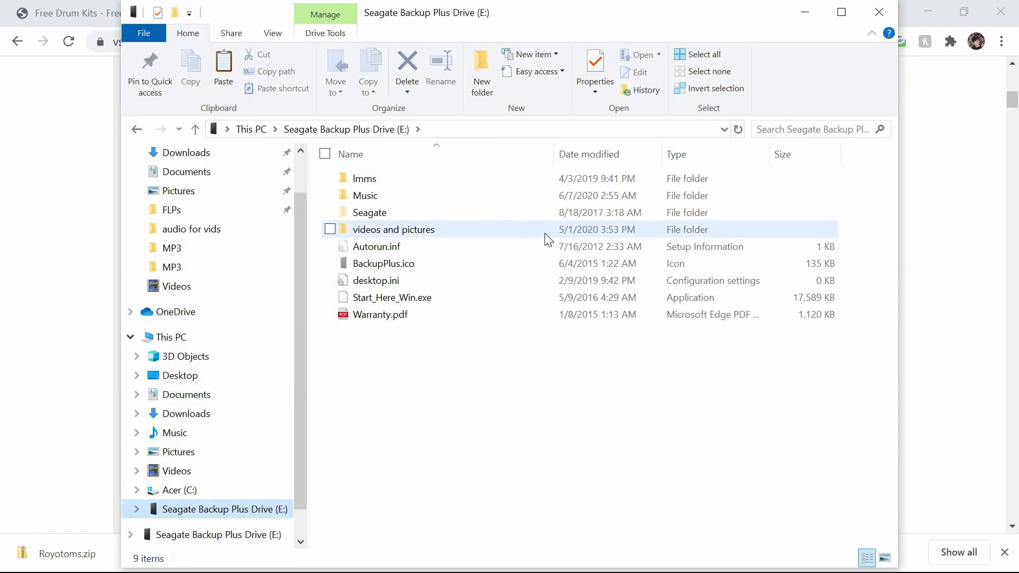
{"action": "double_click", "coordinate": [425, 197]}
{"action": "double_click", "coordinate": [424, 189]}
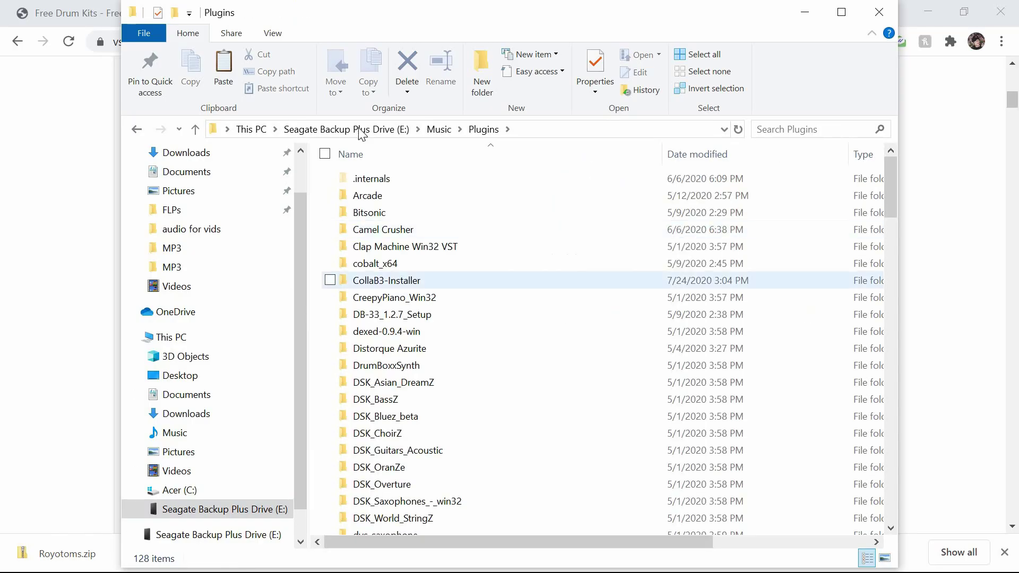
{"action": "right_click", "coordinate": [320, 203]}
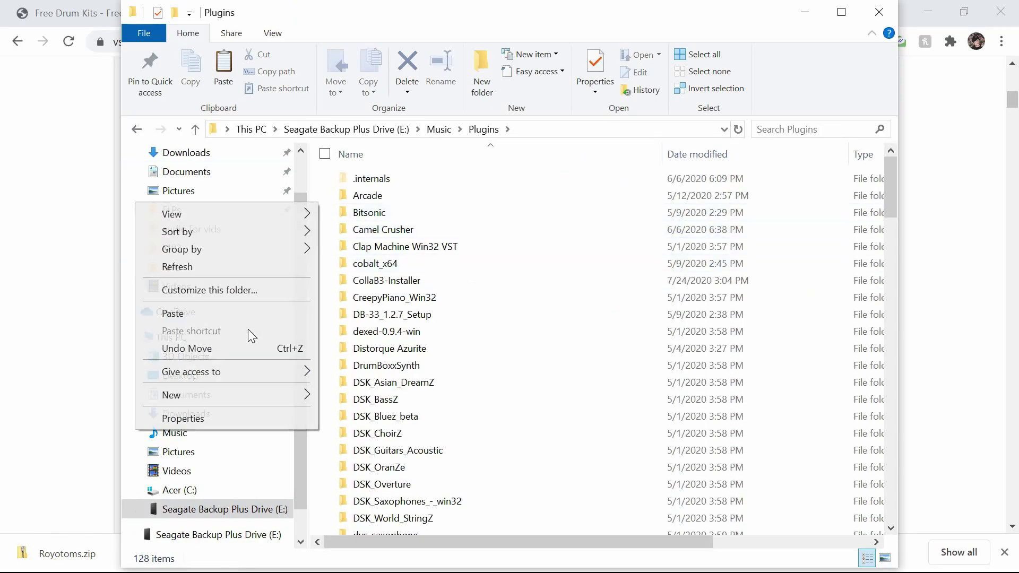
{"action": "left_click", "coordinate": [237, 317]}
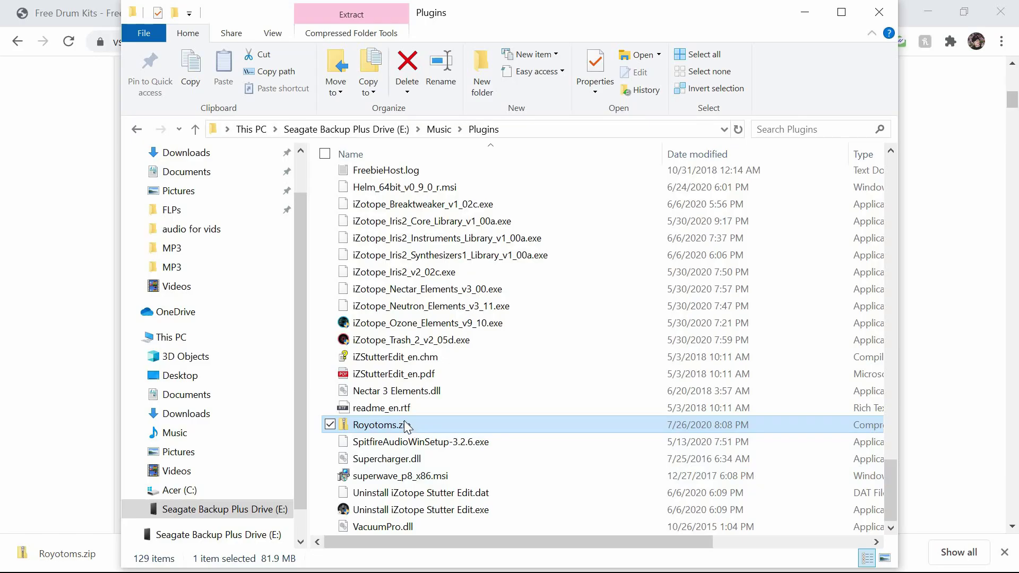
Step: Extract Royotoms.zip into E:\Music\Plugins\Royotoms, delete the zip file and open the extracted Royotoms folder
{"action": "right_click", "coordinate": [406, 426]}
{"action": "left_click", "coordinate": [265, 179]}
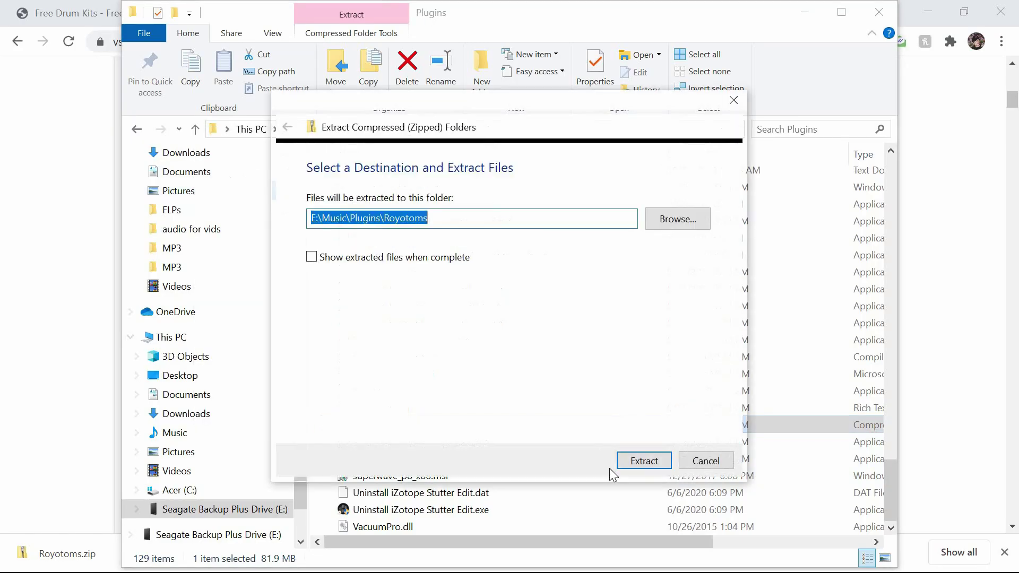
{"action": "left_click", "coordinate": [635, 466]}
{"action": "right_click", "coordinate": [393, 441]}
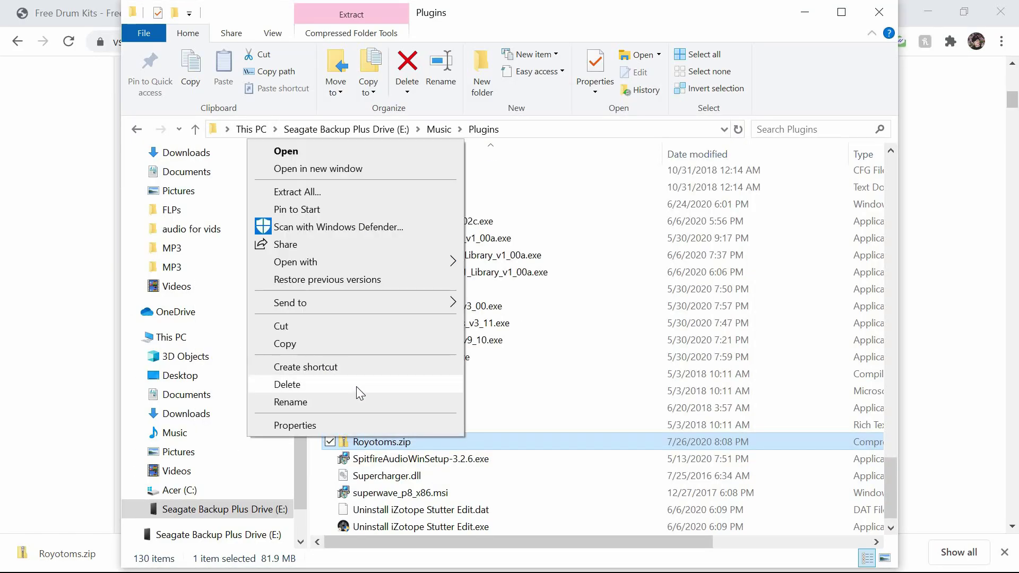
{"action": "left_click", "coordinate": [357, 388]}
{"action": "left_click", "coordinate": [567, 345]}
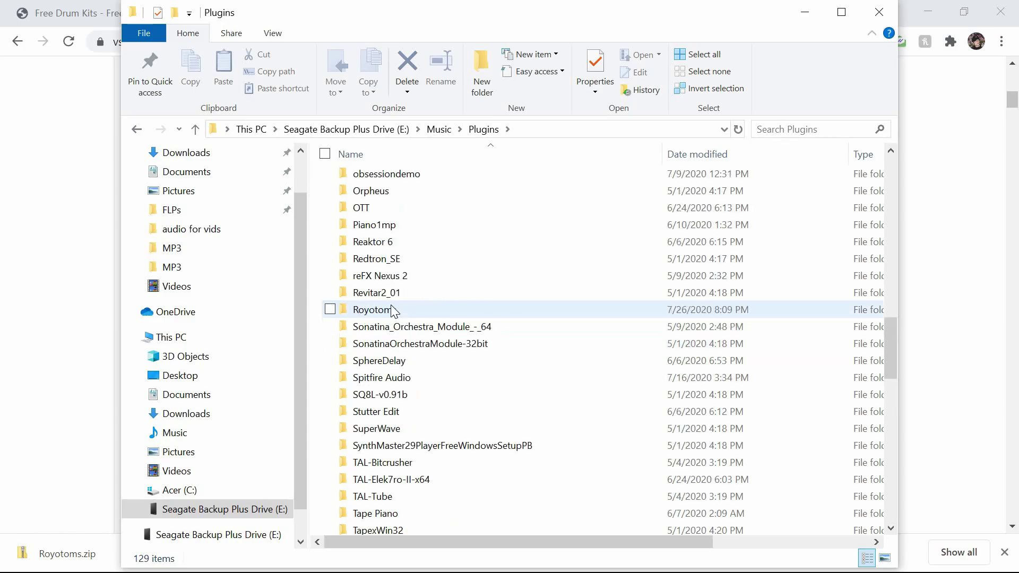
{"action": "double_click", "coordinate": [392, 309]}
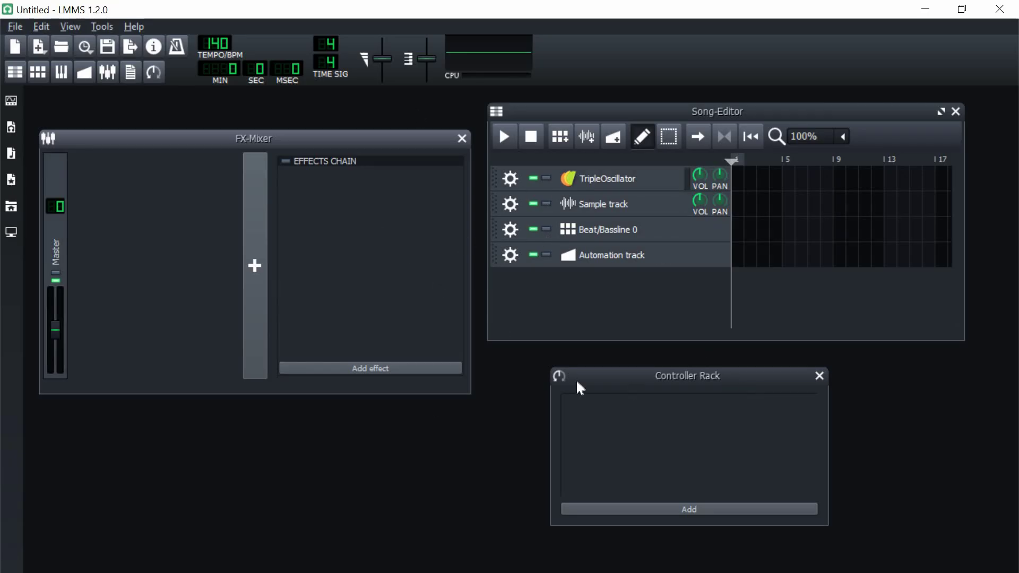
Step: In LMMS, close the Controller Rack and arrange the Beat+Bassline Editor below the Song-Editor
{"action": "left_click", "coordinate": [820, 377]}
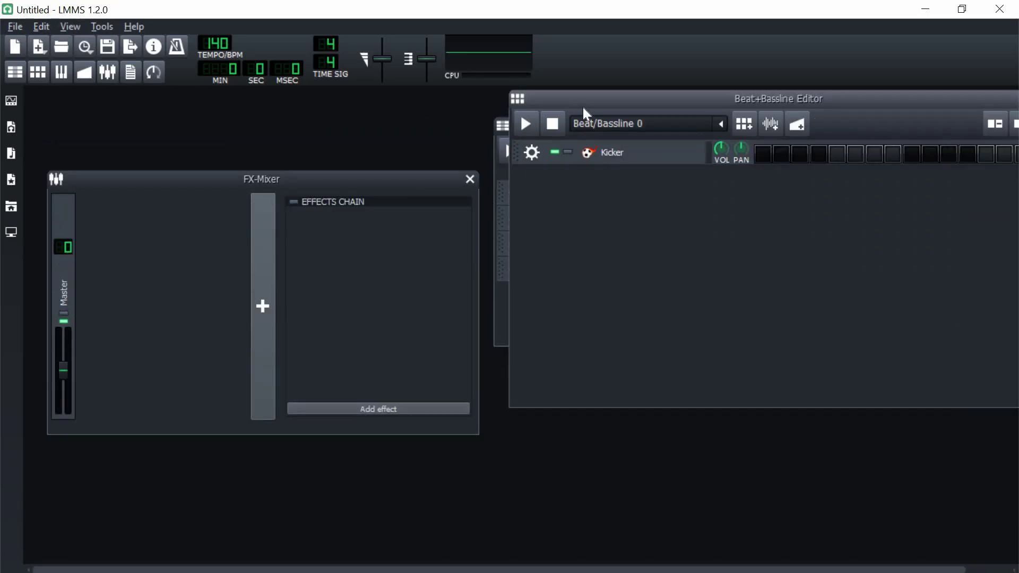
{"action": "left_click_drag", "start_coordinate": [582, 97], "coordinate": [479, 279]}
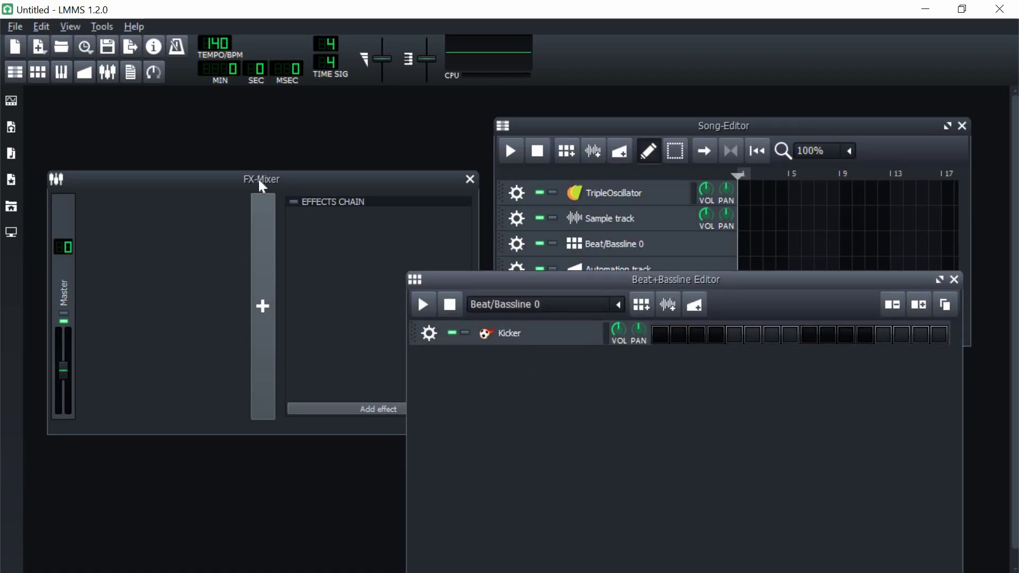
{"action": "left_click_drag", "start_coordinate": [792, 130], "coordinate": [796, 111]}
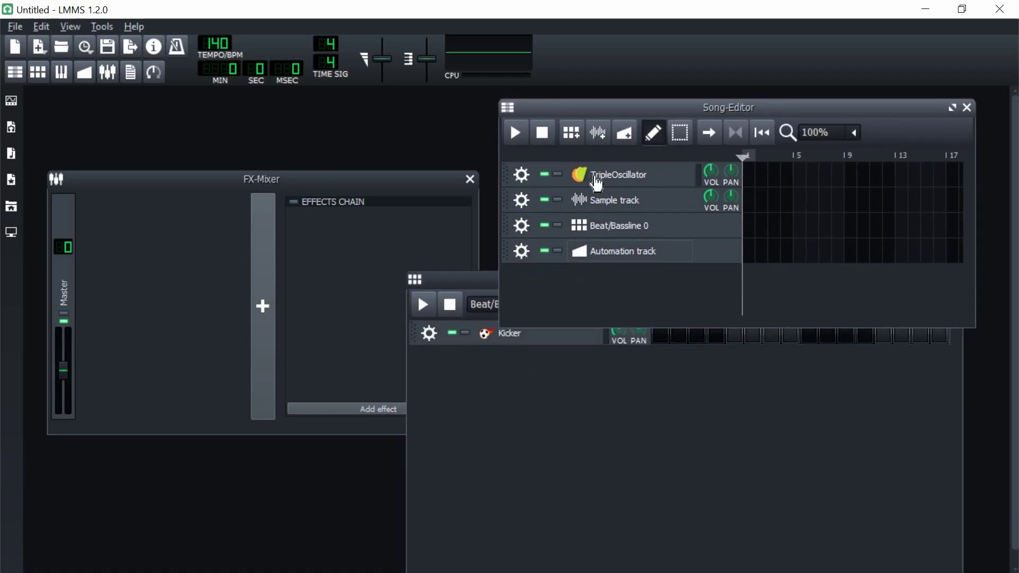
Step: Remove the TripleOscillator, Sample track and Automation track from the Song-Editor, keeping only Beat/Bassline 0
{"action": "left_click", "coordinate": [526, 178]}
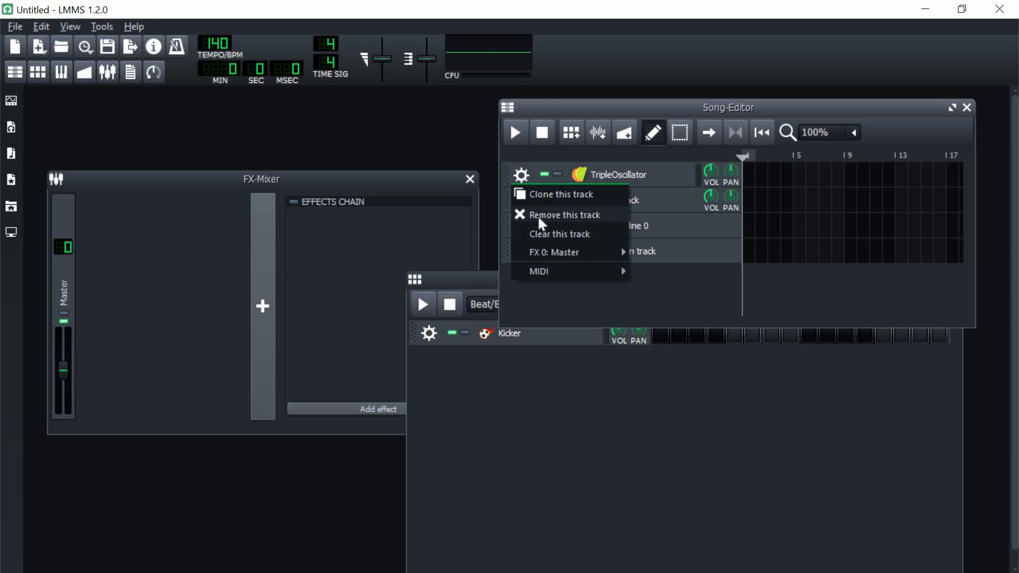
{"action": "left_click", "coordinate": [538, 215]}
{"action": "left_click", "coordinate": [521, 178]}
{"action": "left_click", "coordinate": [550, 215]}
{"action": "left_click", "coordinate": [521, 200]}
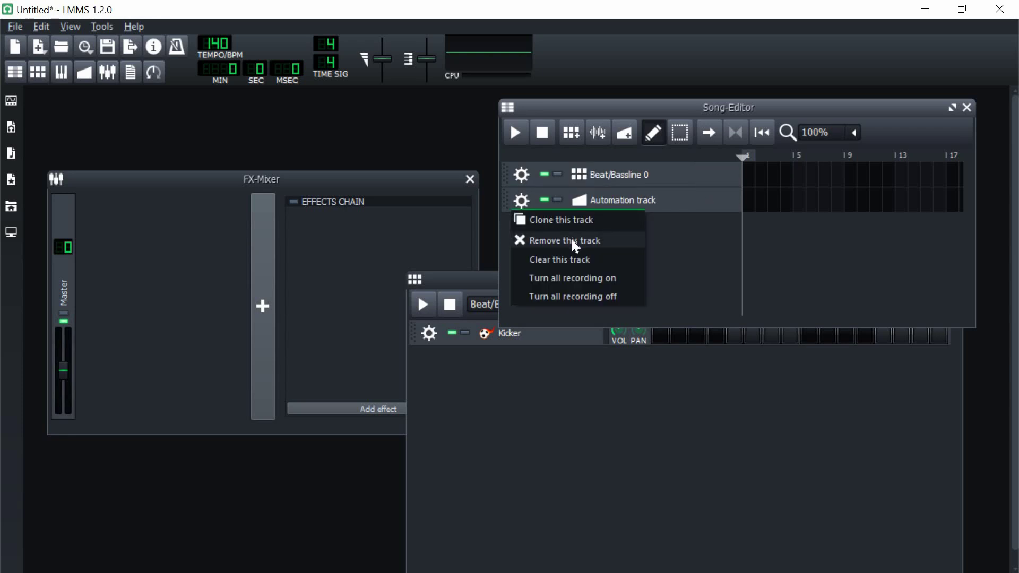
{"action": "left_click", "coordinate": [572, 240]}
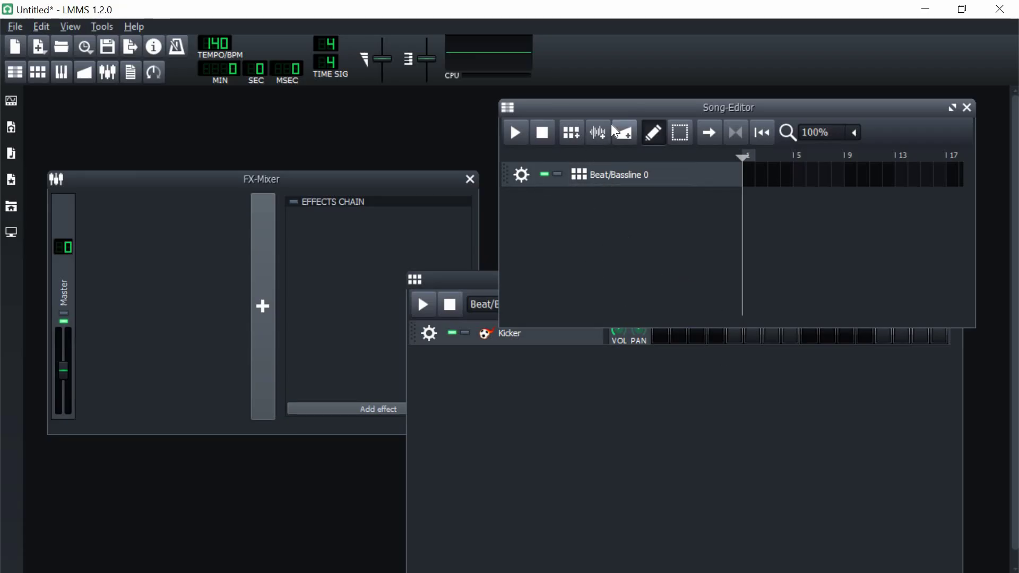
Step: Reposition the Beat+Bassline Editor and Song-Editor closer together and bring each window to the front in turn
{"action": "left_click_drag", "start_coordinate": [492, 283], "coordinate": [483, 247]}
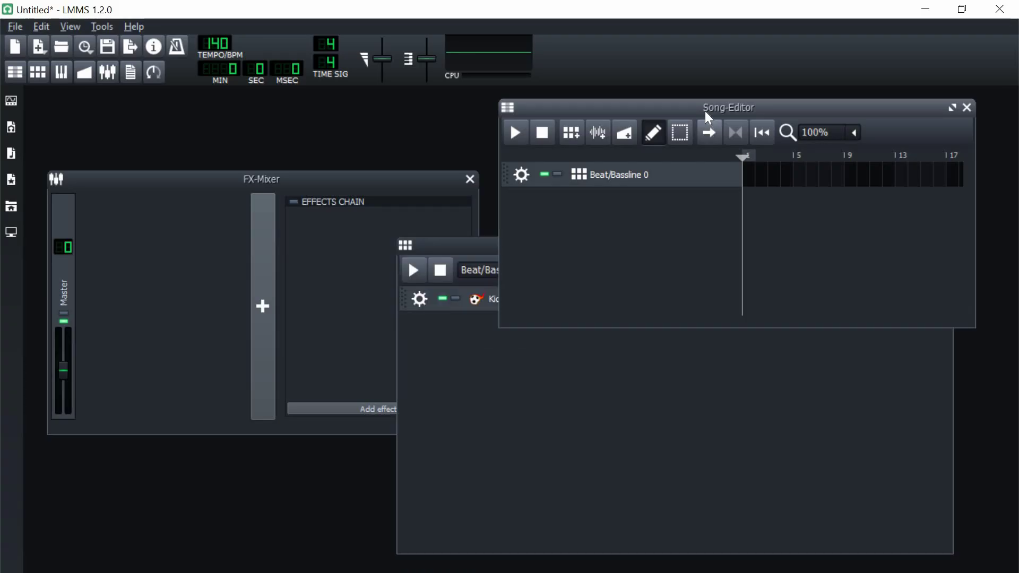
{"action": "left_click_drag", "start_coordinate": [709, 117], "coordinate": [671, 125]}
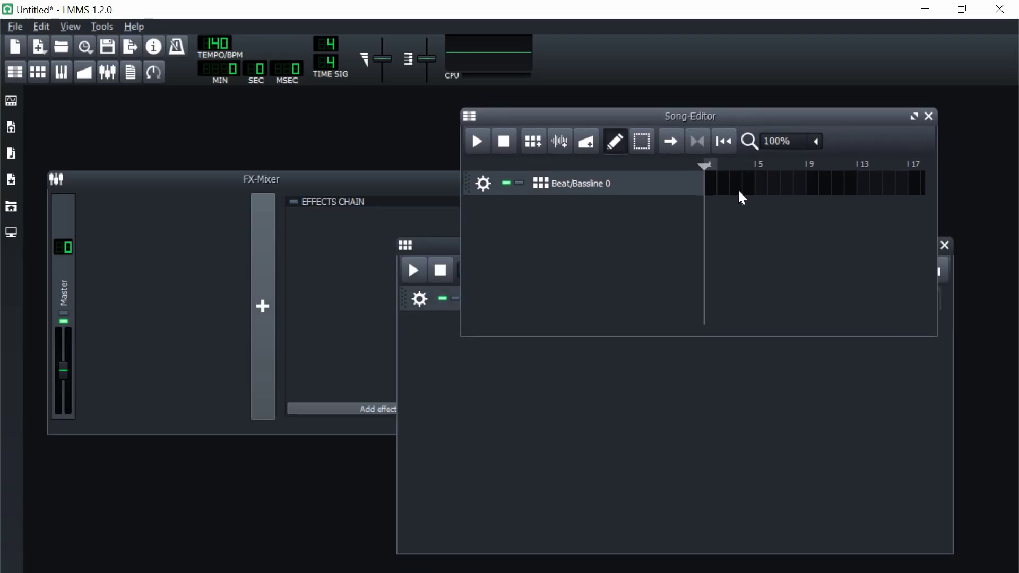
{"action": "left_click", "coordinate": [527, 340]}
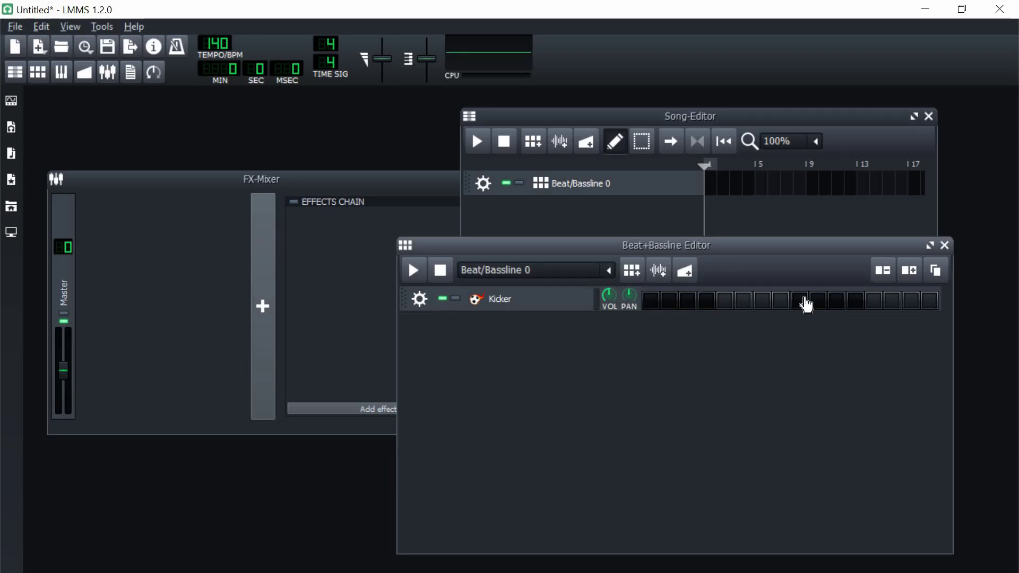
{"action": "left_click", "coordinate": [775, 122]}
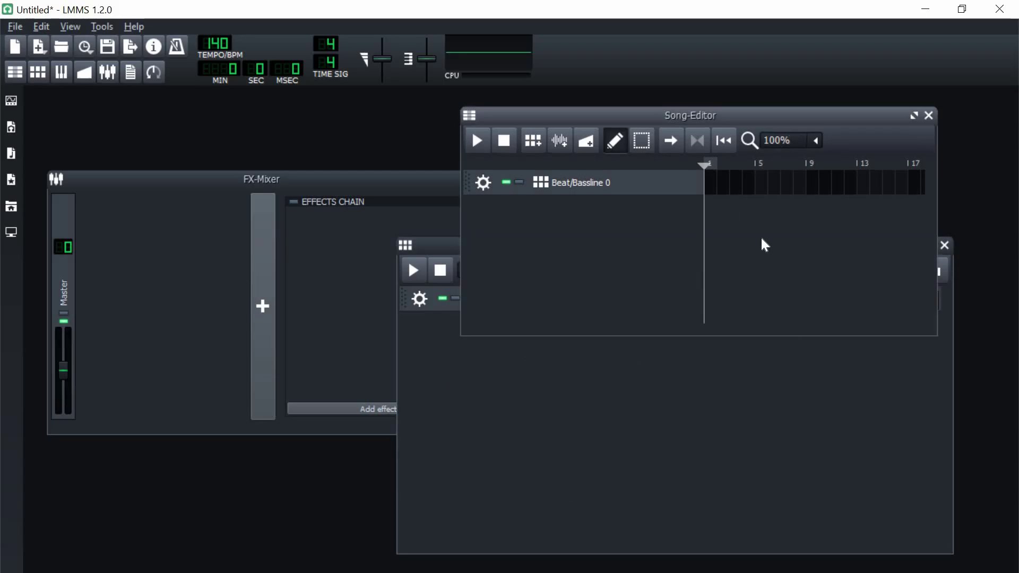
{"action": "left_click", "coordinate": [432, 248]}
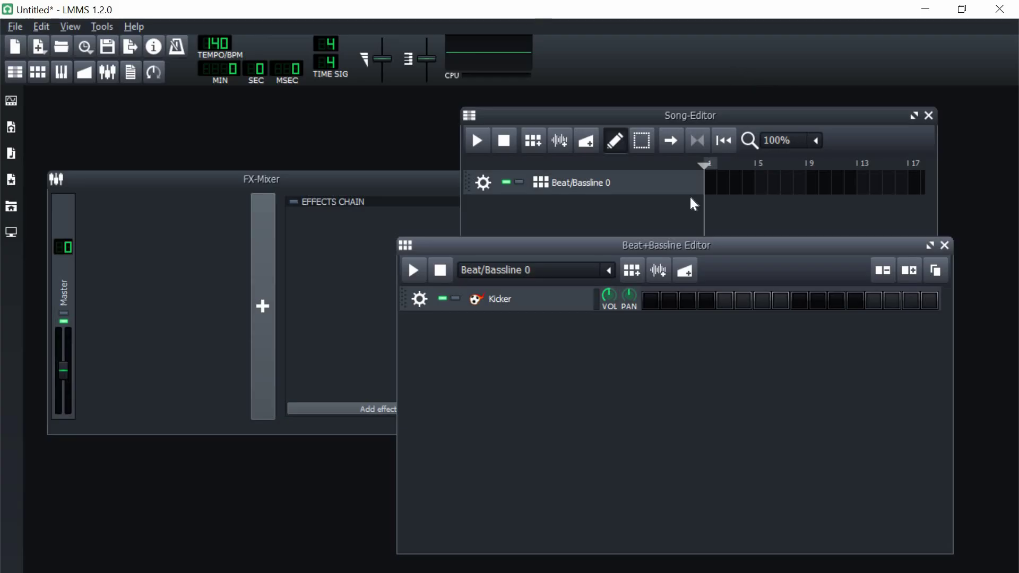
{"action": "left_click", "coordinate": [673, 112]}
Step: Bring the Beat+Bassline Editor to the front and remove its Kicker track
{"action": "left_click", "coordinate": [446, 243]}
{"action": "left_click", "coordinate": [420, 299]}
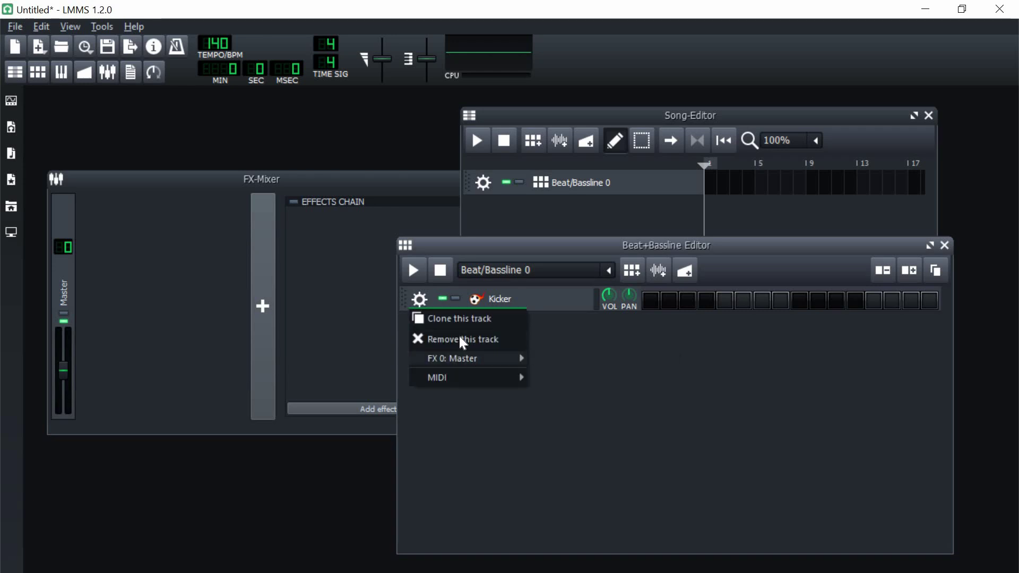
{"action": "left_click", "coordinate": [496, 345]}
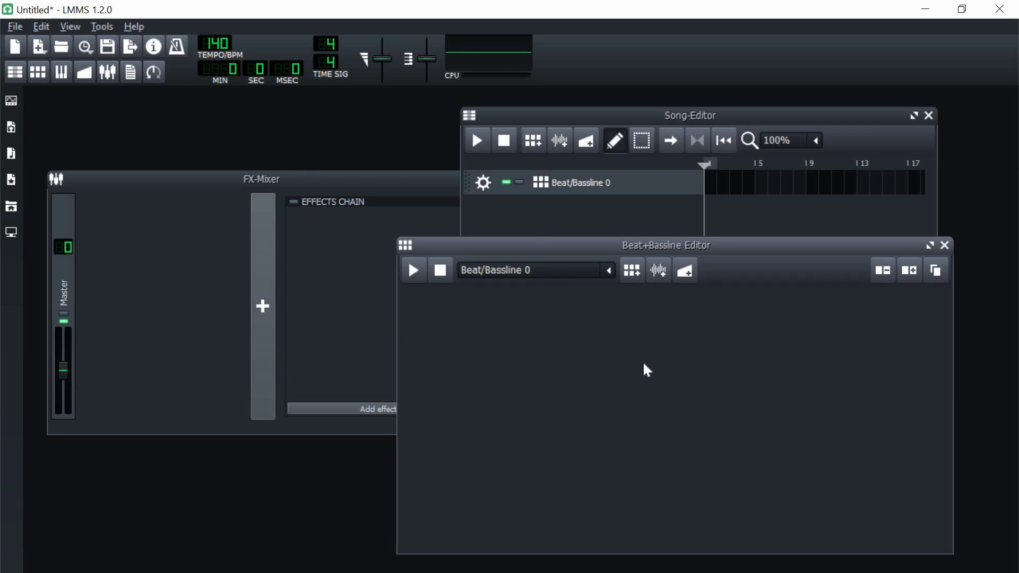
Step: Move the FX-Mixer over the other editors, lower the Master channel's fader to the minimum and reset it
{"action": "left_click_drag", "start_coordinate": [387, 175], "coordinate": [596, 203]}
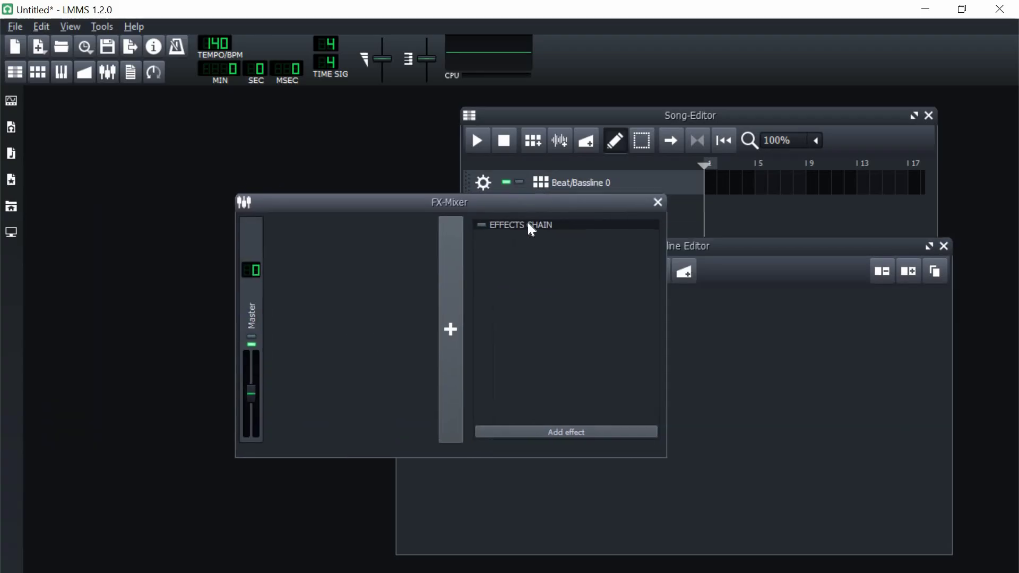
{"action": "left_click_drag", "start_coordinate": [527, 219], "coordinate": [534, 222]}
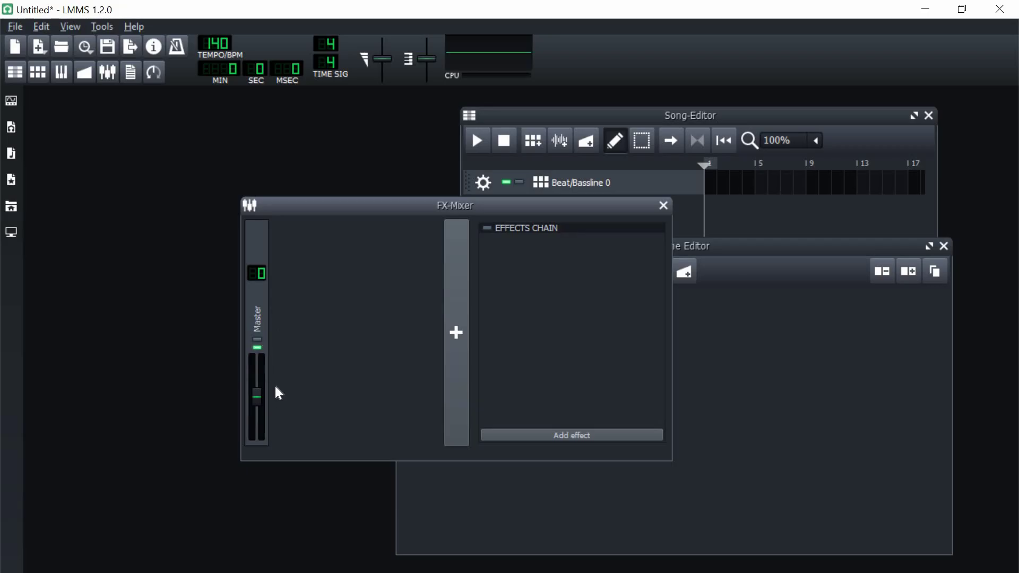
{"action": "left_click_drag", "start_coordinate": [257, 403], "coordinate": [261, 440]}
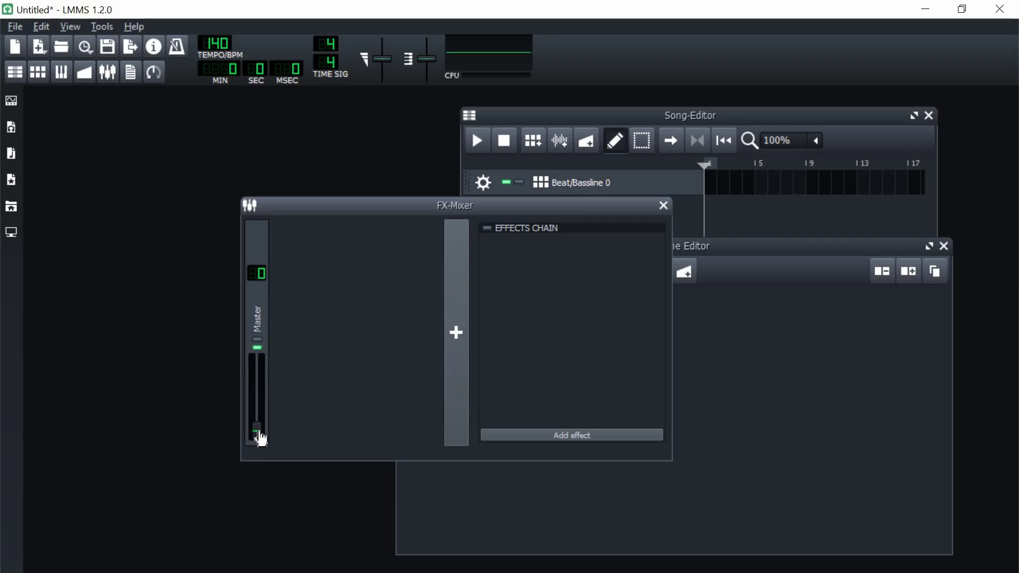
{"action": "right_click", "coordinate": [261, 439]}
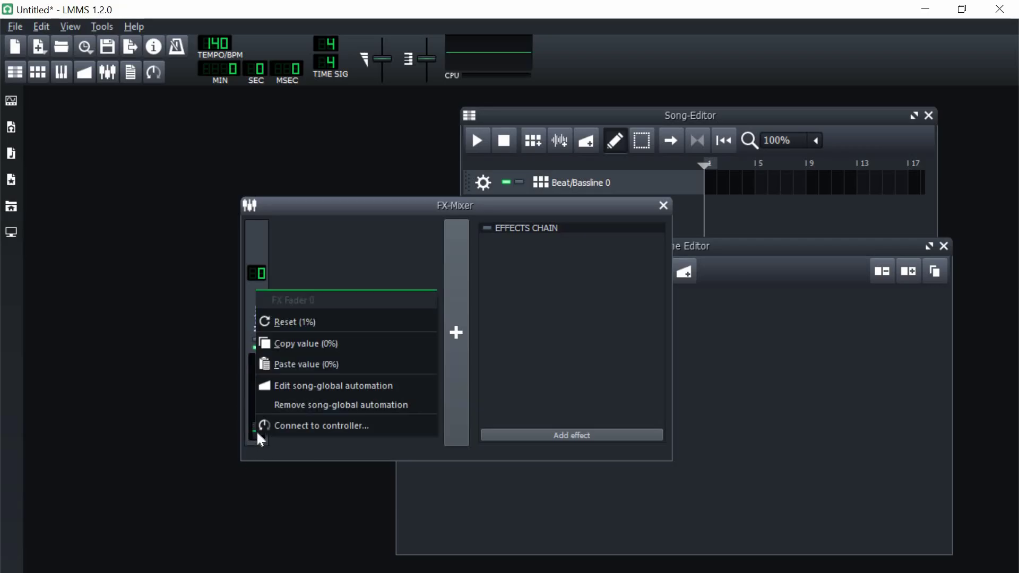
{"action": "left_click", "coordinate": [295, 322]}
{"action": "left_click_drag", "start_coordinate": [263, 319], "coordinate": [305, 338]}
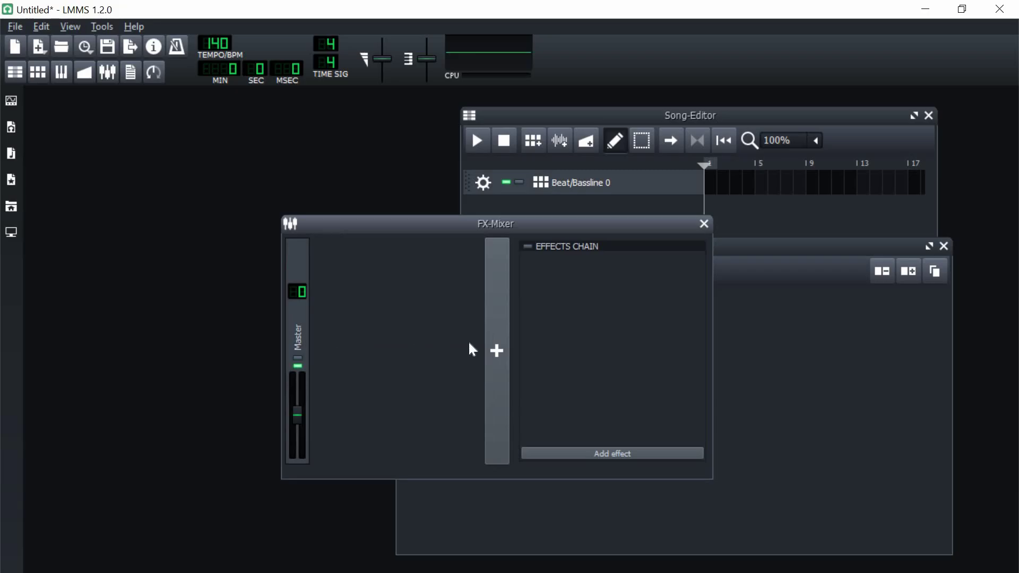
Step: Add a new channel to the FX-Mixer and remove it again
{"action": "left_click", "coordinate": [500, 350]}
{"action": "left_click", "coordinate": [337, 325]}
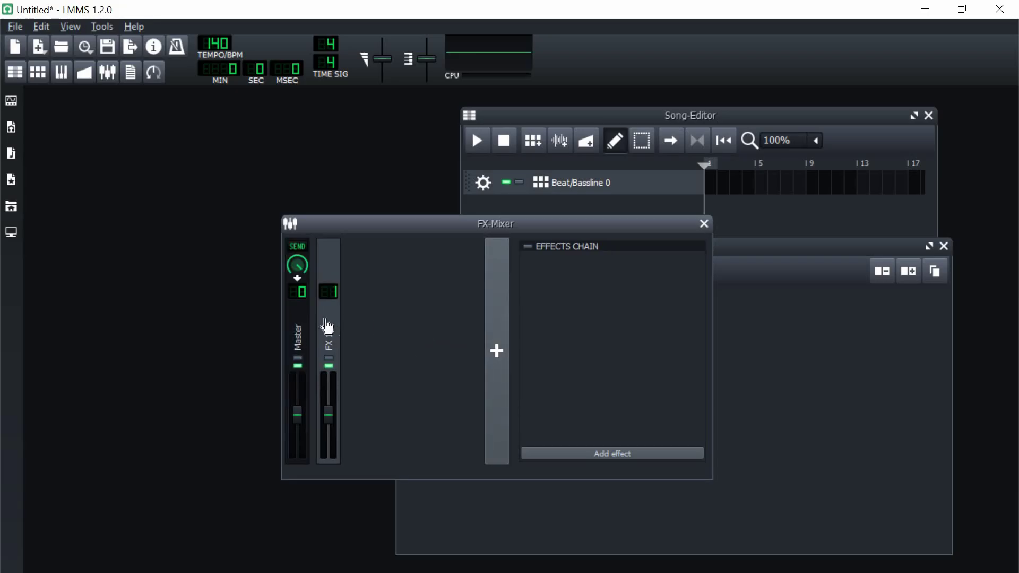
{"action": "right_click", "coordinate": [336, 335]}
{"action": "left_click", "coordinate": [407, 415]}
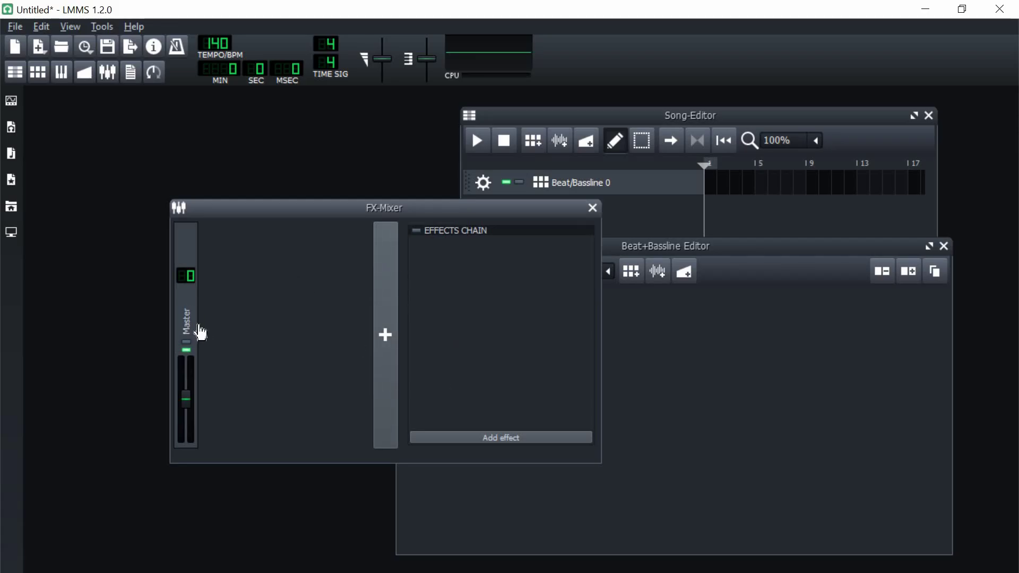
Step: Add the Declipper effect to the Master channel's effects chain and move the FX-Mixer away from the Song-Editor
{"action": "left_click", "coordinate": [496, 442]}
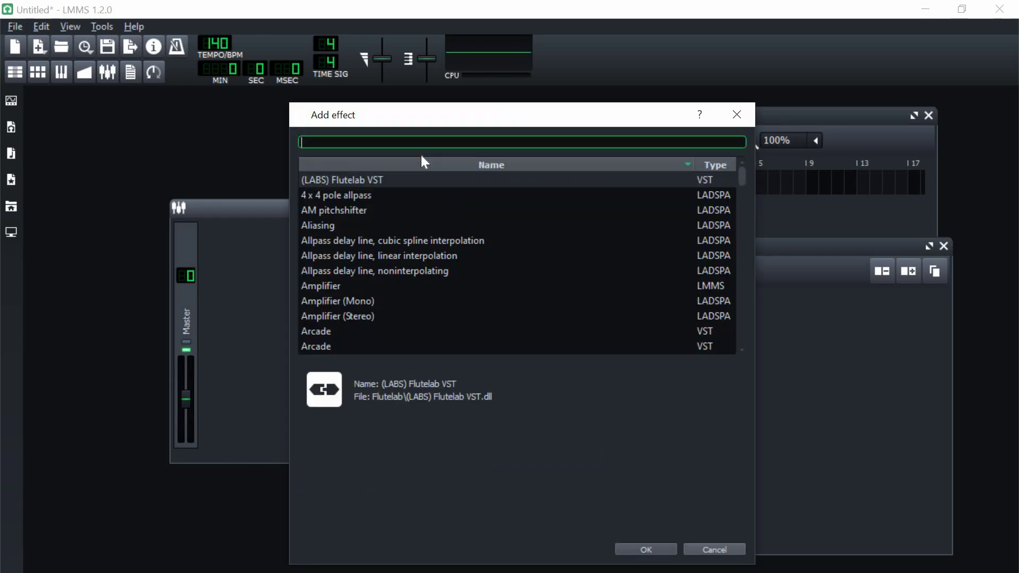
{"action": "type", "text": "decli"}
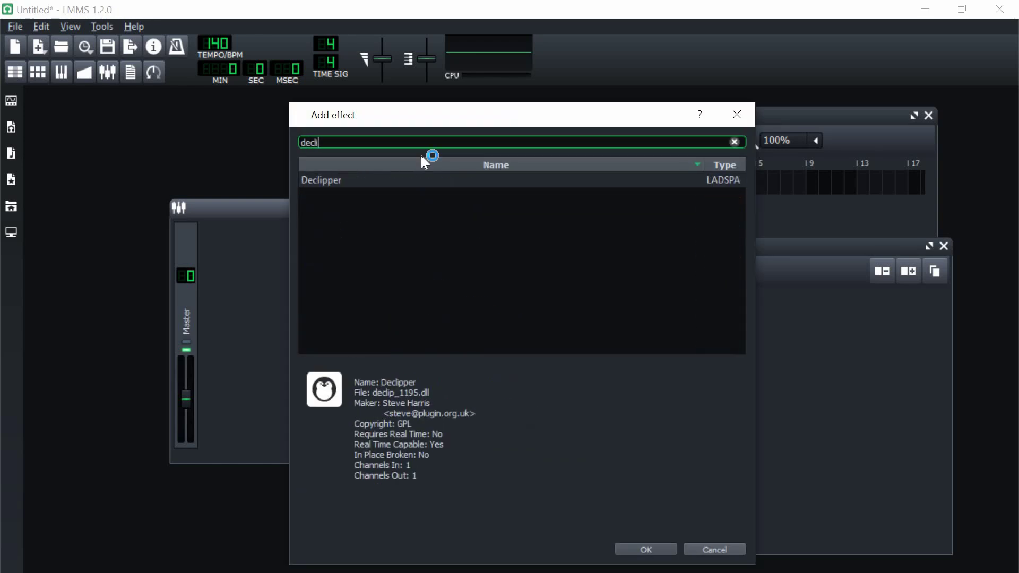
{"action": "double_click", "coordinate": [601, 183]}
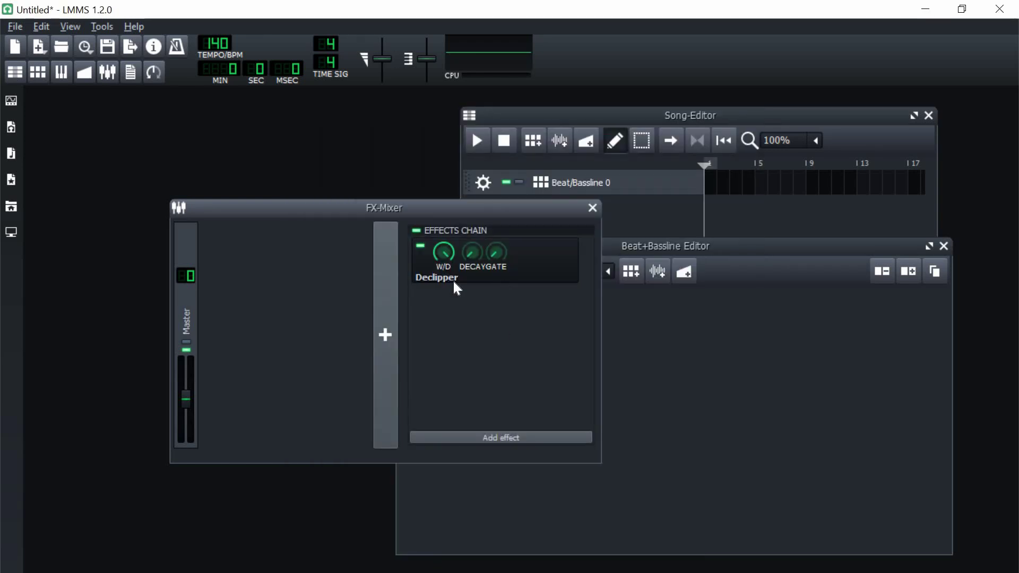
{"action": "left_click_drag", "start_coordinate": [459, 210], "coordinate": [353, 191]}
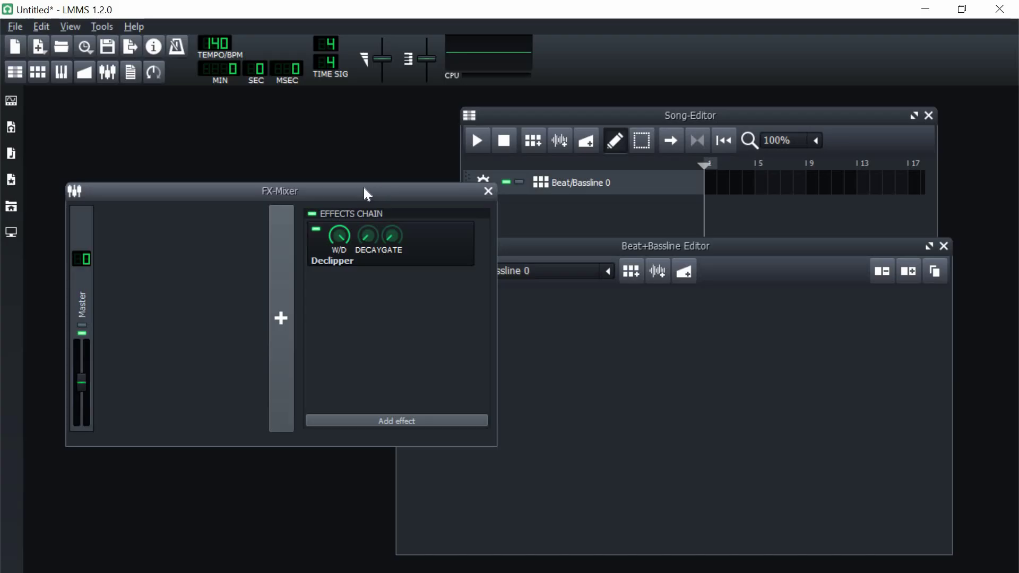
Step: Close the FX-Mixer and the Song-Editor and centre the Beat+Bassline Editor in the workspace
{"action": "left_click_drag", "start_coordinate": [364, 187], "coordinate": [354, 204]}
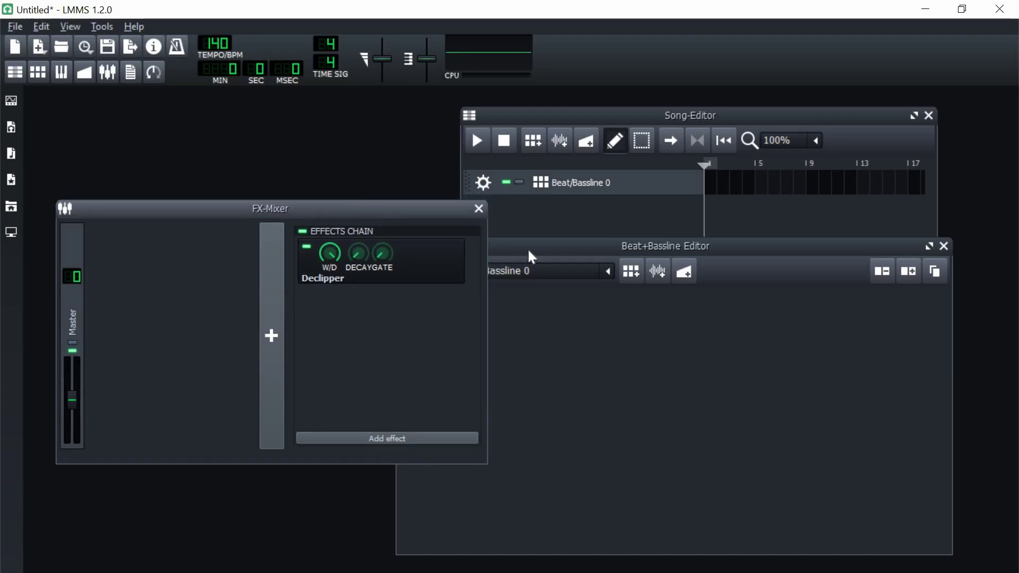
{"action": "left_click_drag", "start_coordinate": [530, 253], "coordinate": [540, 240]}
{"action": "left_click_drag", "start_coordinate": [364, 207], "coordinate": [361, 196]}
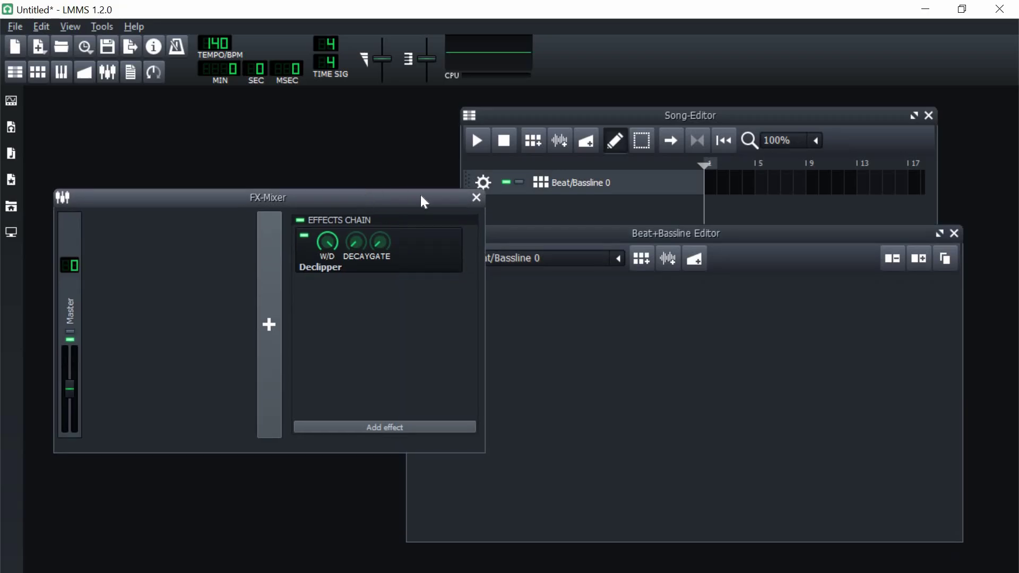
{"action": "left_click", "coordinate": [476, 198]}
{"action": "left_click", "coordinate": [929, 116]}
{"action": "left_click_drag", "start_coordinate": [774, 242], "coordinate": [628, 201]}
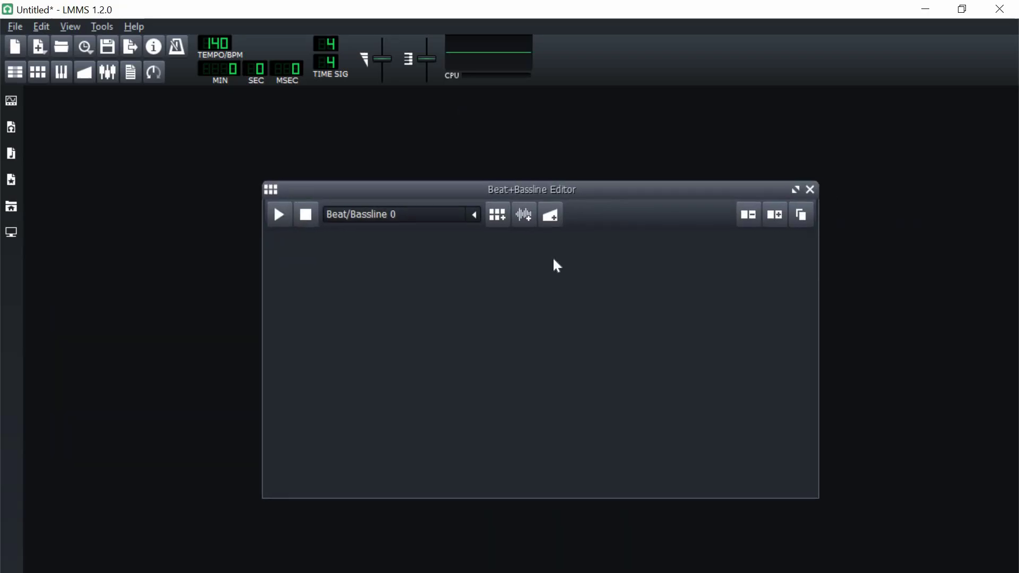
{"action": "left_click_drag", "start_coordinate": [455, 189], "coordinate": [453, 175]}
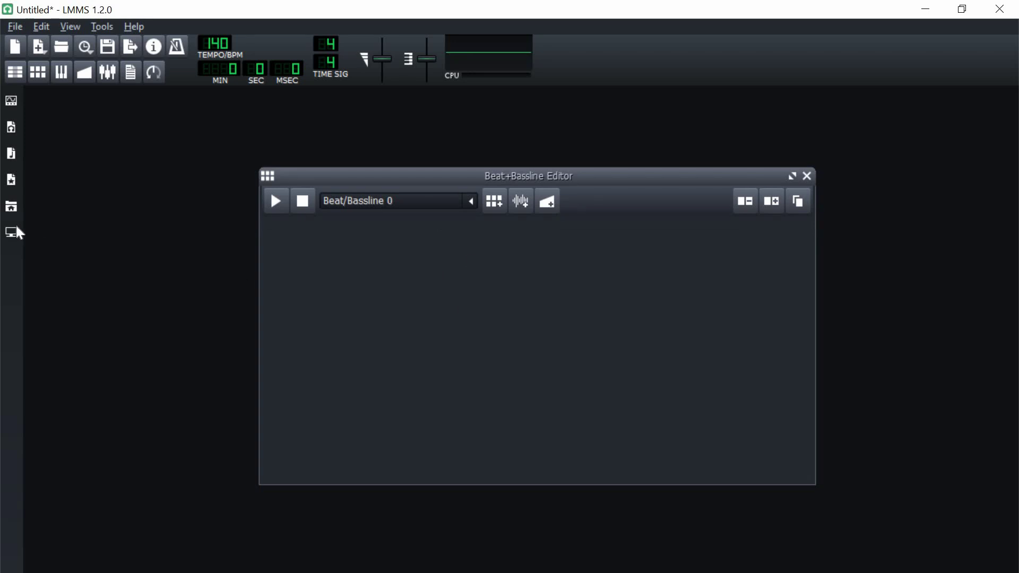
Step: Browse the home directory to the "drum kits and stuff" folder inside Music
{"action": "left_click", "coordinate": [11, 206]}
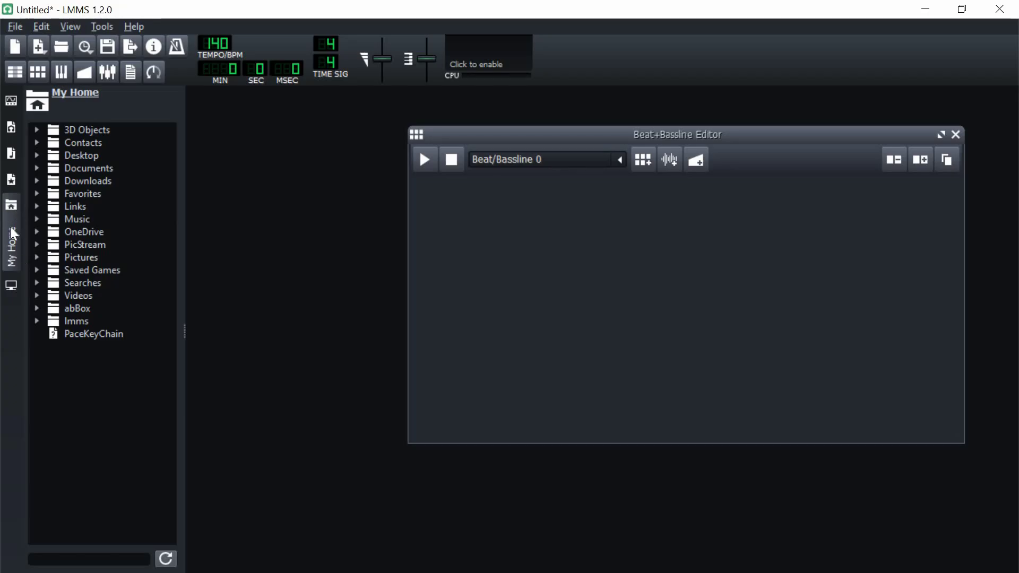
{"action": "double_click", "coordinate": [97, 220]}
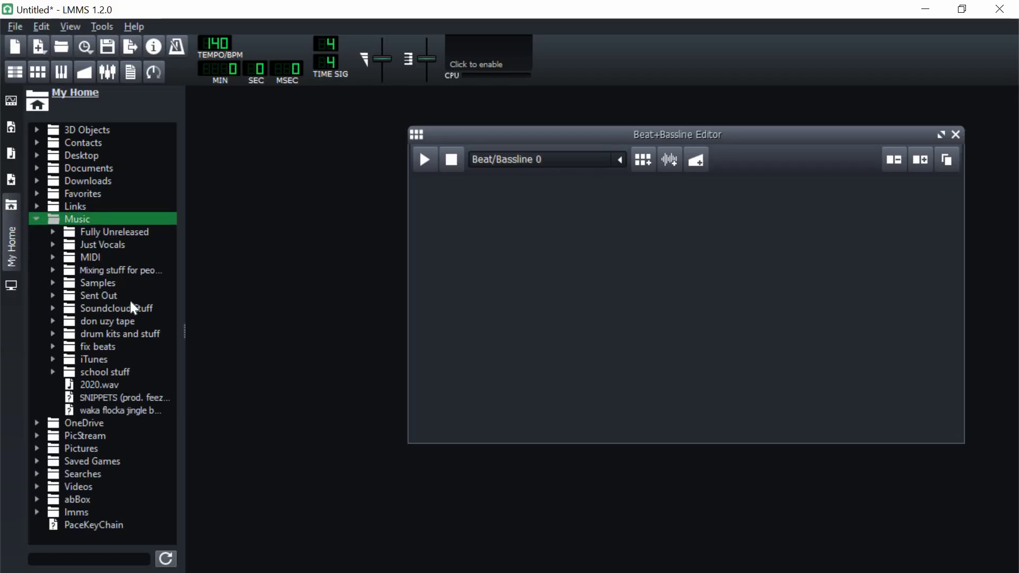
{"action": "double_click", "coordinate": [137, 334]}
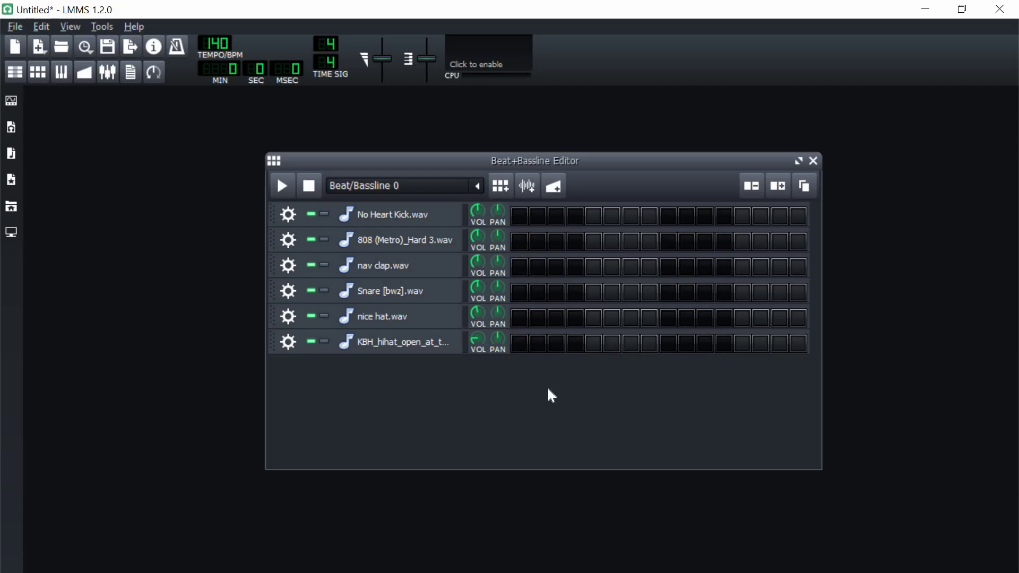
Step: Extend the pattern to 64 steps, widen the Beat+Bassline Editor and recentre it in the workspace
{"action": "left_click_drag", "start_coordinate": [479, 161], "coordinate": [421, 178]}
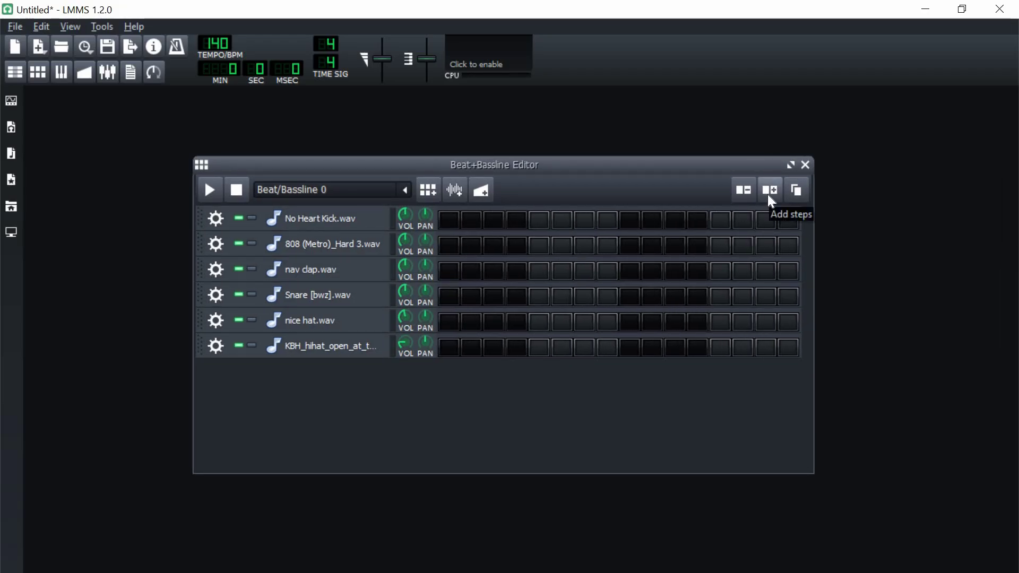
{"action": "left_click", "coordinate": [768, 195]}
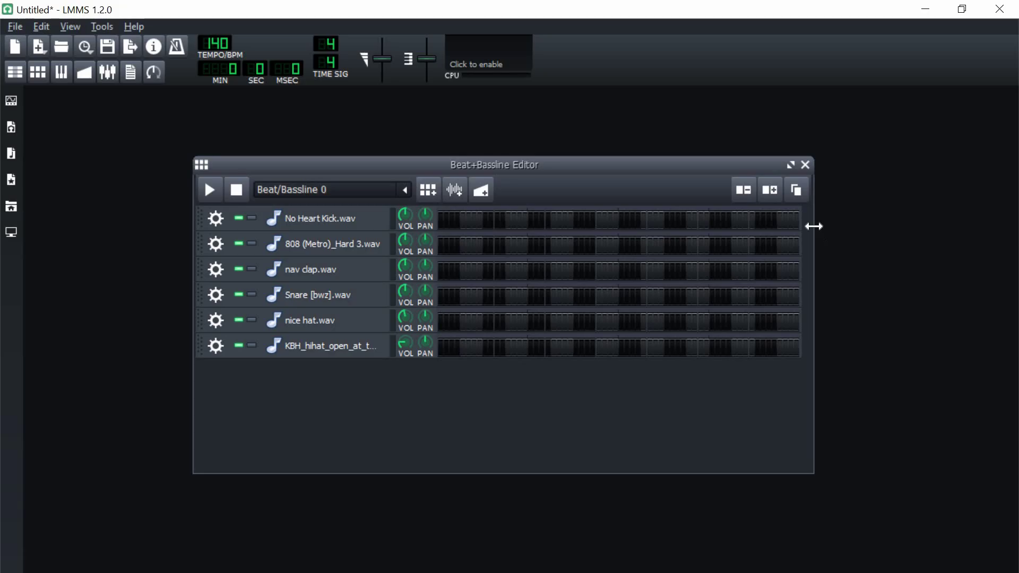
{"action": "left_click_drag", "start_coordinate": [813, 227], "coordinate": [932, 236]}
{"action": "left_click_drag", "start_coordinate": [688, 173], "coordinate": [624, 175]}
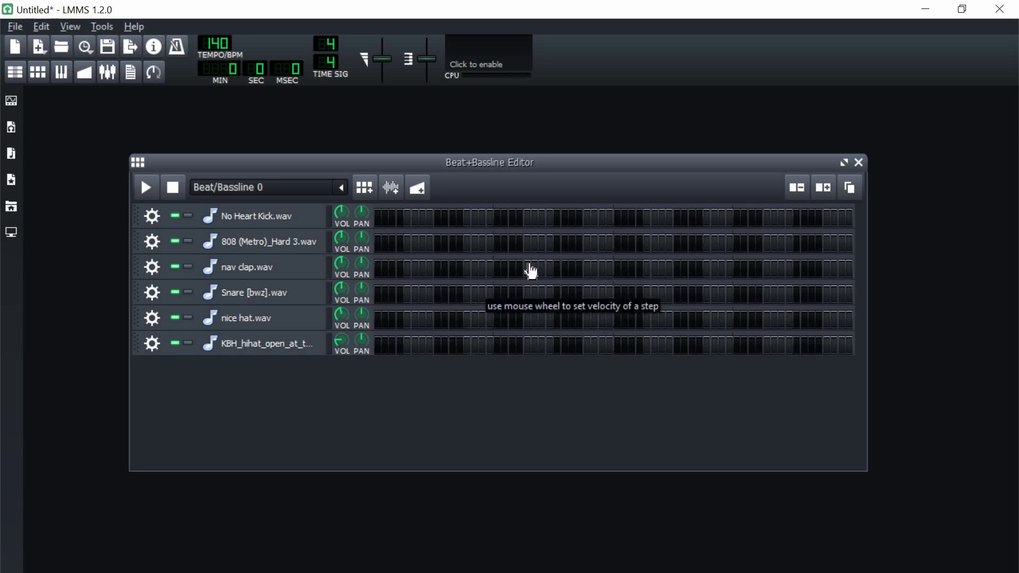
Step: Place nav clap and Snare [bwz] hits on steps 9, 25, 41 and 57
{"action": "left_click", "coordinate": [440, 269]}
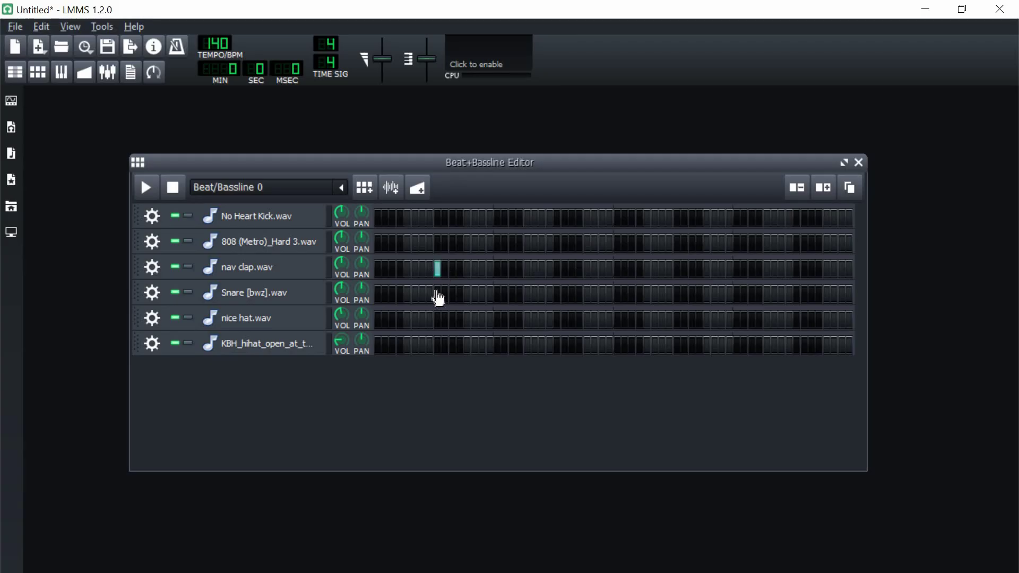
{"action": "left_click", "coordinate": [438, 294]}
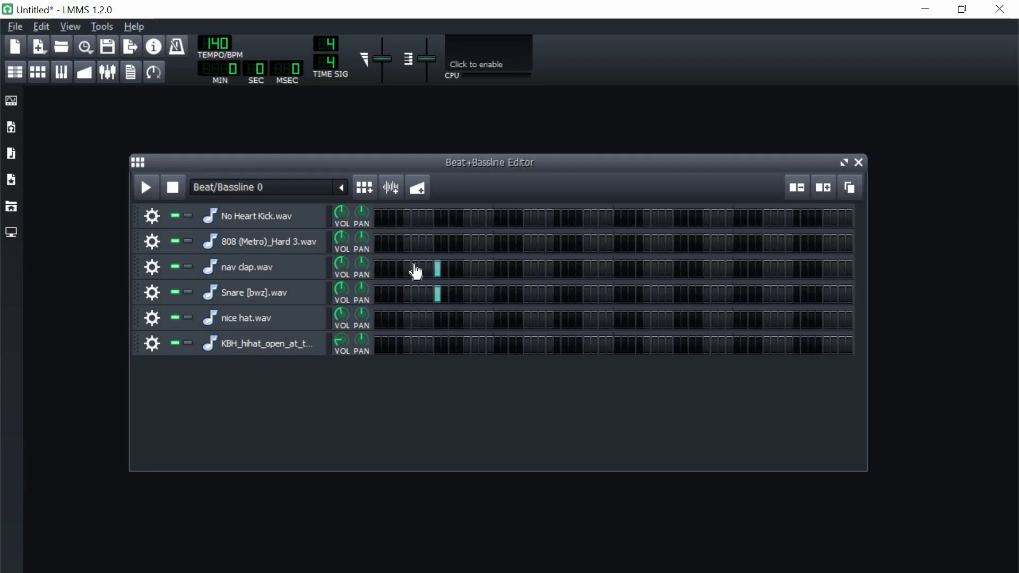
{"action": "left_click", "coordinate": [558, 272]}
{"action": "left_click", "coordinate": [557, 295]}
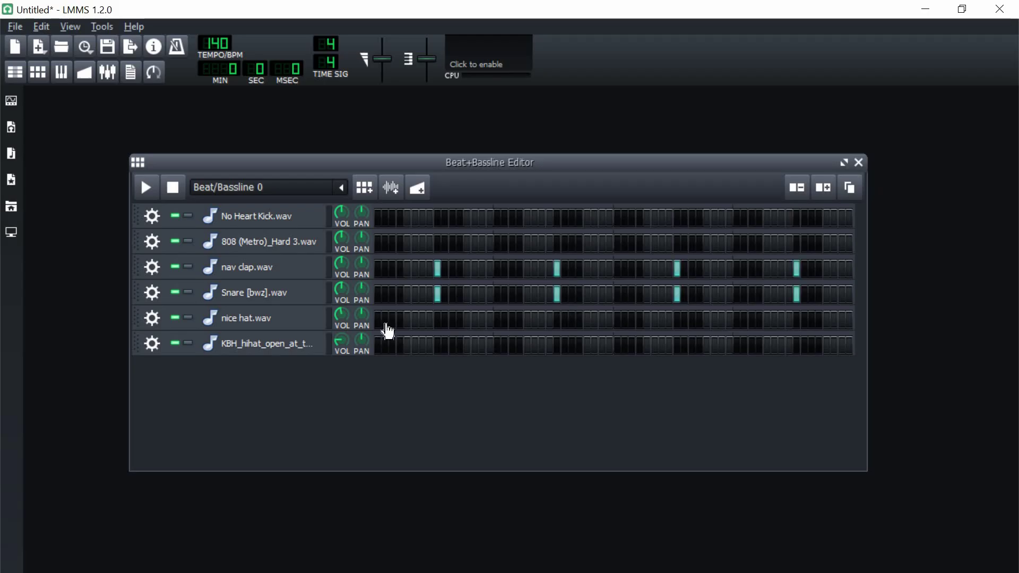
Step: Place nice hat hits on every second step from step 1 across the whole pattern
{"action": "left_click", "coordinate": [378, 321]}
{"action": "left_click", "coordinate": [393, 320]}
{"action": "left_click", "coordinate": [408, 320]}
{"action": "left_click", "coordinate": [422, 320]}
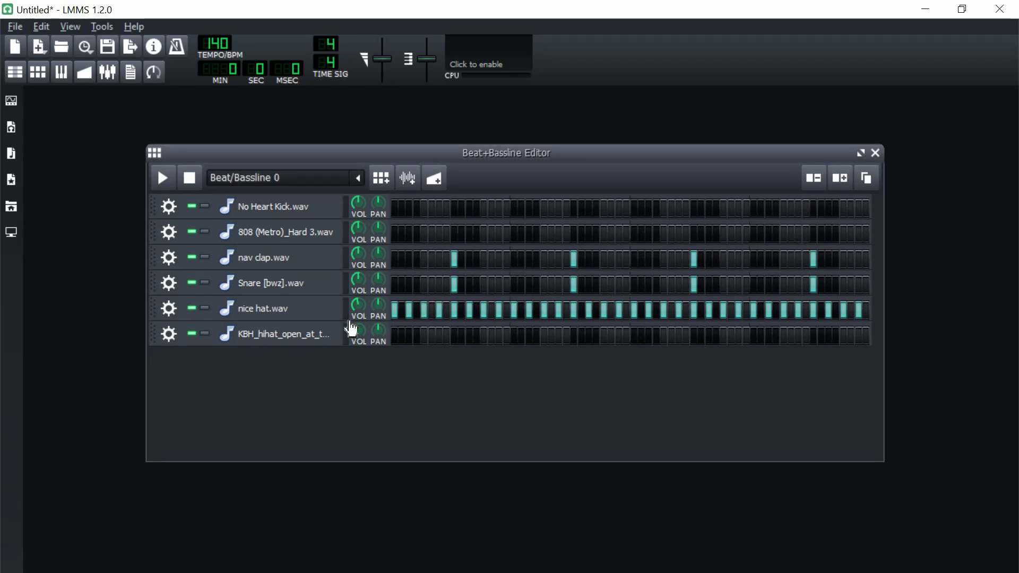
Step: Lower the nice hat track's volume to about 68% and pan it slightly right, playing the pattern to check the settings
{"action": "left_click", "coordinate": [160, 176]}
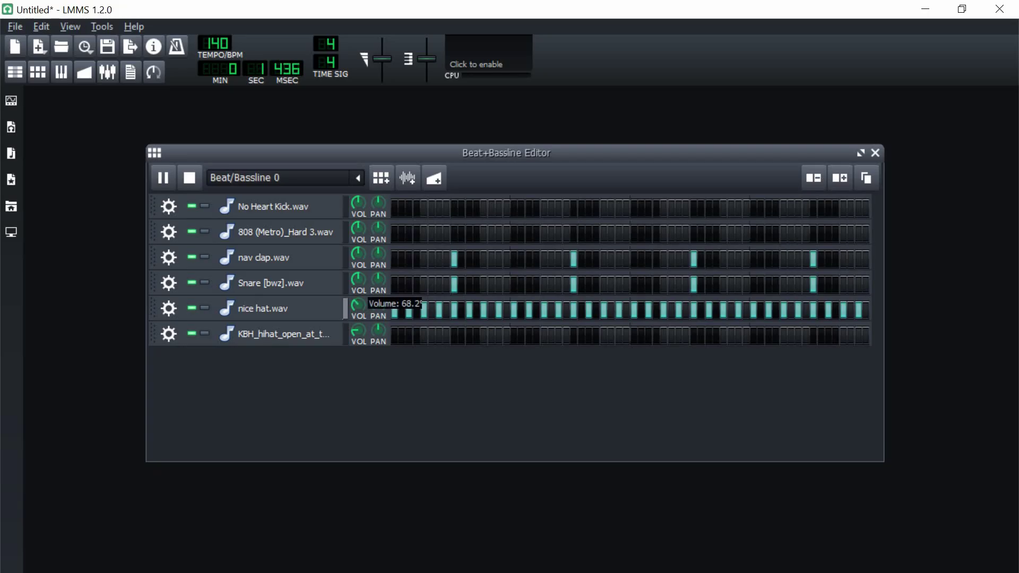
{"action": "left_click", "coordinate": [194, 180]}
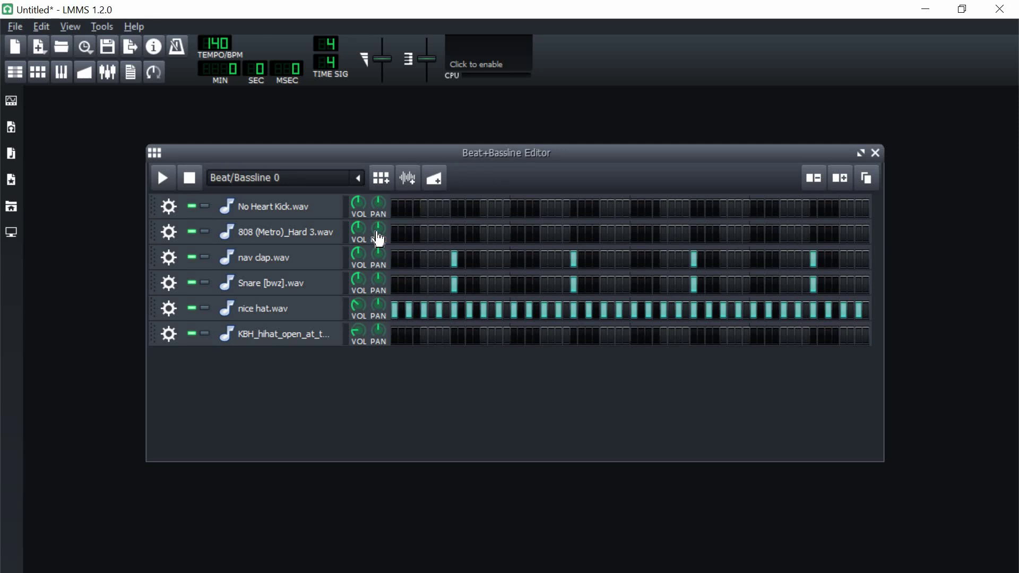
{"action": "left_click_drag", "start_coordinate": [378, 307], "coordinate": [378, 315]}
{"action": "left_click", "coordinate": [167, 183]}
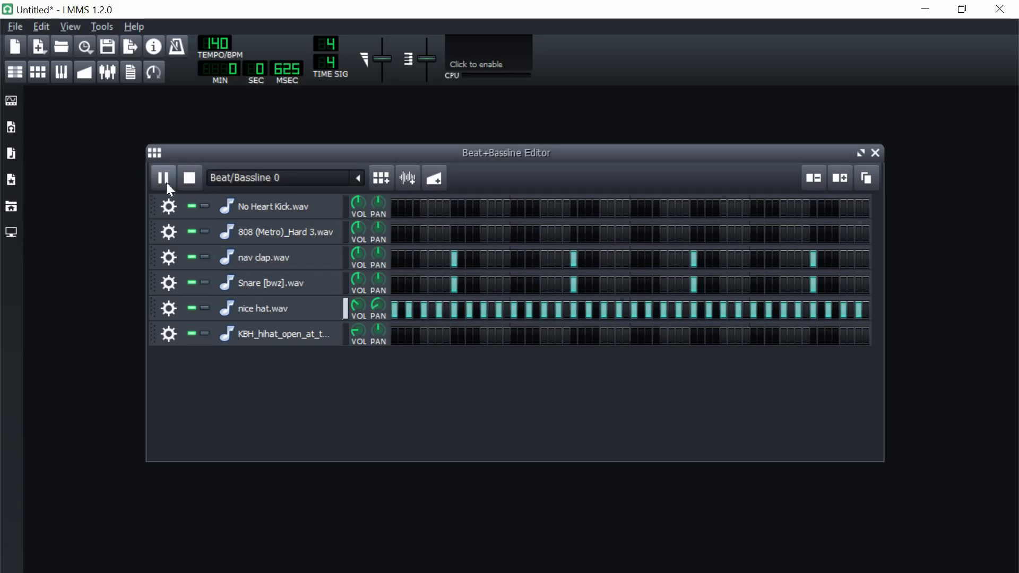
{"action": "mouse_move", "coordinate": [381, 314]}
{"action": "left_mouse_down"}
{"action": "mouse_move", "coordinate": [381, 325]}
{"action": "mouse_move", "coordinate": [380, 308]}
{"action": "left_mouse_up"}
{"action": "left_click", "coordinate": [189, 180]}
{"action": "left_click_drag", "start_coordinate": [389, 317], "coordinate": [390, 317]}
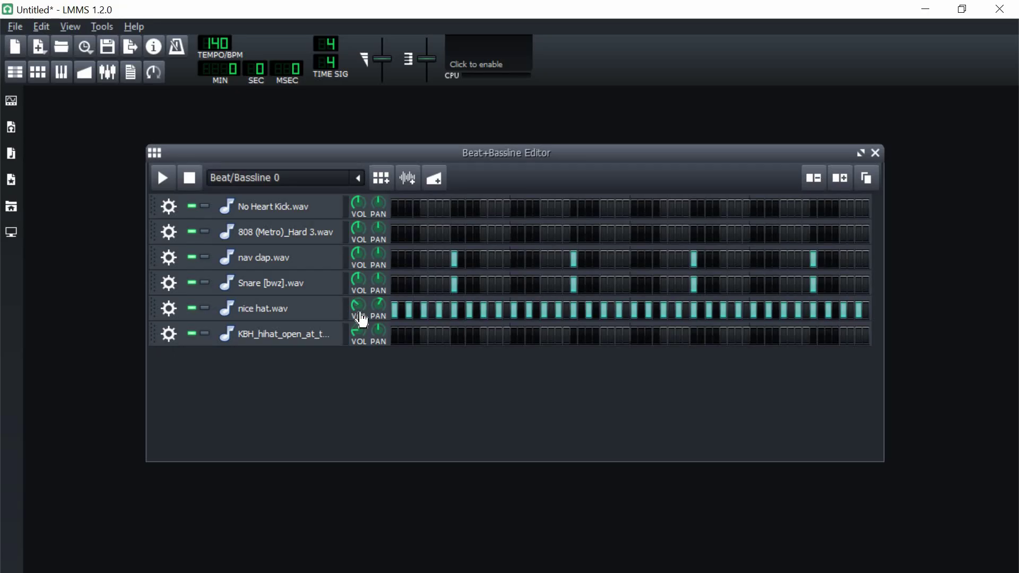
Step: Lower the nav clap and Snare [bwz] volumes and place KBH_hihat_open hits on steps 13 and 45
{"action": "left_click_drag", "start_coordinate": [358, 281], "coordinate": [358, 241]}
{"action": "left_click", "coordinate": [484, 335]}
{"action": "left_click", "coordinate": [723, 336]}
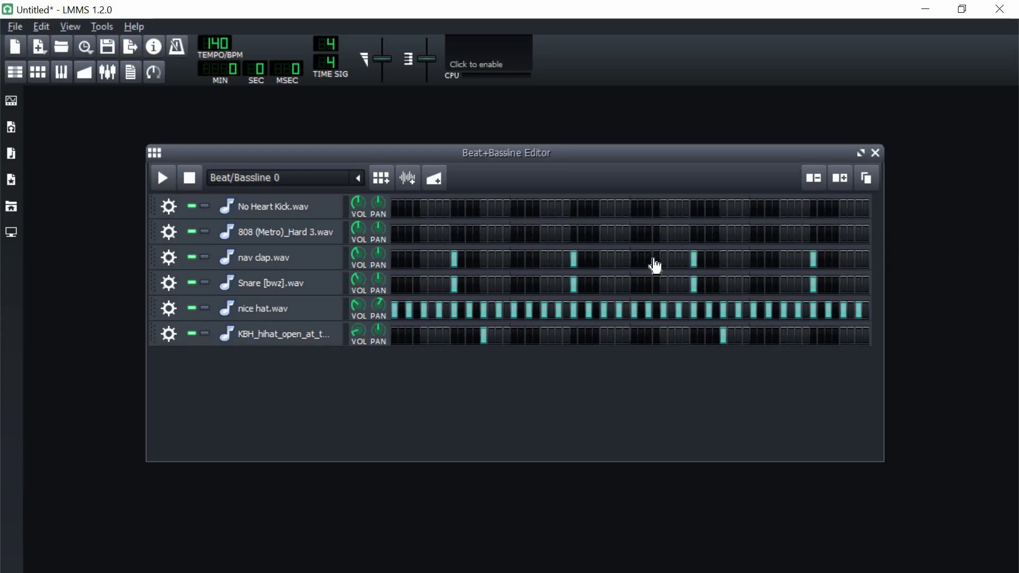
Step: Pan the KBH_hihat_open track slightly left, play the pattern to check it, and maximize the Beat+Bassline Editor
{"action": "left_click", "coordinate": [371, 331]}
{"action": "key", "text": "space"}
{"action": "left_click", "coordinate": [358, 333]}
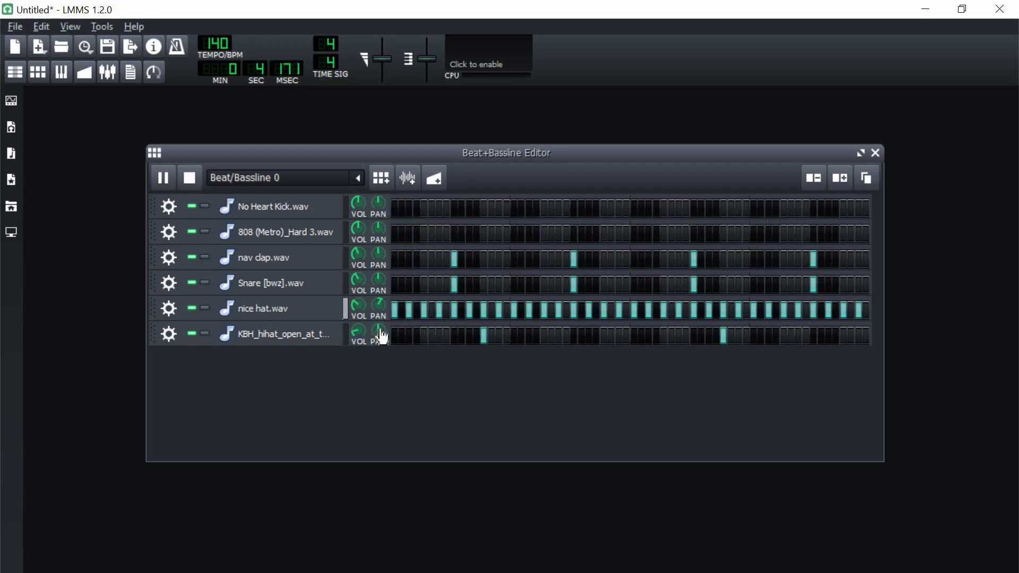
{"action": "key", "text": "space"}
{"action": "double_click", "coordinate": [356, 152]}
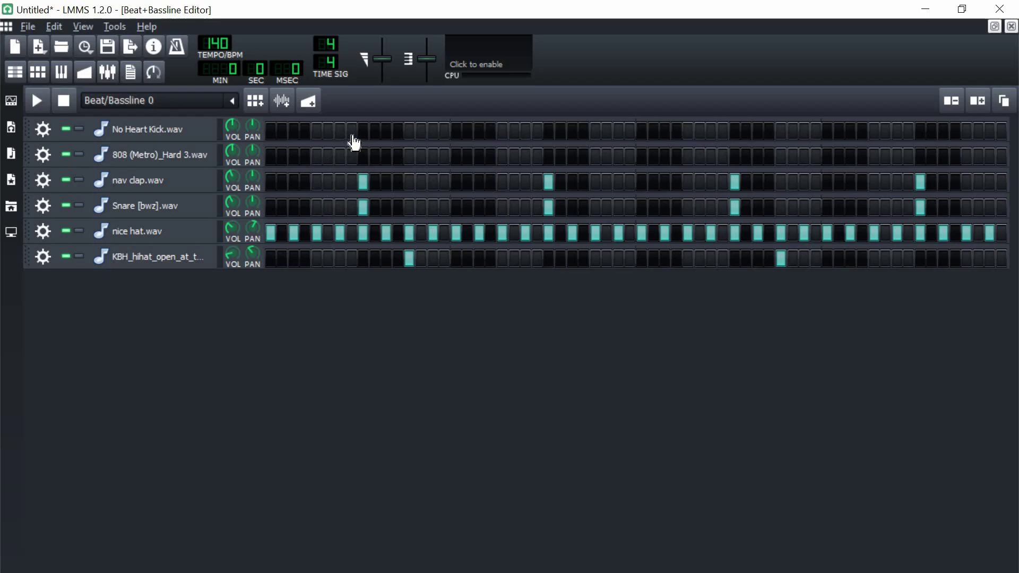
Step: Try a No Heart Kick hit on step 8, play the pattern and remove the hit
{"action": "left_click", "coordinate": [352, 133]}
{"action": "left_click", "coordinate": [35, 102]}
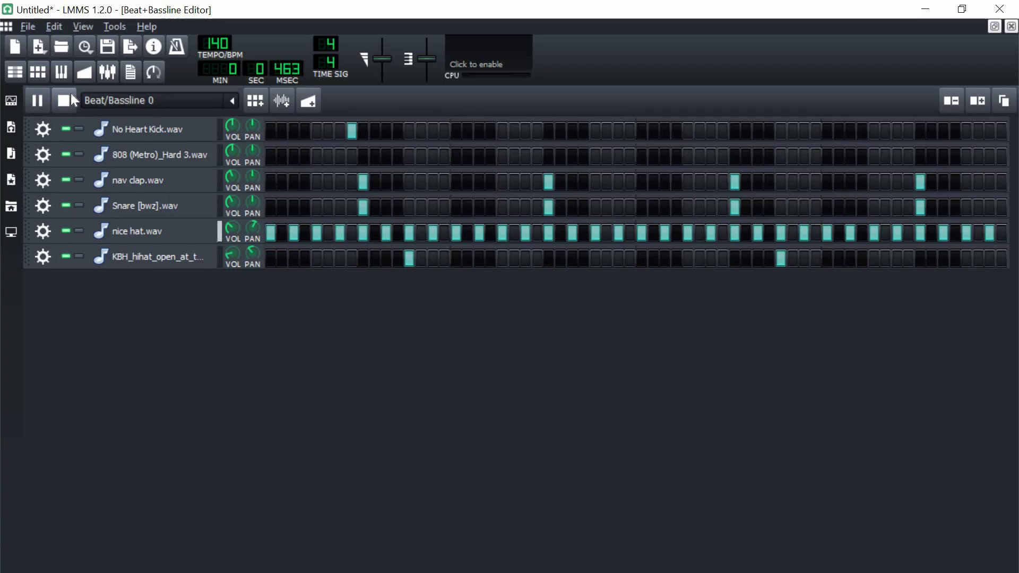
{"action": "left_click", "coordinate": [69, 97]}
{"action": "left_click", "coordinate": [353, 132]}
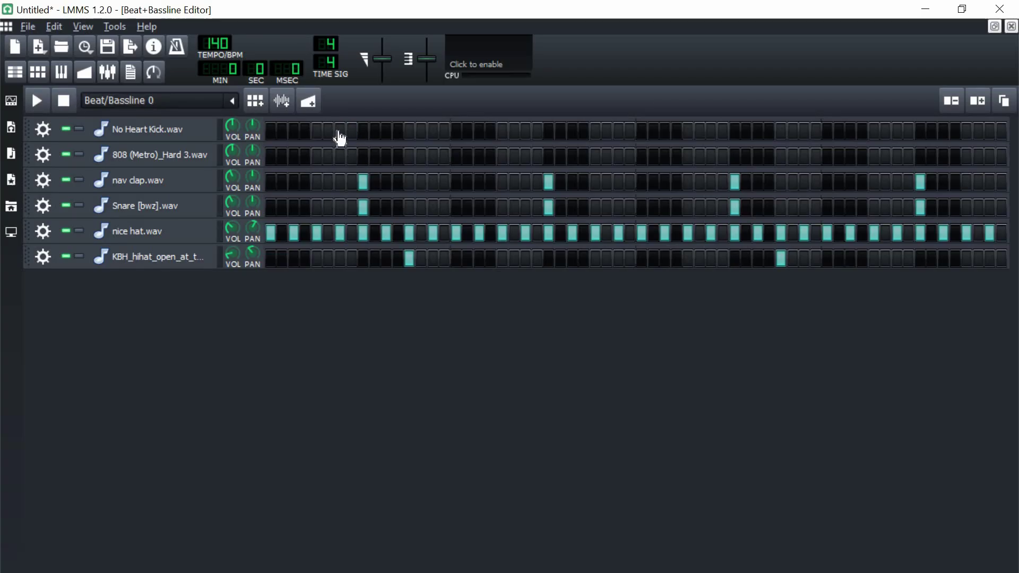
Step: Place No Heart Kick hits on steps 1 and 7 and play the pattern to check them
{"action": "left_click", "coordinate": [342, 133]}
{"action": "left_click", "coordinate": [271, 131]}
{"action": "key", "text": "space"}
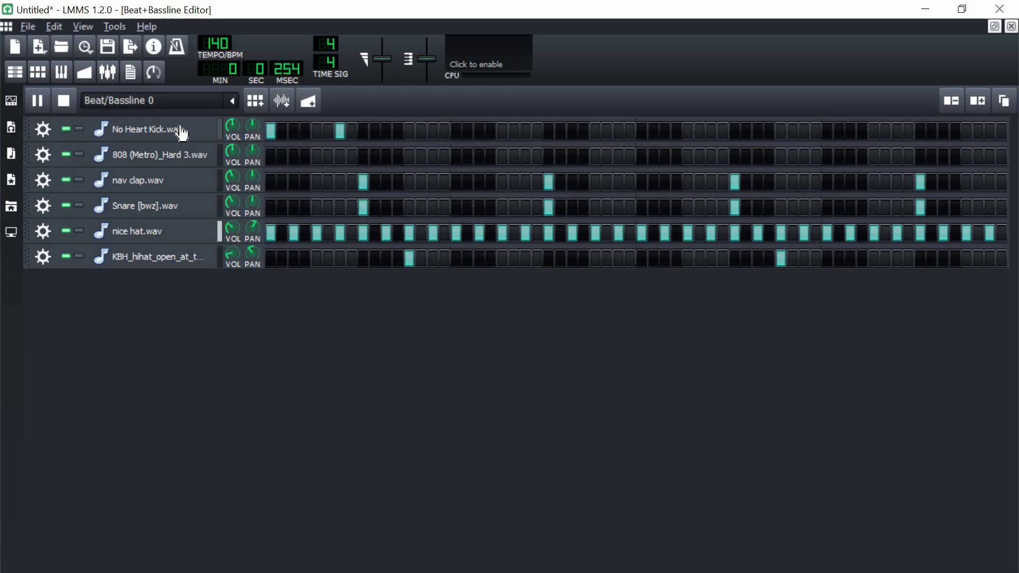
{"action": "left_click", "coordinate": [63, 102]}
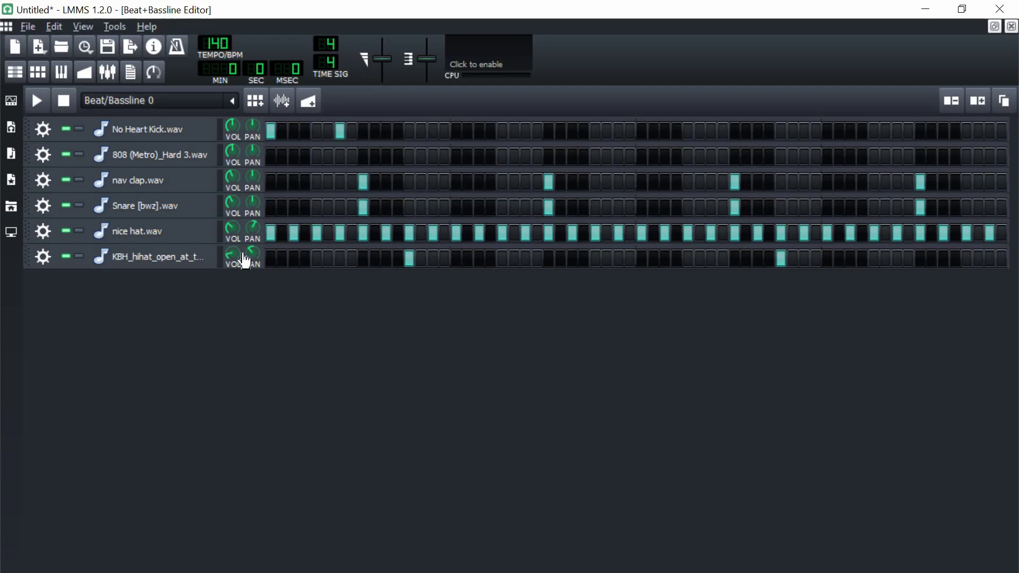
Step: Continue the No Heart Kick pattern with hits on steps 15, 21, 27, 33, 39, 47, 51, 53, 59 and 61
{"action": "left_click", "coordinate": [433, 131]}
{"action": "left_click", "coordinate": [503, 131]}
{"action": "left_click", "coordinate": [572, 130]}
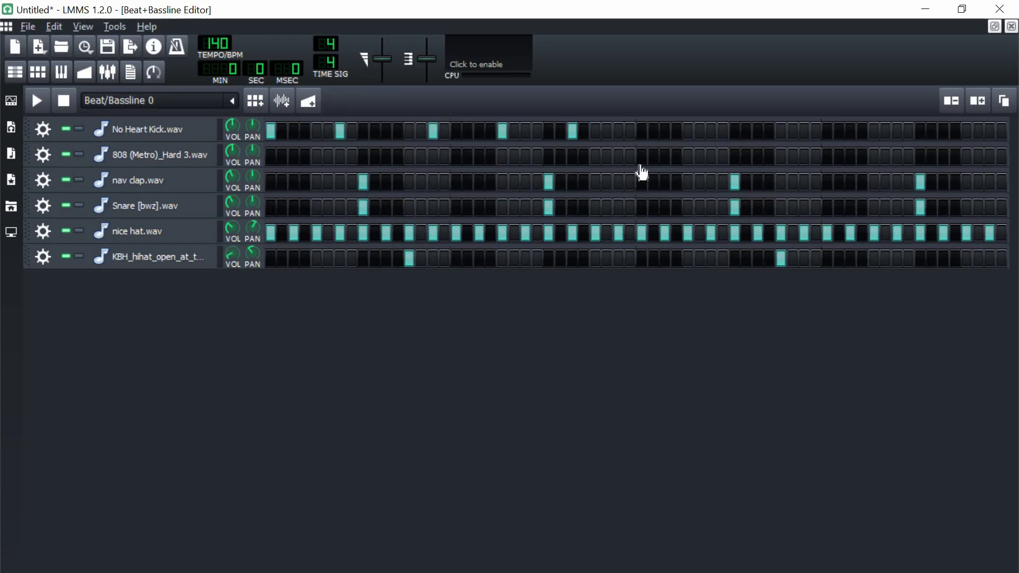
{"action": "left_click", "coordinate": [642, 131]}
{"action": "left_click", "coordinate": [713, 132]}
{"action": "left_click", "coordinate": [805, 133]}
{"action": "left_click", "coordinate": [874, 132]}
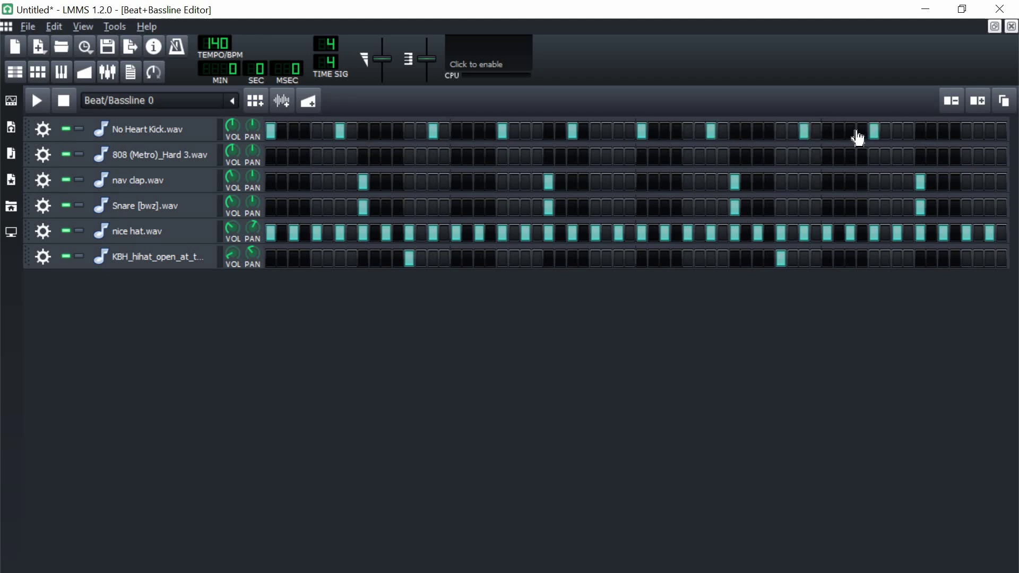
{"action": "left_click", "coordinate": [854, 132]}
{"action": "left_click", "coordinate": [944, 132]}
{"action": "left_click", "coordinate": [972, 136]}
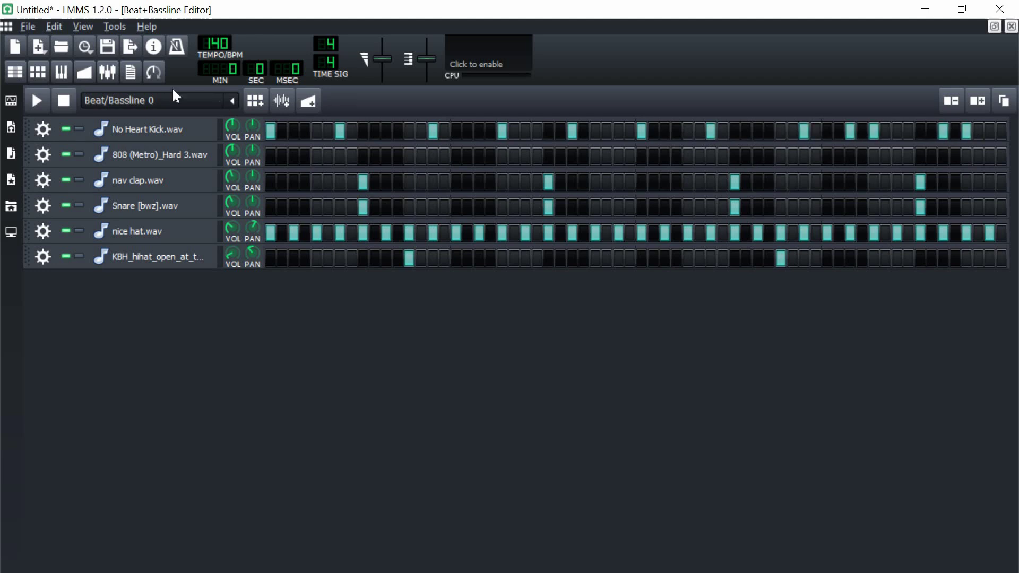
Step: Raise the No Heart Kick track's volume slightly while the pattern plays, and stop playback
{"action": "left_click", "coordinate": [37, 100]}
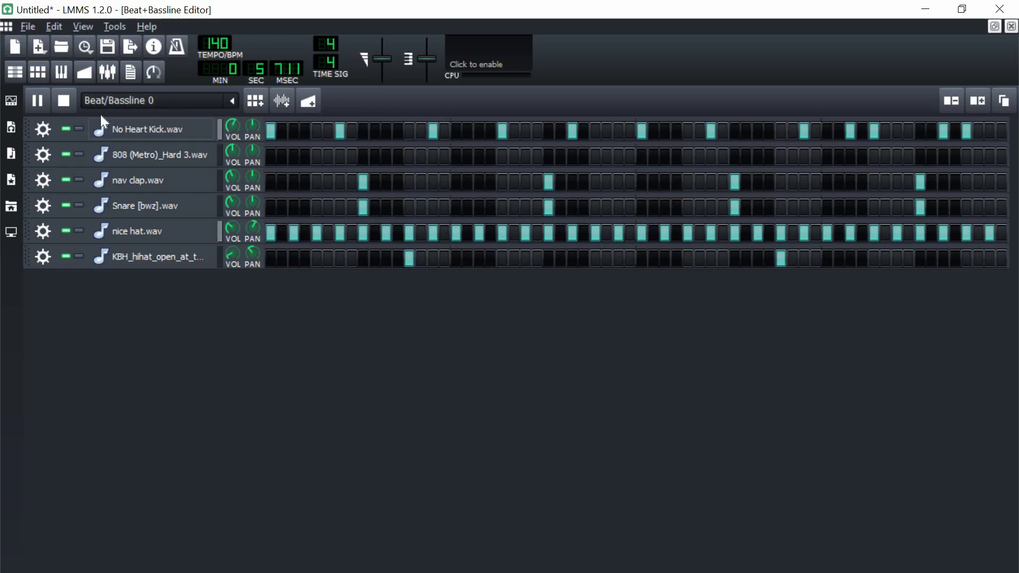
{"action": "left_click", "coordinate": [64, 98]}
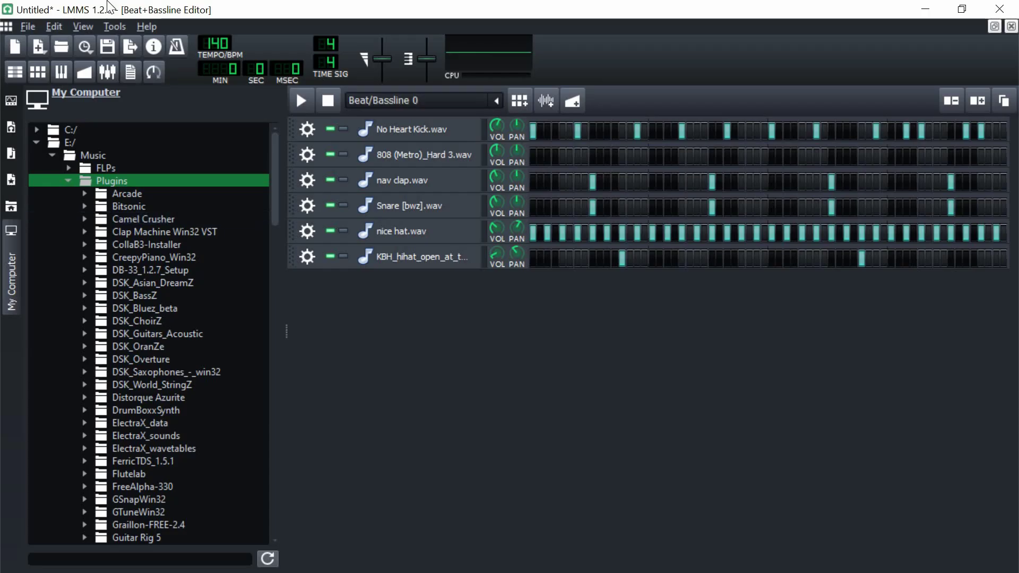
Step: Load the Iota Mini plugin as a new track from PC Files in the Plugins folder's Iota Mini (PC) directory
{"action": "scroll", "coordinate": [212, 430], "scroll_direction": "down", "scroll_amount": 4}
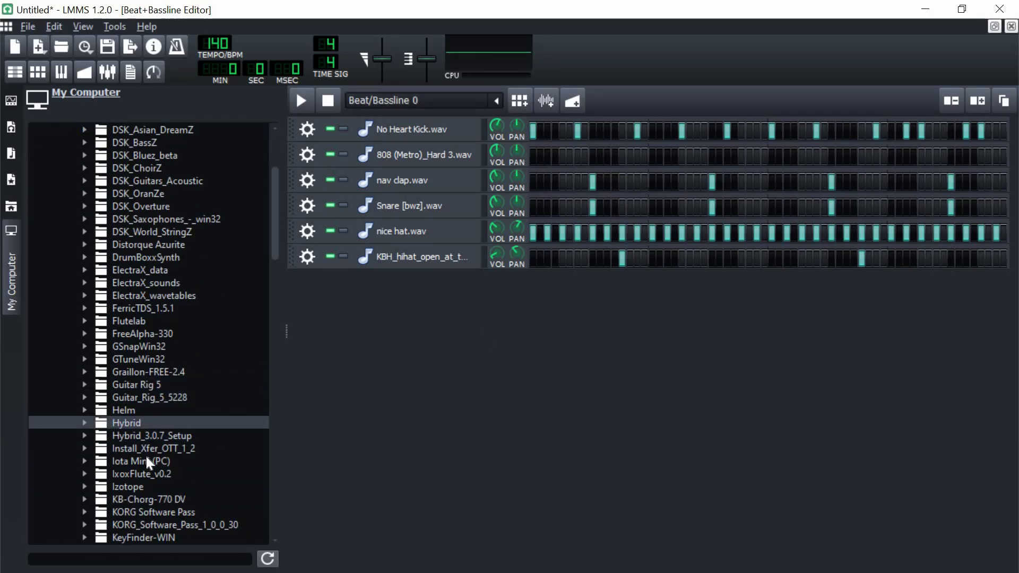
{"action": "left_click", "coordinate": [171, 461]}
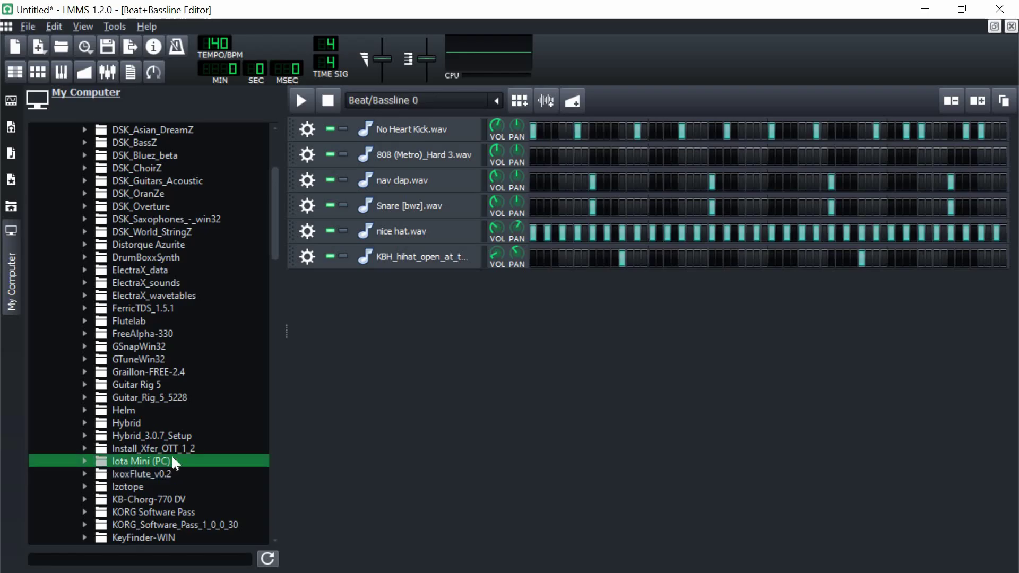
{"action": "double_click", "coordinate": [172, 461]}
{"action": "scroll", "coordinate": [172, 424], "scroll_direction": "down", "scroll_amount": 2}
{"action": "double_click", "coordinate": [167, 397]}
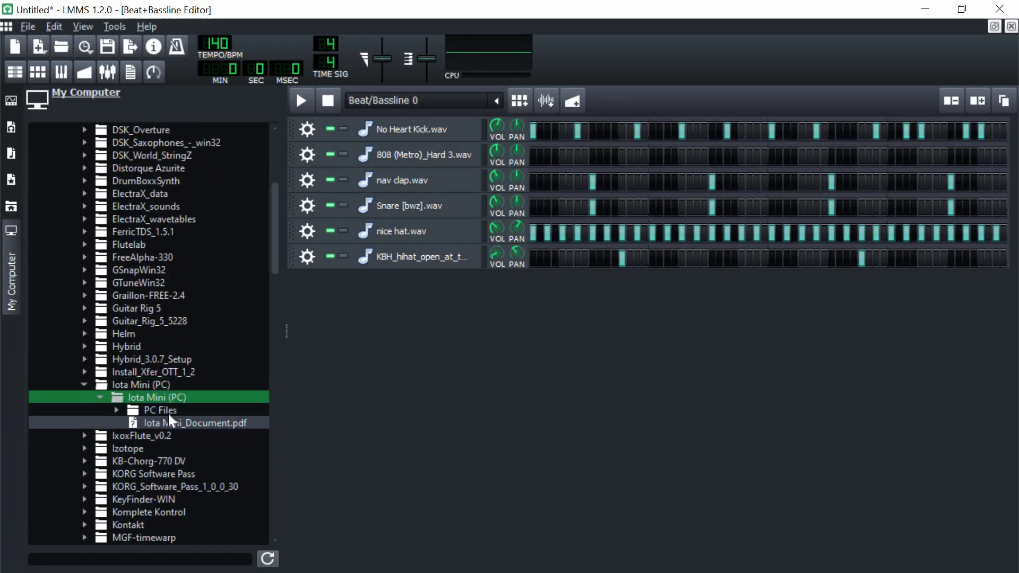
{"action": "left_click", "coordinate": [167, 413]}
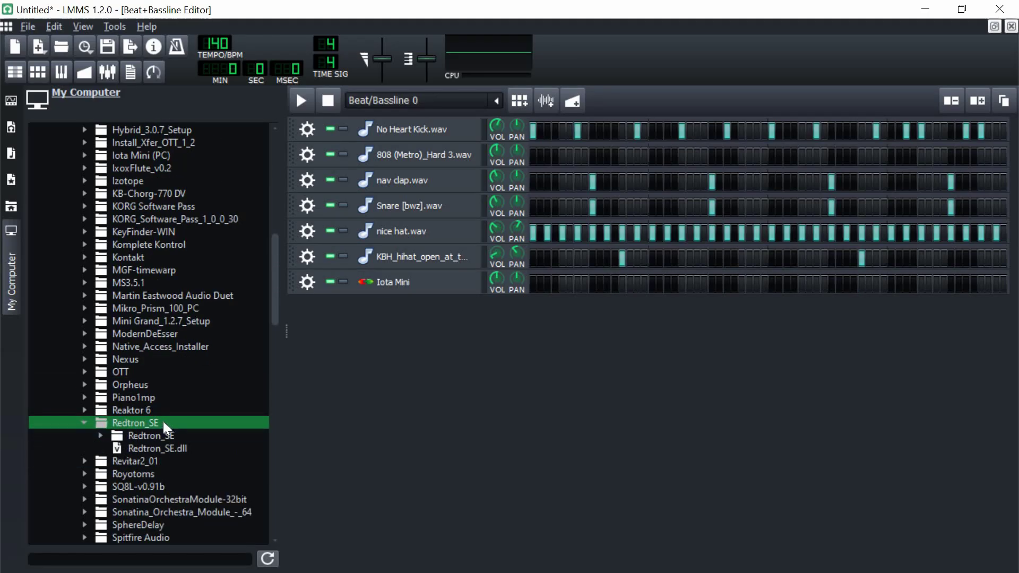
Step: Load Redtron_SE.dll from the Redtron_SE folder as a new track
{"action": "double_click", "coordinate": [163, 422]}
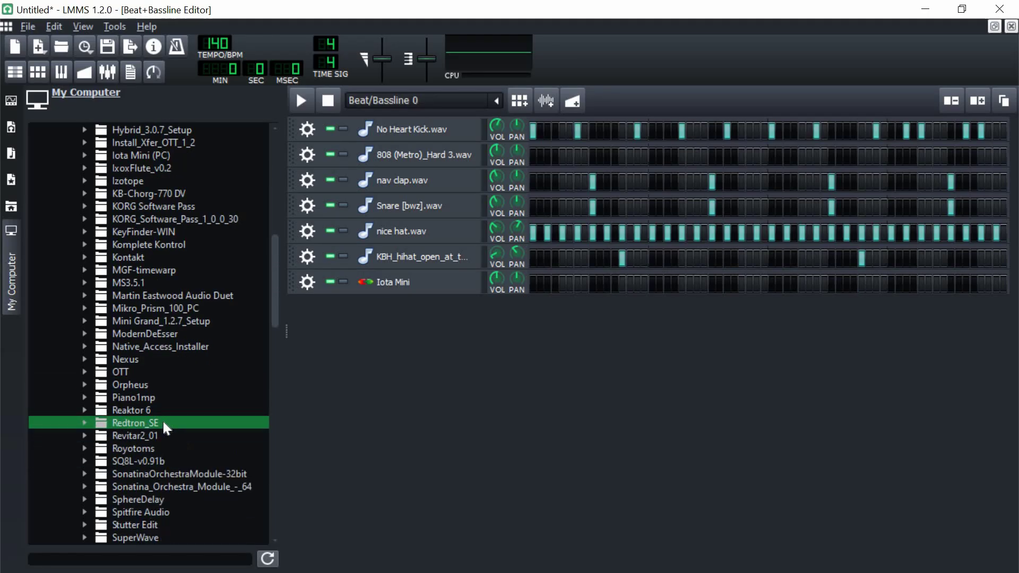
{"action": "double_click", "coordinate": [163, 423]}
{"action": "left_click_drag", "start_coordinate": [148, 448], "coordinate": [496, 320]}
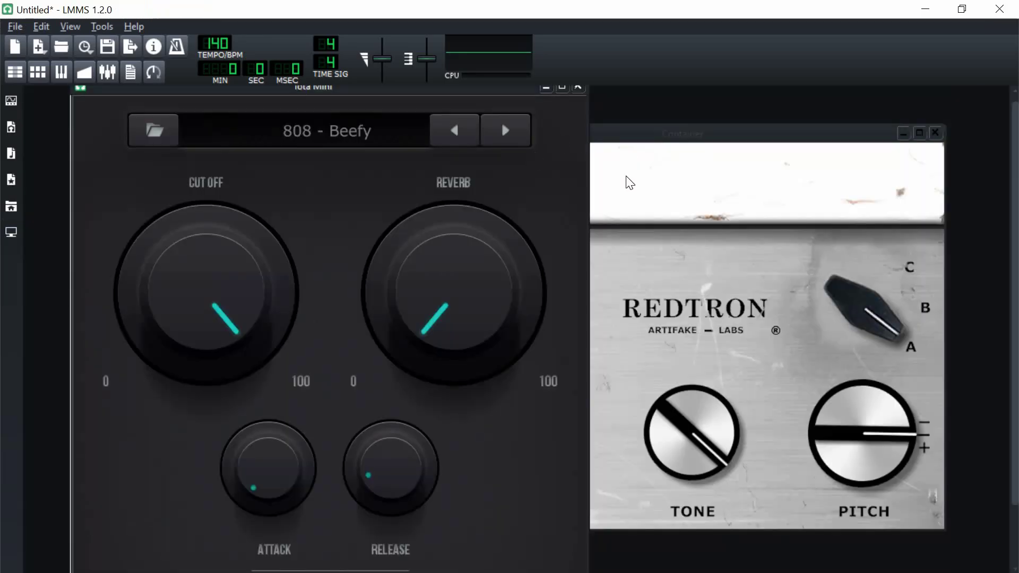
Step: Move the Iota Mini plugin window clear and choose its Keys - Fabel Piano instrument
{"action": "left_click", "coordinate": [330, 130]}
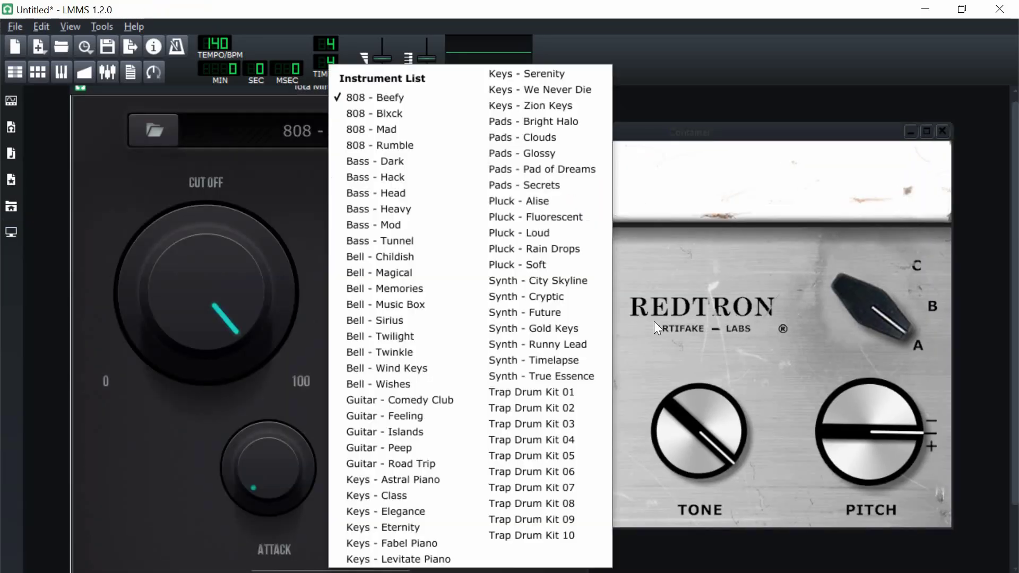
{"action": "left_click_drag", "start_coordinate": [483, 90], "coordinate": [668, 102]}
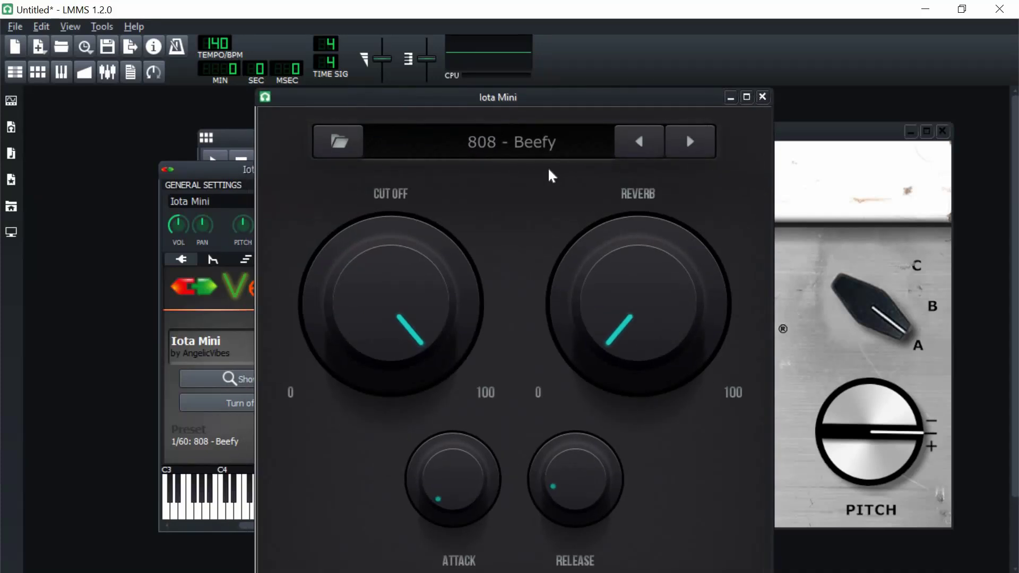
{"action": "left_click", "coordinate": [537, 152]}
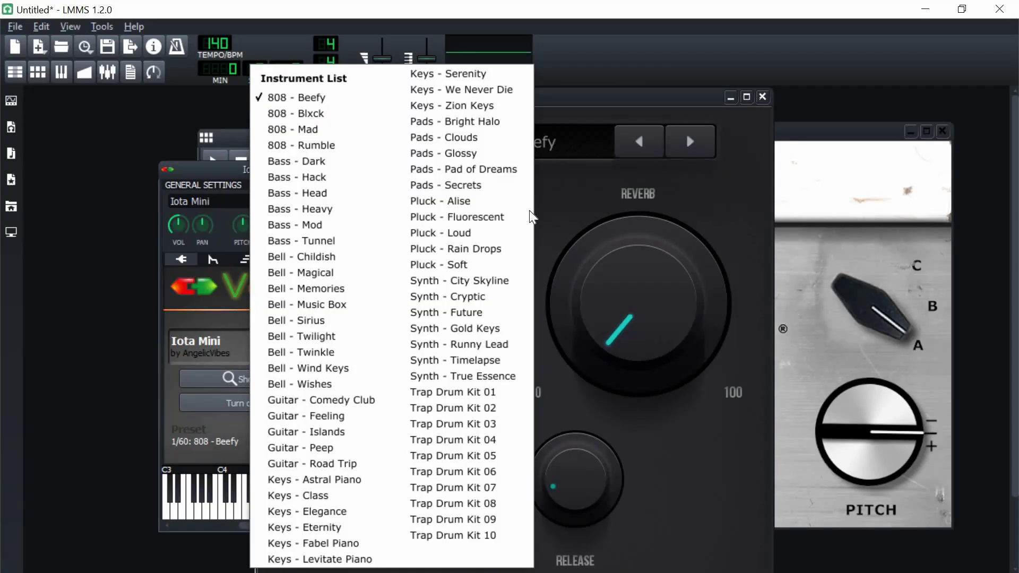
{"action": "left_click", "coordinate": [349, 545]}
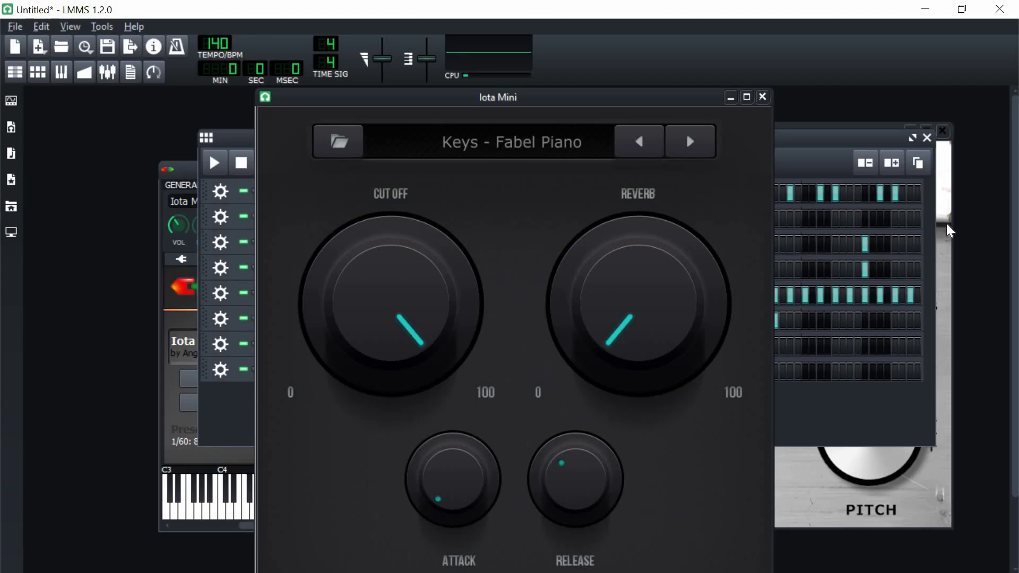
Step: Bring the Redtron plugin window to the front and switch the instrument on
{"action": "left_click", "coordinate": [876, 131]}
{"action": "left_click_drag", "start_coordinate": [875, 131], "coordinate": [844, 107]}
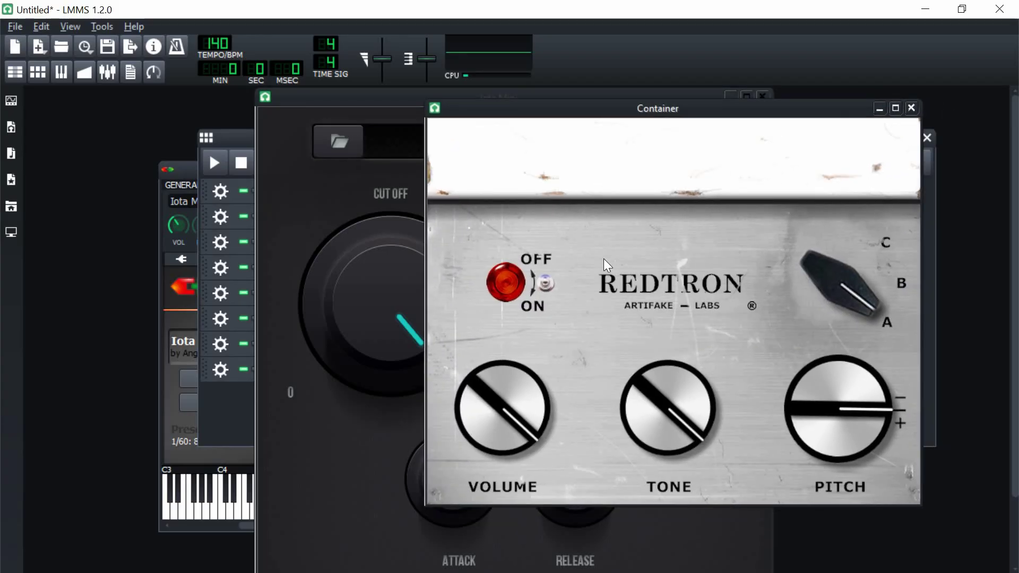
{"action": "left_click", "coordinate": [542, 287]}
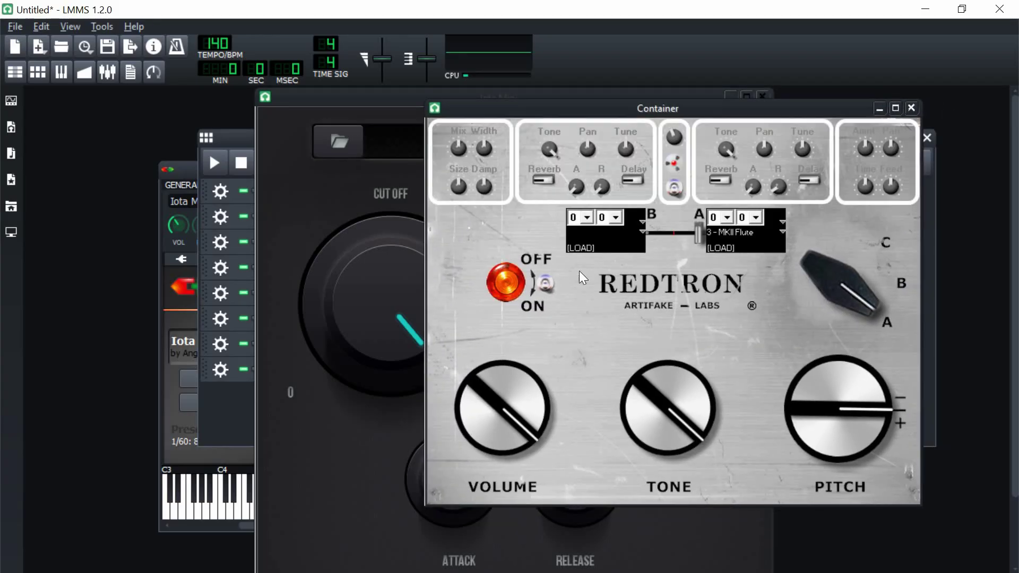
Step: Close both plugin windows and open the Iota Mini track's pattern in the piano roll
{"action": "left_click", "coordinate": [912, 107]}
{"action": "left_click", "coordinate": [765, 96]}
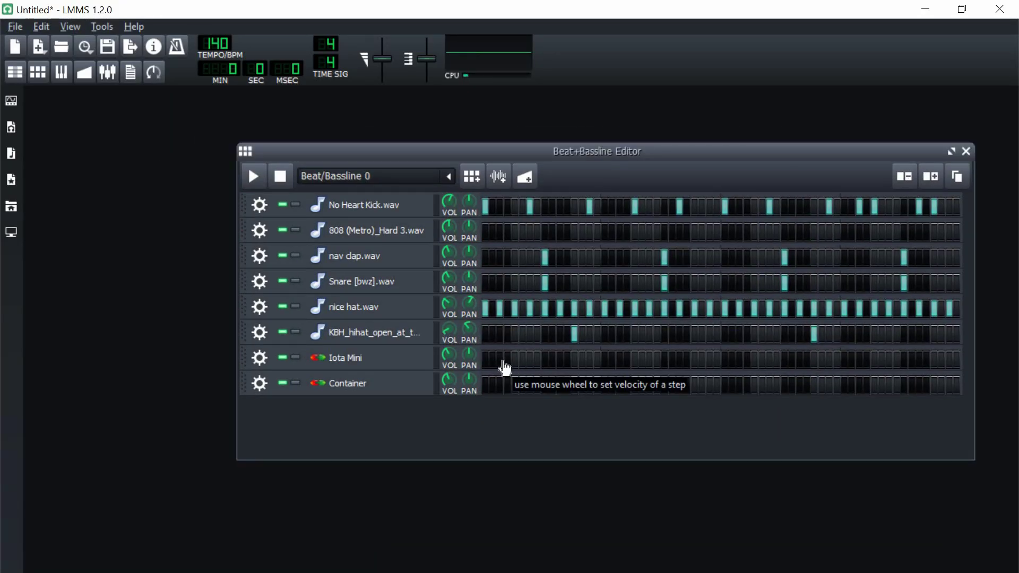
{"action": "right_click", "coordinate": [551, 359]}
{"action": "left_click", "coordinate": [573, 370]}
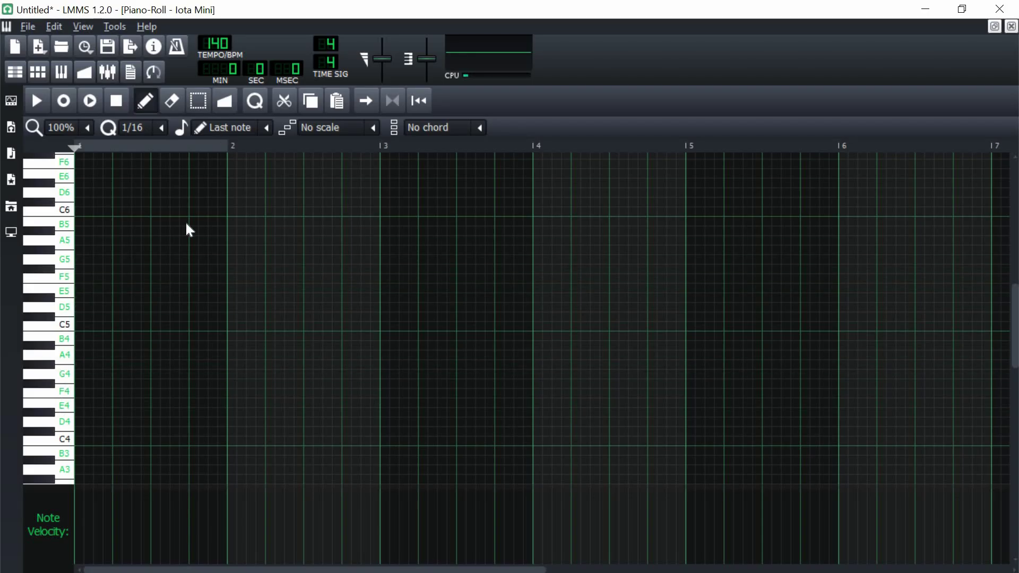
Step: Draw trial F5 notes in the first two bars, shortening the first one, and delete them all
{"action": "left_click", "coordinate": [160, 282]}
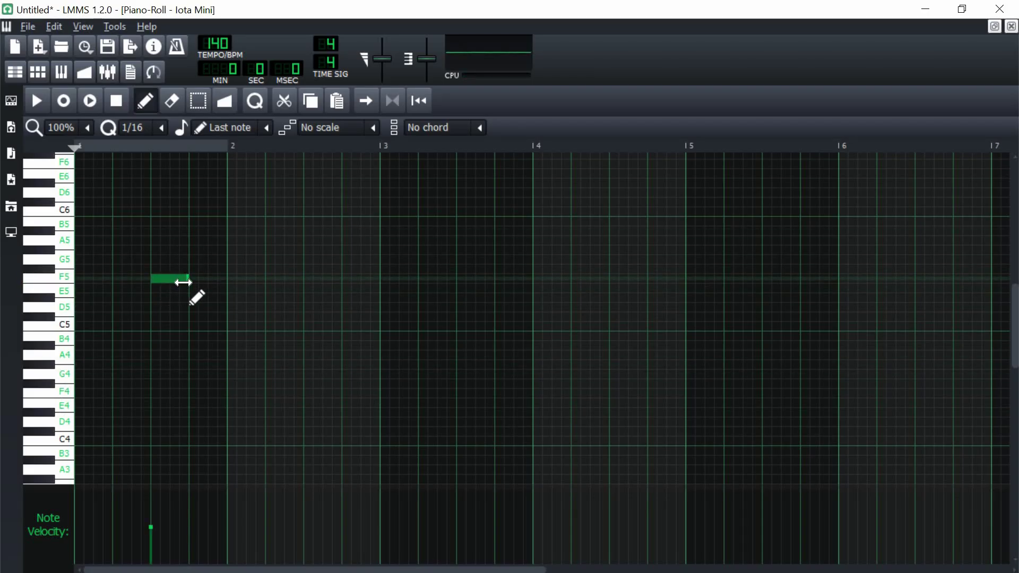
{"action": "left_click_drag", "start_coordinate": [183, 282], "coordinate": [161, 288]}
{"action": "left_click", "coordinate": [210, 280]}
{"action": "left_click", "coordinate": [270, 281]}
{"action": "right_click", "coordinate": [276, 279]}
{"action": "right_click", "coordinate": [218, 279]}
{"action": "right_click", "coordinate": [160, 279]}
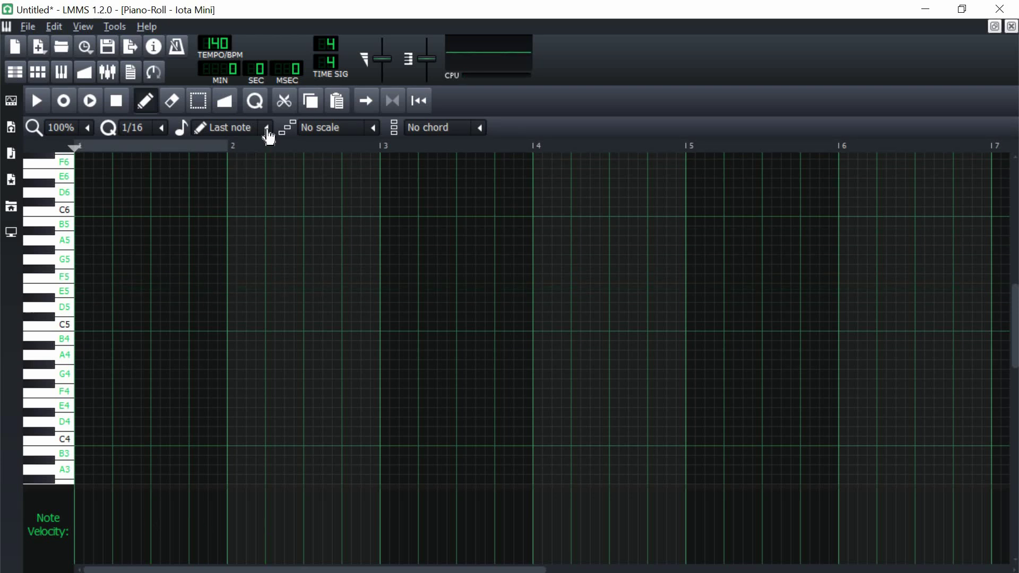
Step: Set the quantization to 1/2, test it by placing a C5 note mid-bar, and delete that note
{"action": "left_click", "coordinate": [267, 130]}
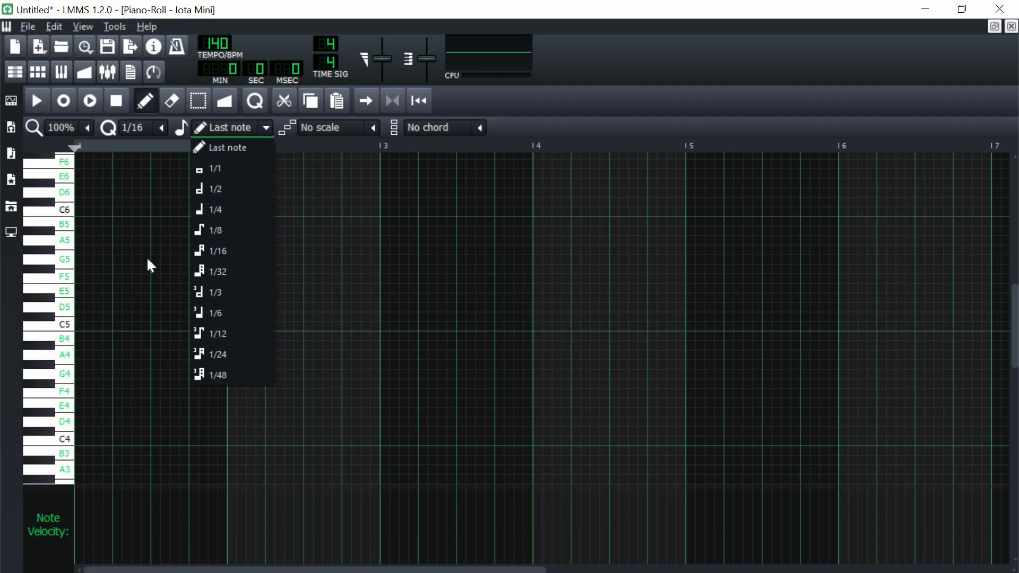
{"action": "left_click", "coordinate": [267, 129]}
{"action": "left_click", "coordinate": [268, 129]}
{"action": "left_click", "coordinate": [160, 129]}
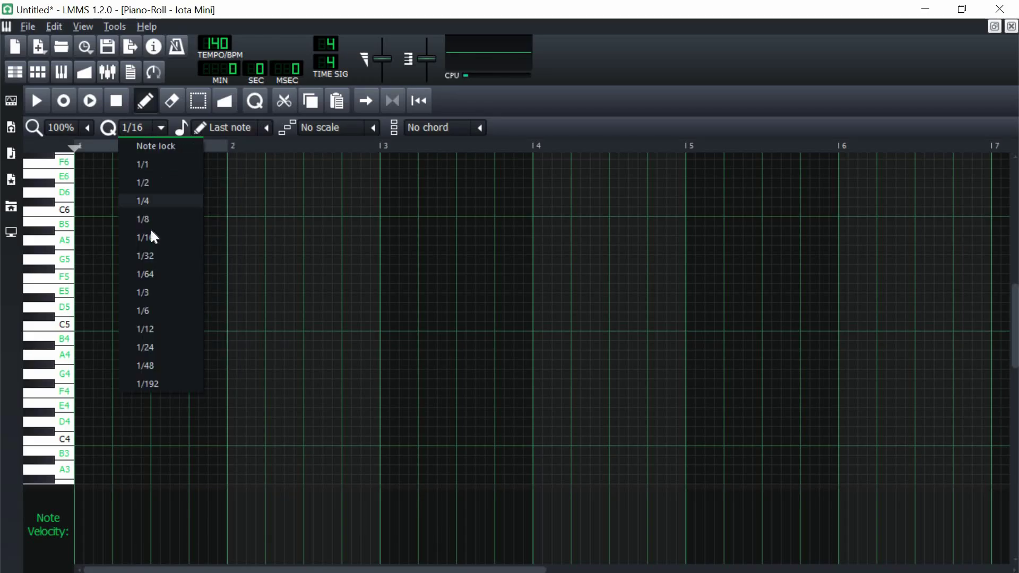
{"action": "left_click", "coordinate": [155, 178]}
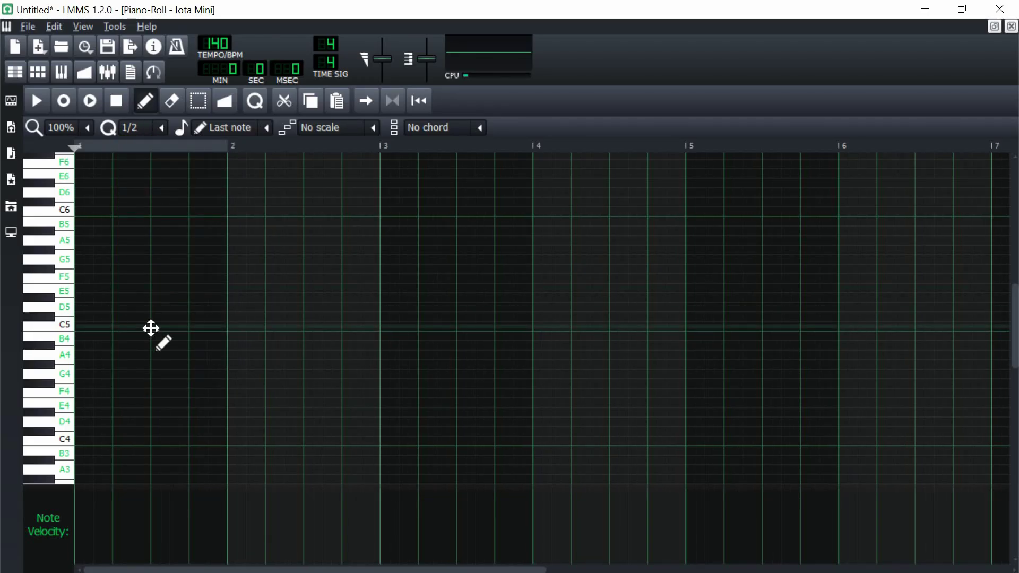
{"action": "left_click", "coordinate": [157, 328]}
{"action": "mouse_move", "coordinate": [158, 329]}
{"action": "left_mouse_down"}
{"action": "mouse_move", "coordinate": [228, 325]}
{"action": "mouse_move", "coordinate": [264, 341]}
{"action": "mouse_move", "coordinate": [193, 340]}
{"action": "mouse_move", "coordinate": [175, 323]}
{"action": "left_mouse_up"}
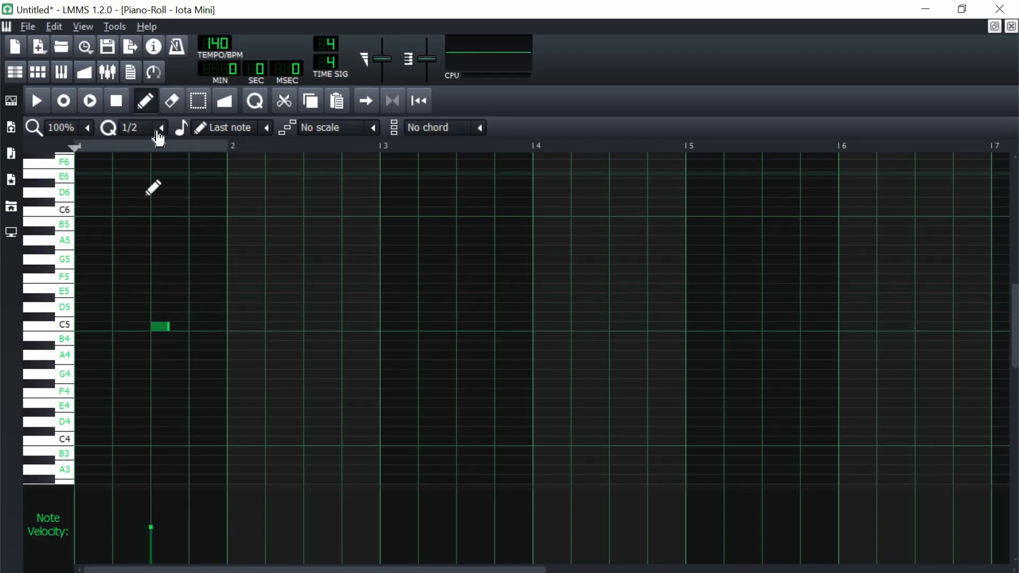
{"action": "right_click", "coordinate": [161, 327]}
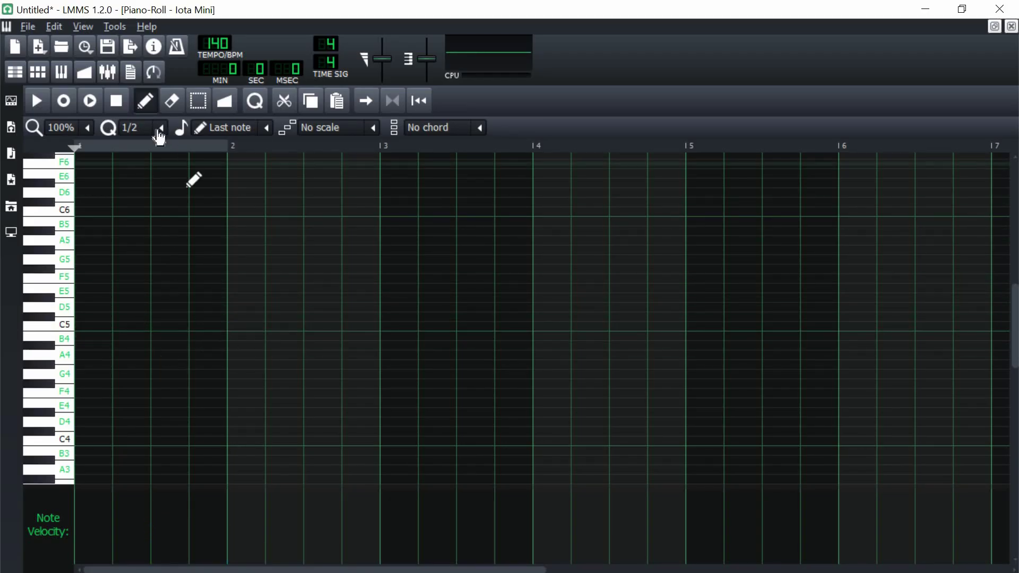
Step: Return the quantization to 1/16, test it by moving a C5 note within the first bar, and delete the note
{"action": "left_click", "coordinate": [162, 128]}
{"action": "left_click", "coordinate": [158, 235]}
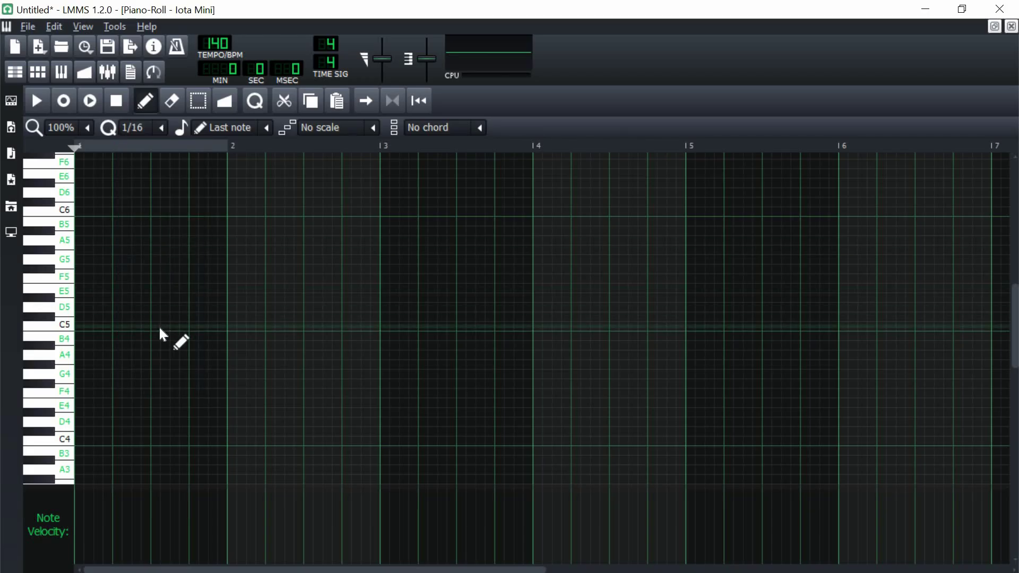
{"action": "left_click", "coordinate": [160, 326]}
{"action": "mouse_move", "coordinate": [176, 324]}
{"action": "left_mouse_down"}
{"action": "mouse_move", "coordinate": [234, 336]}
{"action": "mouse_move", "coordinate": [179, 339]}
{"action": "left_mouse_up"}
{"action": "mouse_move", "coordinate": [122, 322]}
{"action": "left_mouse_down"}
{"action": "mouse_move", "coordinate": [89, 323]}
{"action": "mouse_move", "coordinate": [114, 324]}
{"action": "left_mouse_up"}
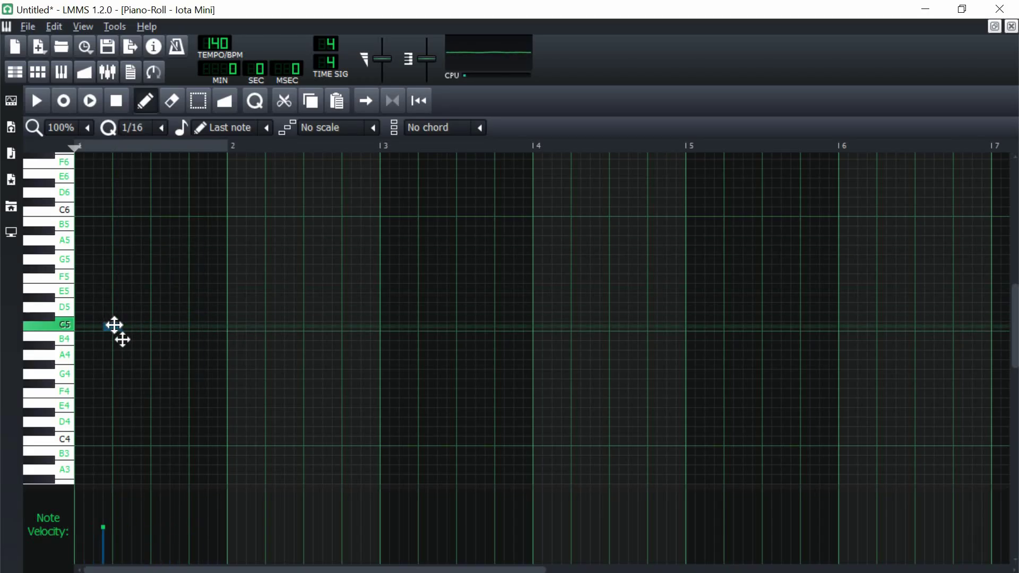
{"action": "right_click", "coordinate": [114, 325]}
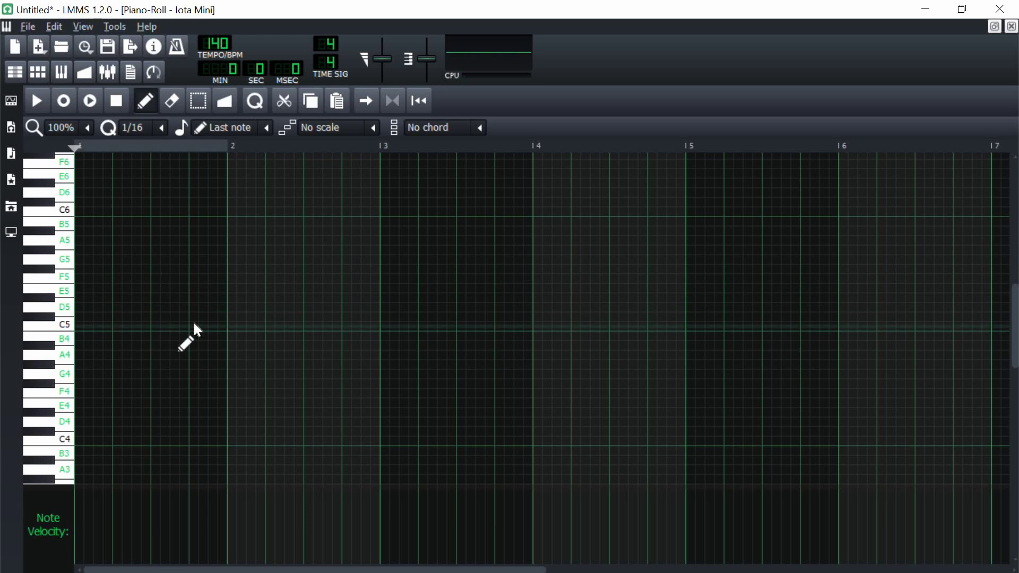
Step: Try a 1/32 quantization and a 200% zoom, and restore them to 1/16 and 100%
{"action": "scroll", "coordinate": [158, 134], "scroll_direction": "down", "scroll_amount": 1}
{"action": "left_click", "coordinate": [167, 129]}
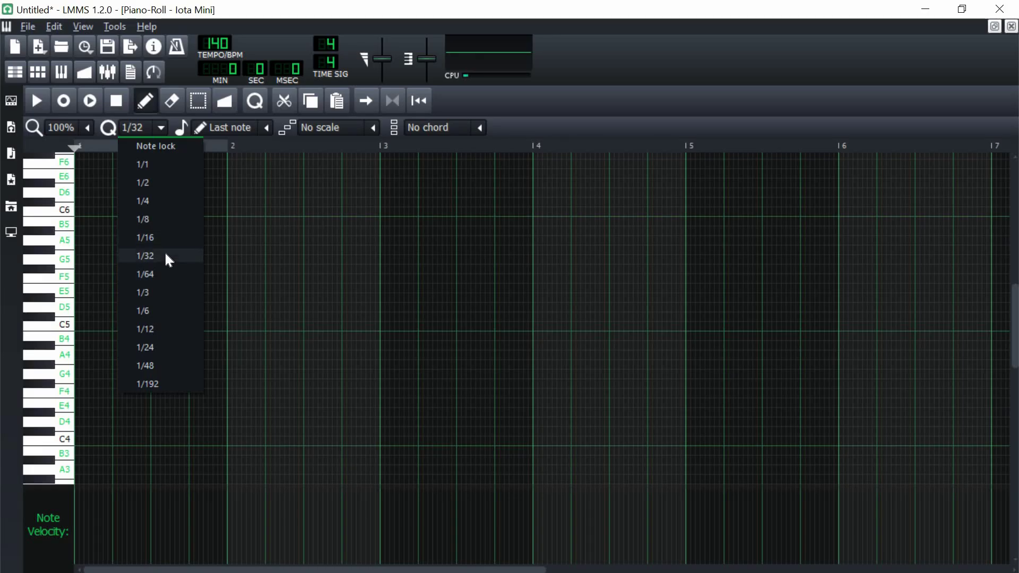
{"action": "left_click", "coordinate": [154, 239]}
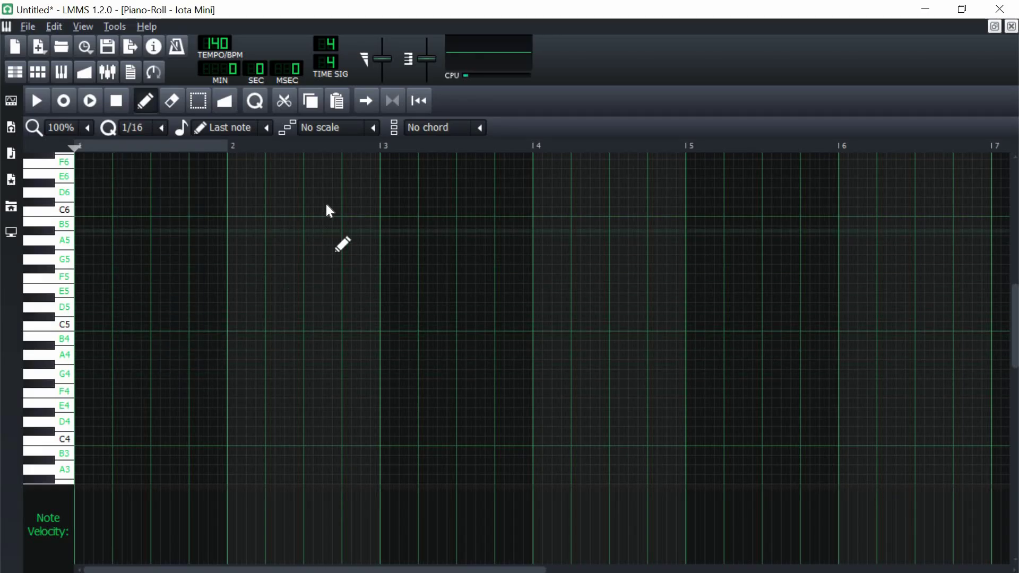
{"action": "scroll", "coordinate": [75, 129], "scroll_direction": "down", "scroll_amount": 1}
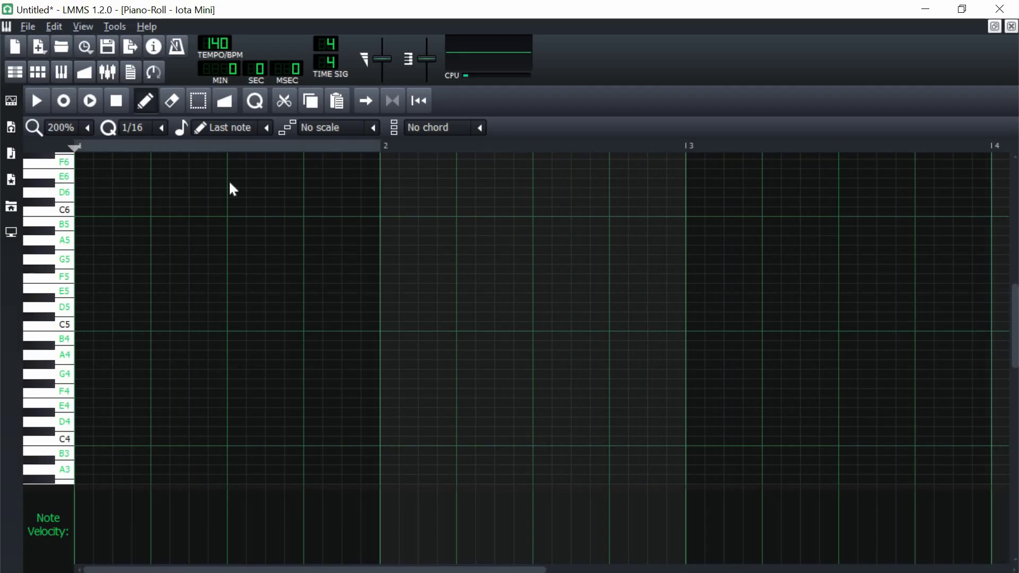
{"action": "left_click", "coordinate": [86, 128]}
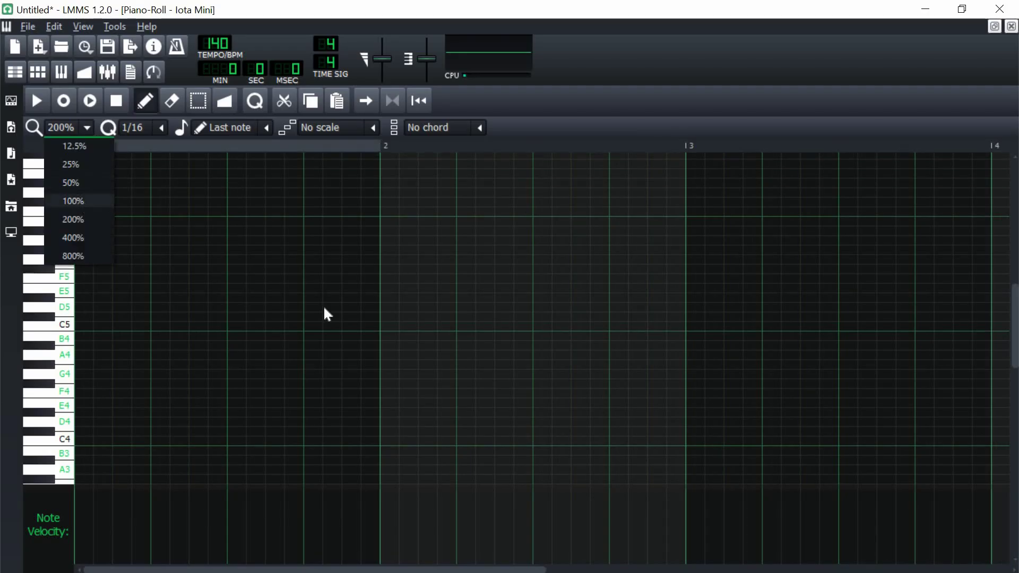
{"action": "key", "text": "Return"}
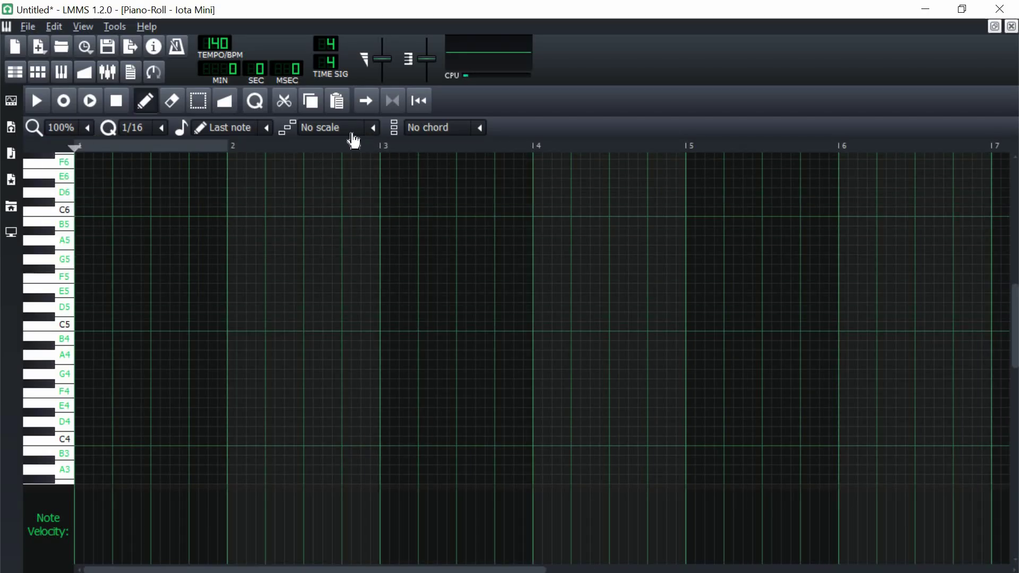
Step: Set the scale to Major and mark the current scale from the G4 key
{"action": "left_click", "coordinate": [370, 133]}
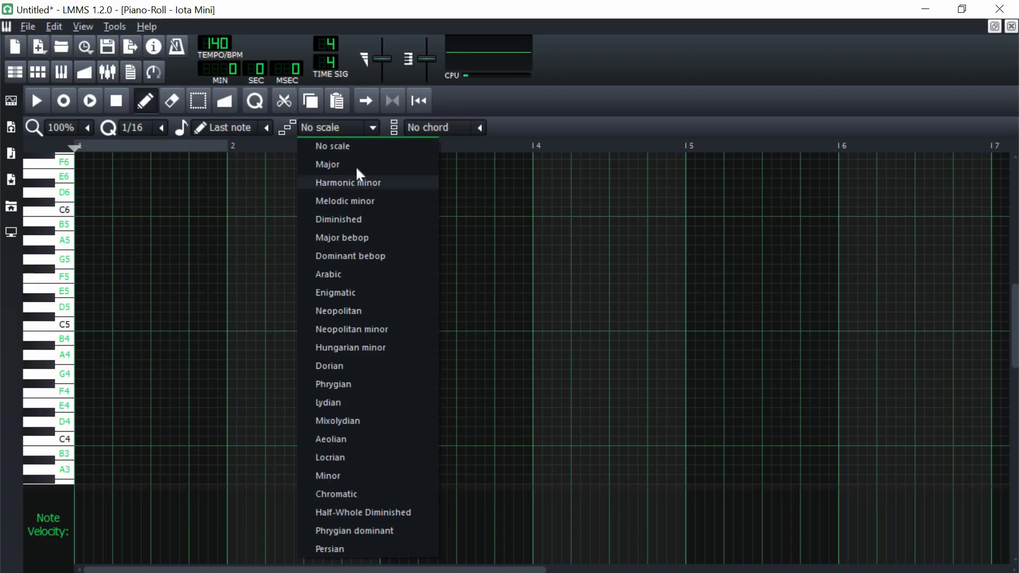
{"action": "key", "text": "Return"}
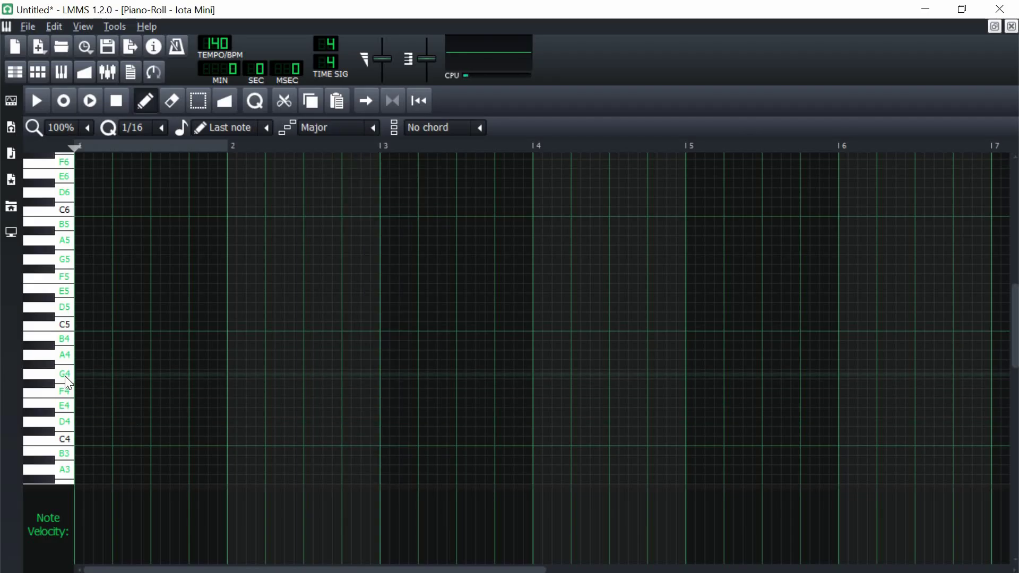
{"action": "right_click", "coordinate": [65, 376]}
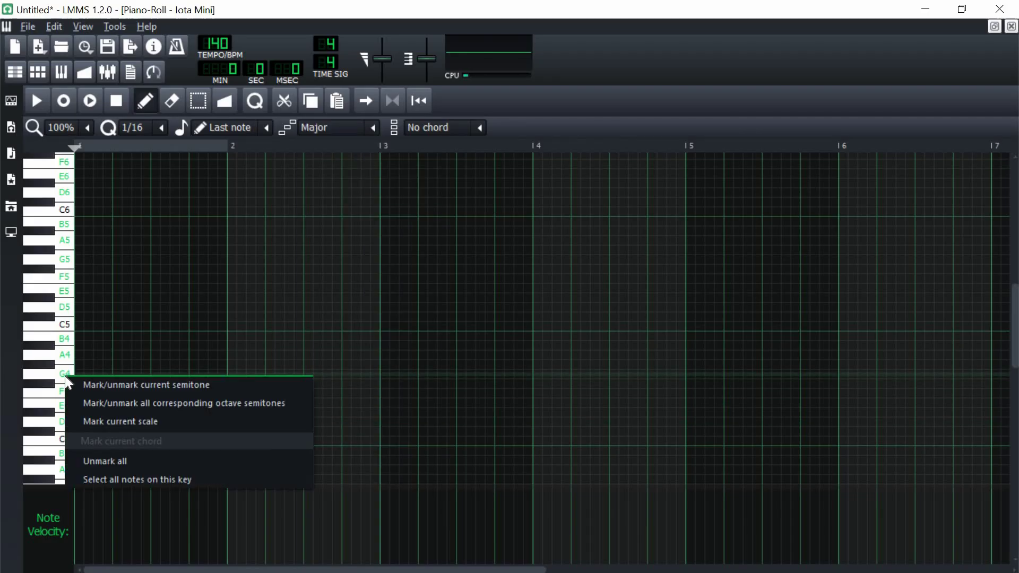
{"action": "left_click", "coordinate": [123, 422]}
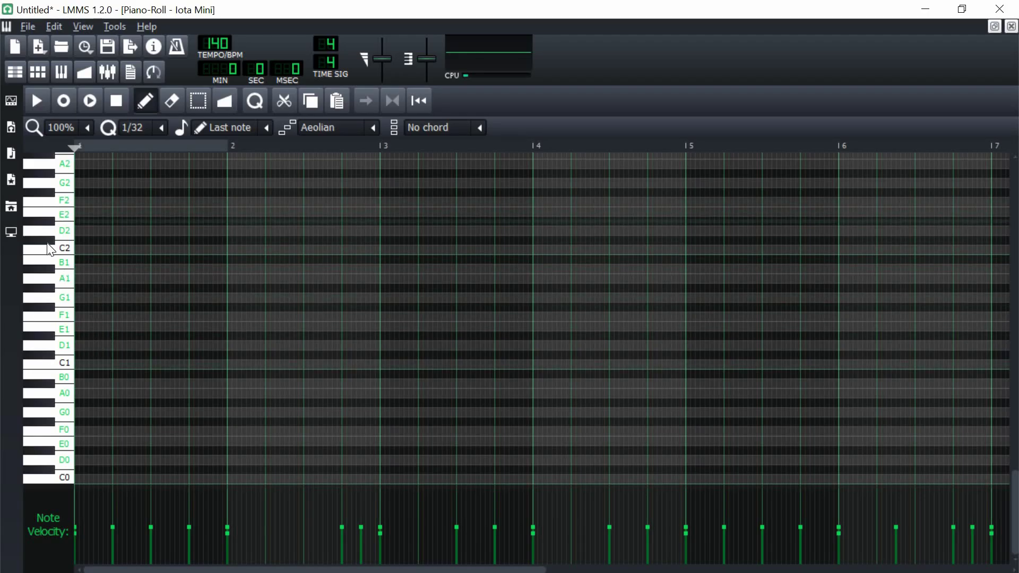
Step: Check the Enable note labels in piano roll option in the general settings and accept the settings
{"action": "left_click", "coordinate": [53, 27]}
{"action": "left_click", "coordinate": [78, 85]}
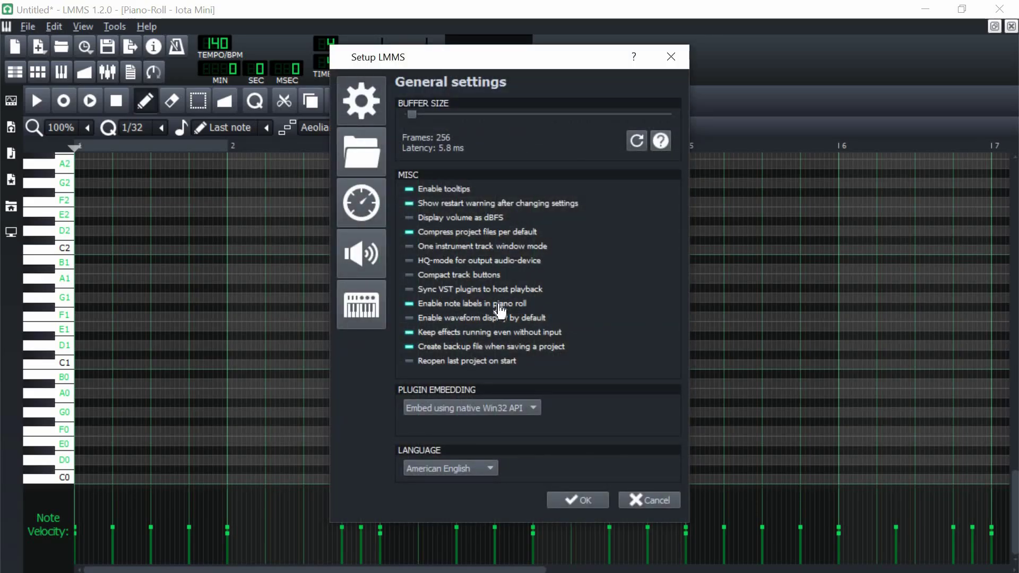
{"action": "left_click", "coordinate": [581, 502]}
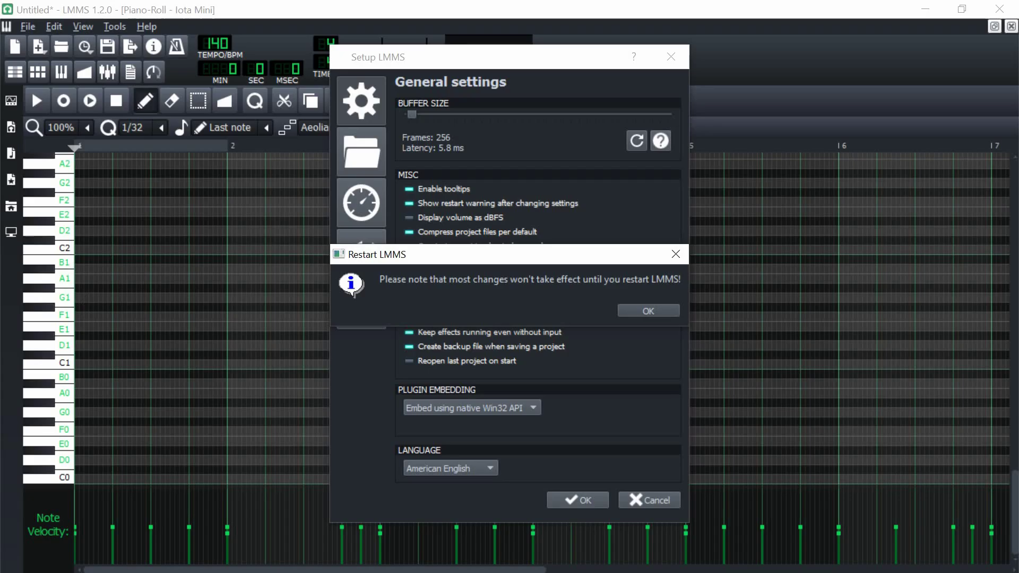
{"action": "left_click", "coordinate": [679, 313]}
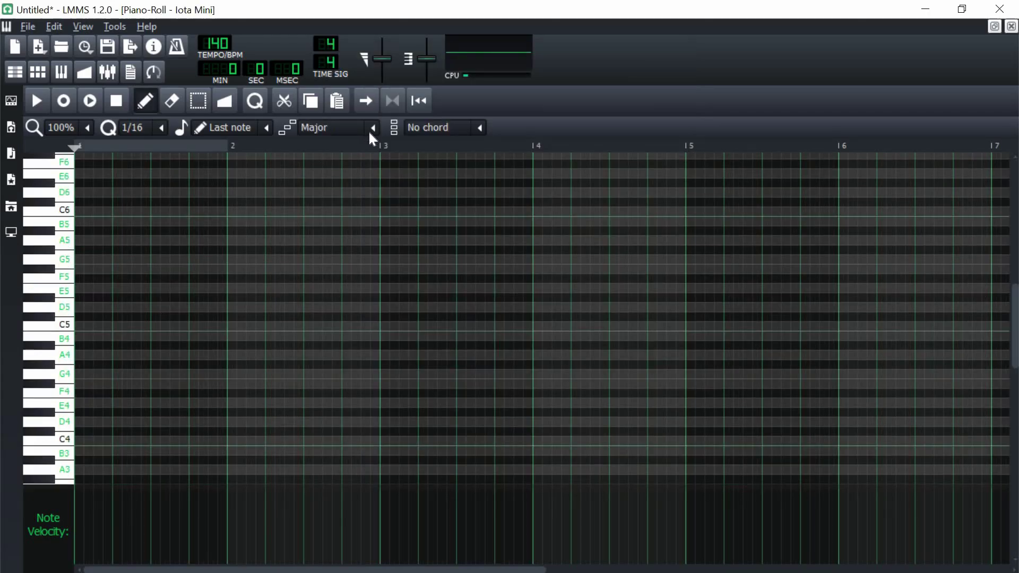
Step: Set the scale to Aeolian and mark the current scale from the E4 key
{"action": "left_click", "coordinate": [372, 130]}
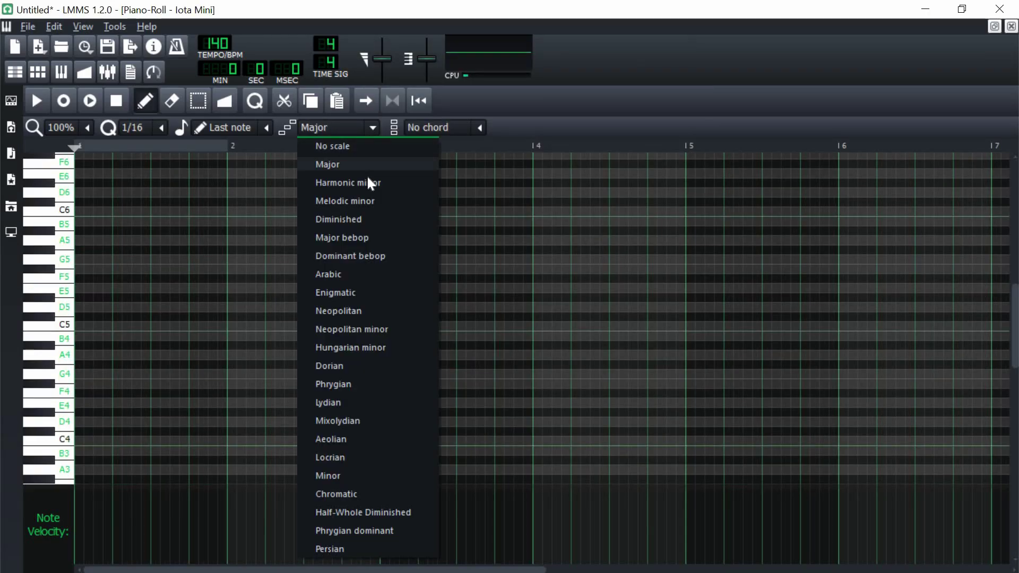
{"action": "left_click", "coordinate": [335, 439]}
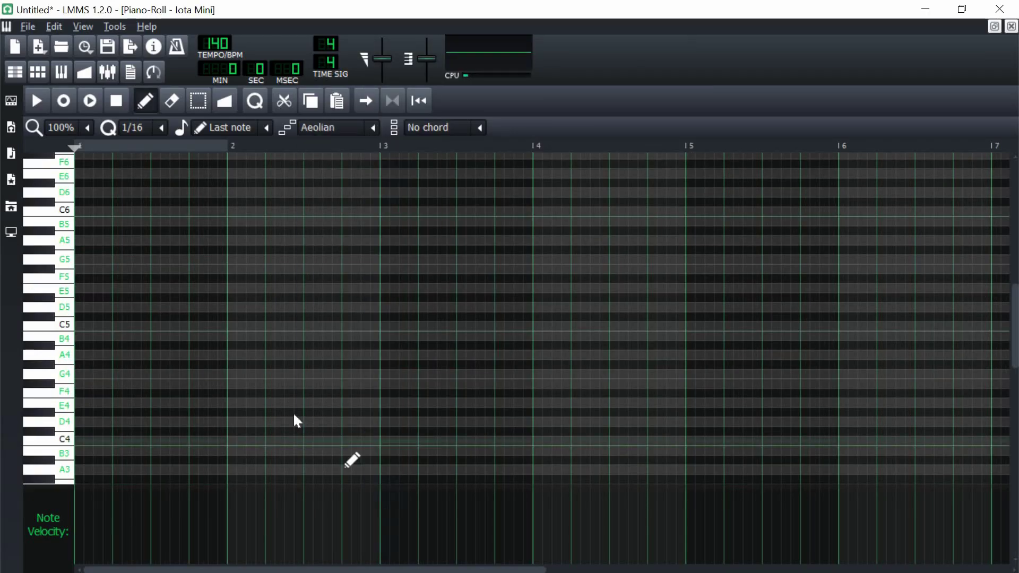
{"action": "scroll", "coordinate": [294, 414], "scroll_direction": "down", "scroll_amount": 2}
{"action": "right_click", "coordinate": [65, 368]}
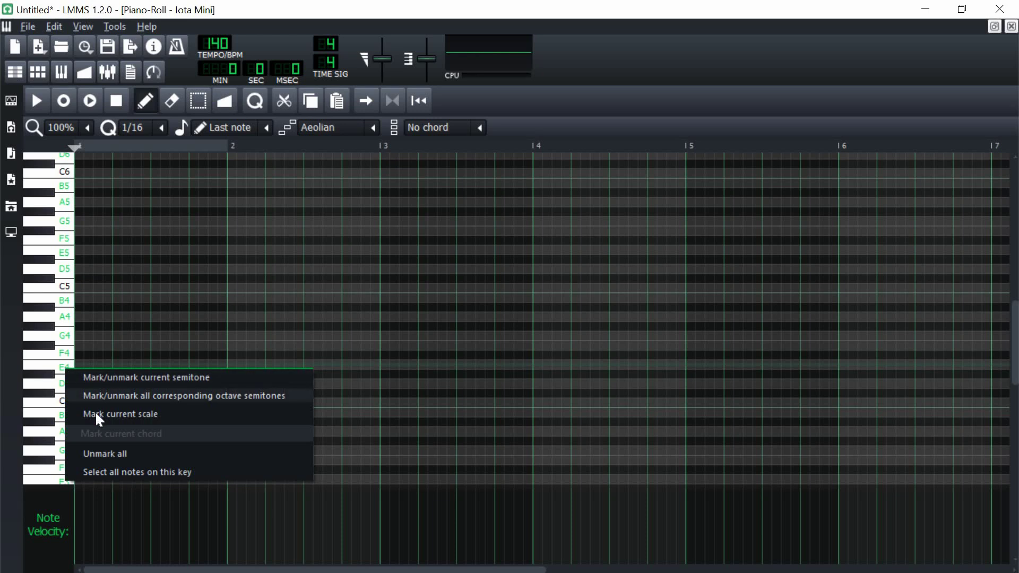
{"action": "left_click", "coordinate": [97, 413]}
{"action": "right_click", "coordinate": [59, 367]}
{"action": "left_click", "coordinate": [100, 413]}
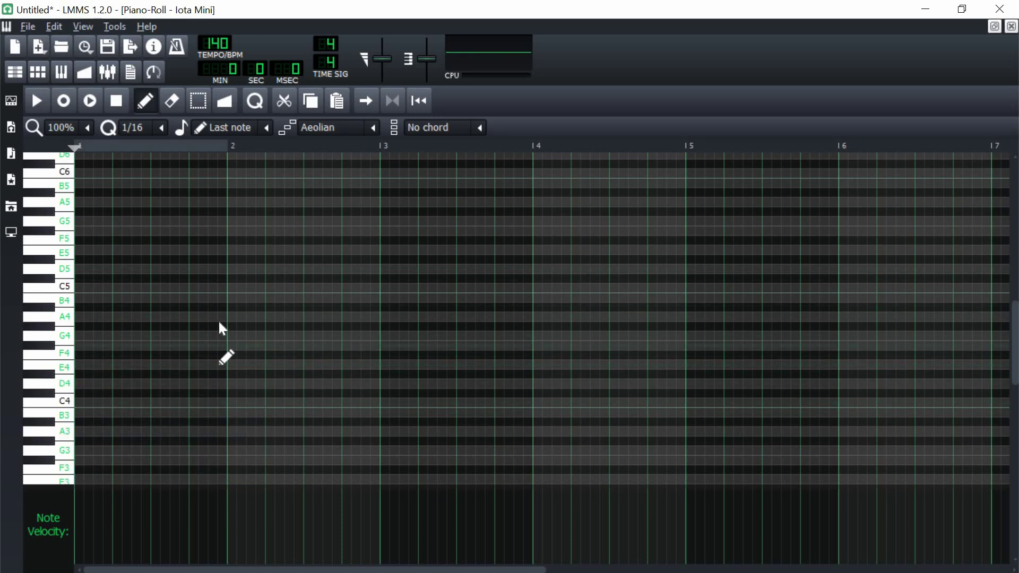
Step: Place an E4, G4 and B4 chord at the start of bar 1 and lengthen its notes to 14 sixteenths
{"action": "left_click", "coordinate": [79, 363]}
{"action": "left_click", "coordinate": [80, 335]}
{"action": "left_click", "coordinate": [80, 298]}
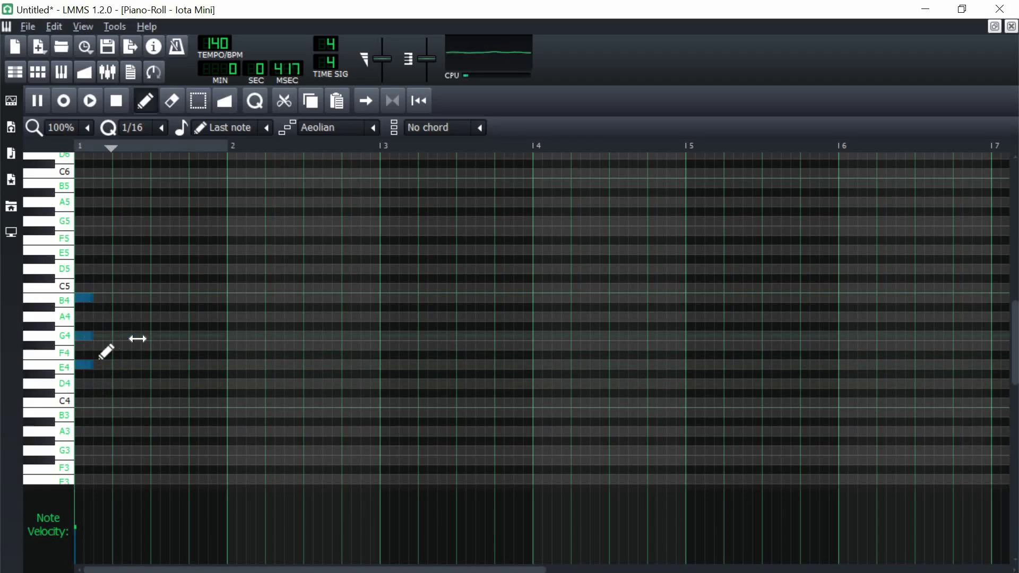
{"action": "left_click_drag", "start_coordinate": [93, 336], "coordinate": [208, 339]}
Step: Add an F#4, A4 and C5 chord at bar 2 and an A4, C5 and E5 chord at bar 3, and preview them
{"action": "left_click", "coordinate": [230, 288]}
{"action": "left_click", "coordinate": [231, 317]}
{"action": "left_click", "coordinate": [231, 345]}
{"action": "left_click", "coordinate": [381, 255]}
{"action": "left_click", "coordinate": [384, 288]}
{"action": "left_click", "coordinate": [383, 317]}
{"action": "key", "text": "space"}
{"action": "key", "text": "space"}
Step: Build a G4, B4 and E5 chord at the start of bar 4 and preview it
{"action": "left_click", "coordinate": [537, 269]}
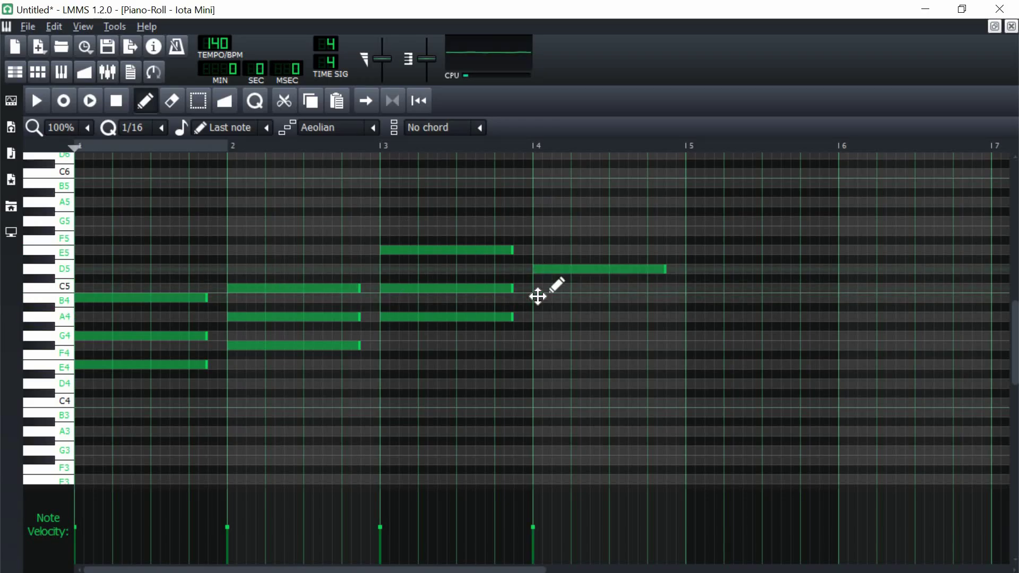
{"action": "left_click_drag", "start_coordinate": [537, 269], "coordinate": [536, 298]}
{"action": "left_click", "coordinate": [538, 336]}
{"action": "left_click", "coordinate": [540, 364]}
{"action": "key", "text": "space"}
Step: Add quarter-length notes B5 on beat 3 and F#5 on beat 4 of bar 4, and play back the progression
{"action": "left_click_drag", "start_coordinate": [611, 278], "coordinate": [611, 184]}
{"action": "left_click", "coordinate": [651, 231]}
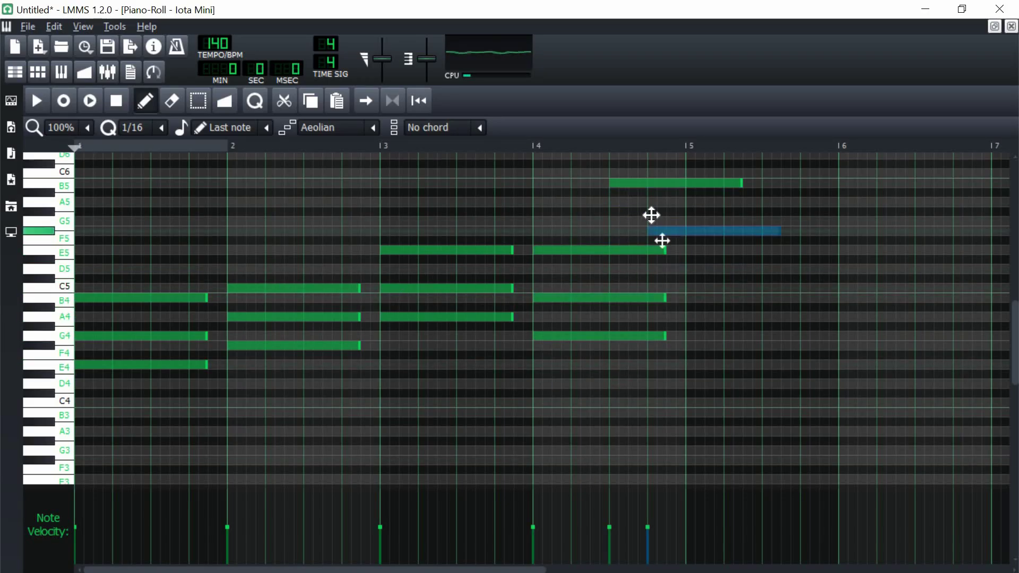
{"action": "left_click_drag", "start_coordinate": [796, 169], "coordinate": [603, 239]}
{"action": "left_click_drag", "start_coordinate": [781, 231], "coordinate": [685, 230]}
{"action": "key", "text": "space"}
{"action": "key", "text": "space"}
{"action": "scroll", "coordinate": [542, 320], "scroll_direction": "up", "scroll_amount": 2}
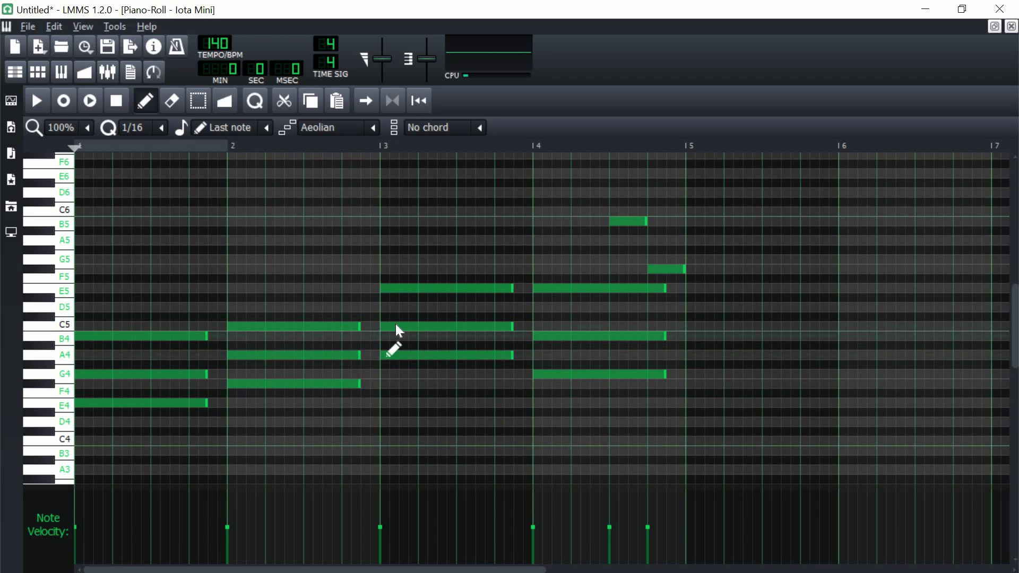
{"action": "scroll", "coordinate": [414, 325], "scroll_direction": "down", "scroll_amount": 2}
{"action": "key", "text": "space"}
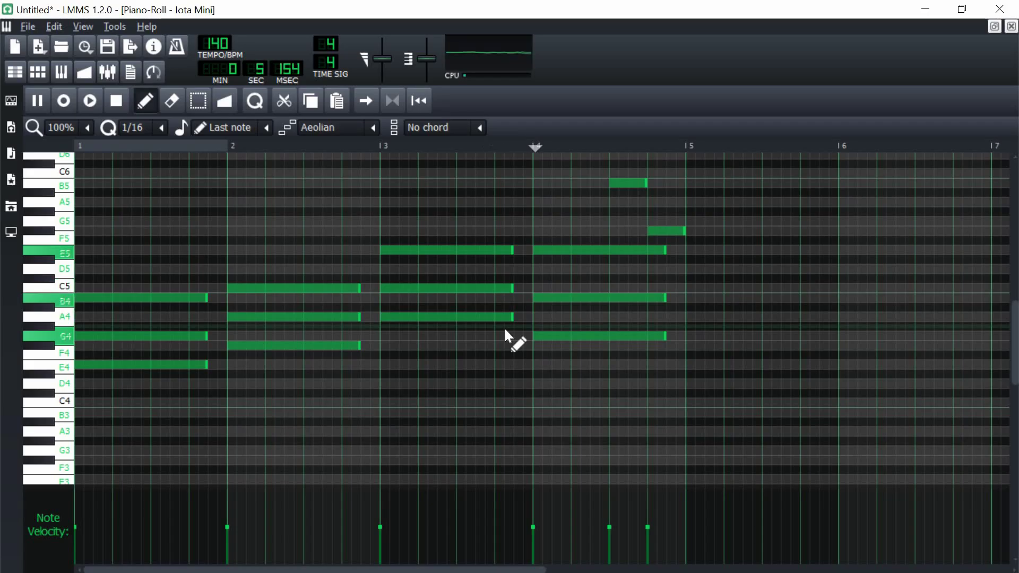
{"action": "key", "text": "space"}
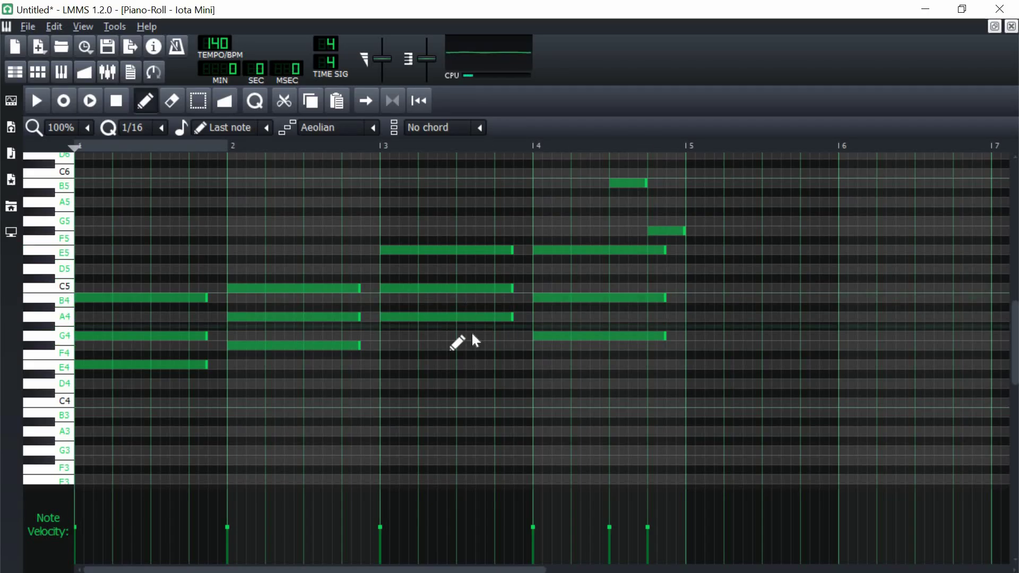
Step: Copy the lowest note of each chord in bars 1 to 4 down one octave as a bass line
{"action": "left_click", "coordinate": [140, 364], "text": "shift"}
{"action": "left_click", "coordinate": [294, 345], "text": "shift"}
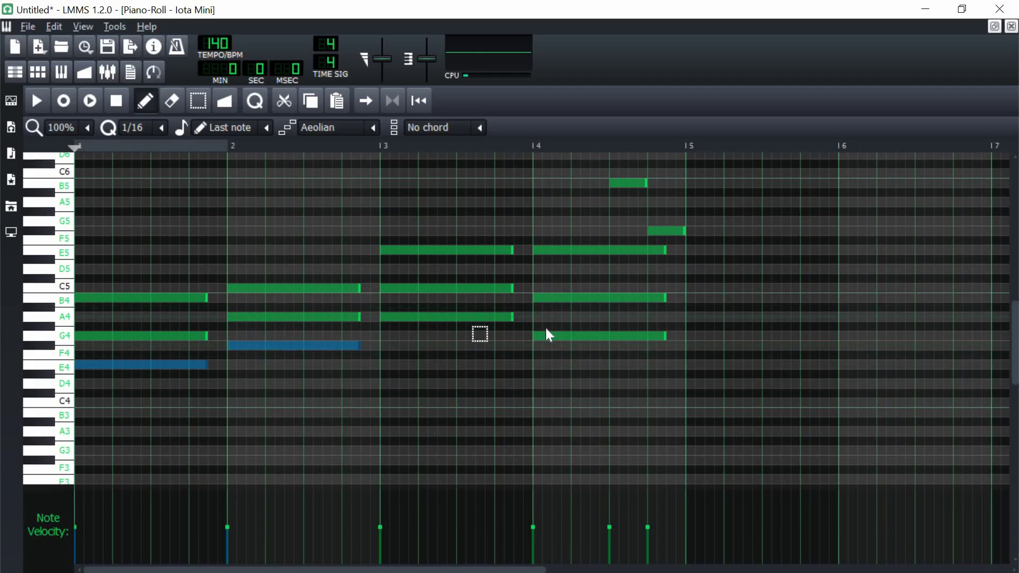
{"action": "left_click", "coordinate": [447, 317], "text": "shift"}
{"action": "left_click", "coordinate": [571, 336], "text": "shift"}
{"action": "mouse_move", "coordinate": [571, 335]}
{"action": "left_mouse_down"}
{"action": "mouse_move", "coordinate": [595, 334]}
{"action": "mouse_move", "coordinate": [571, 335]}
{"action": "left_mouse_up"}
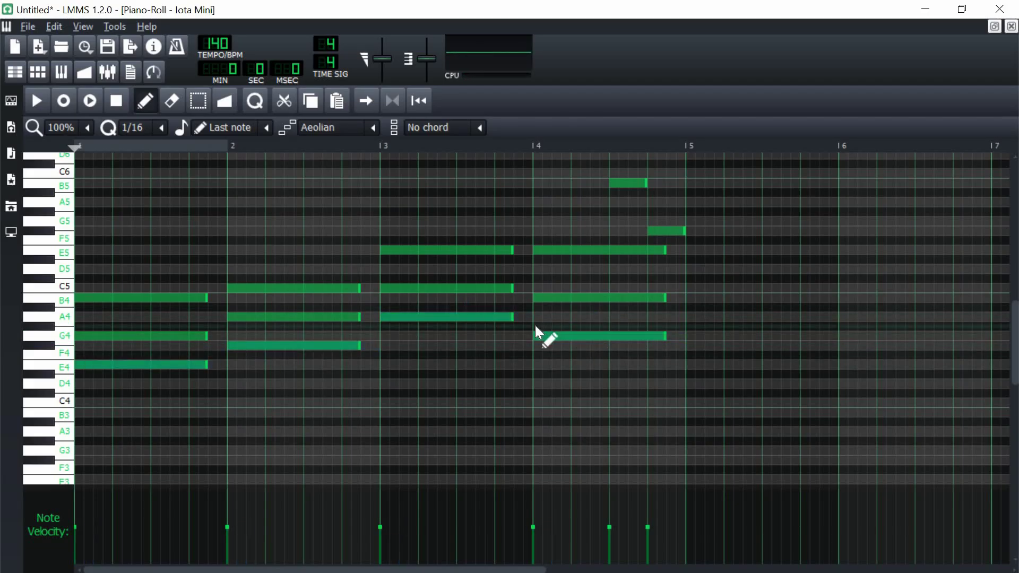
{"action": "key", "text": "ctrl+Down"}
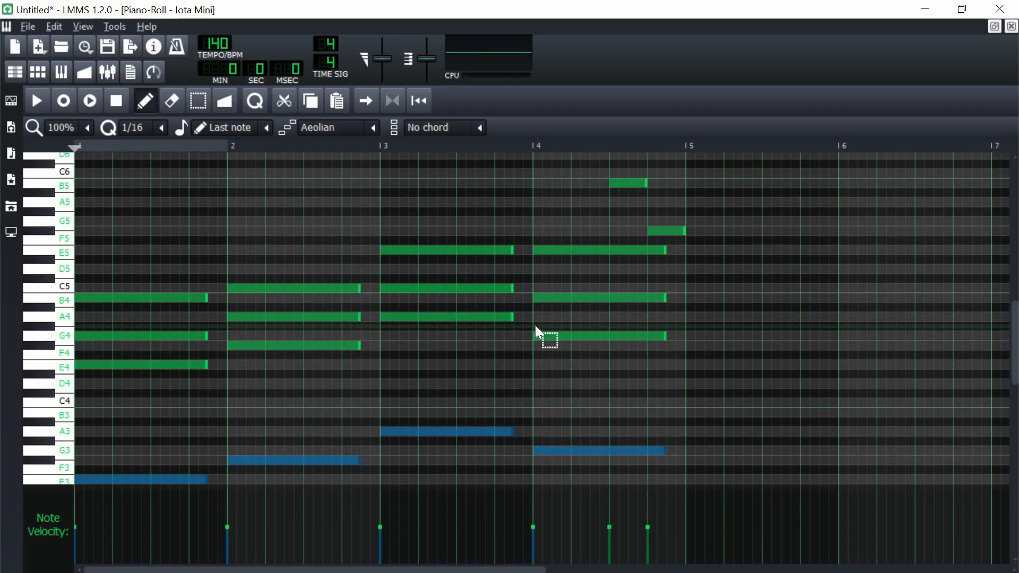
{"action": "scroll", "coordinate": [307, 341], "scroll_direction": "down", "scroll_amount": 1}
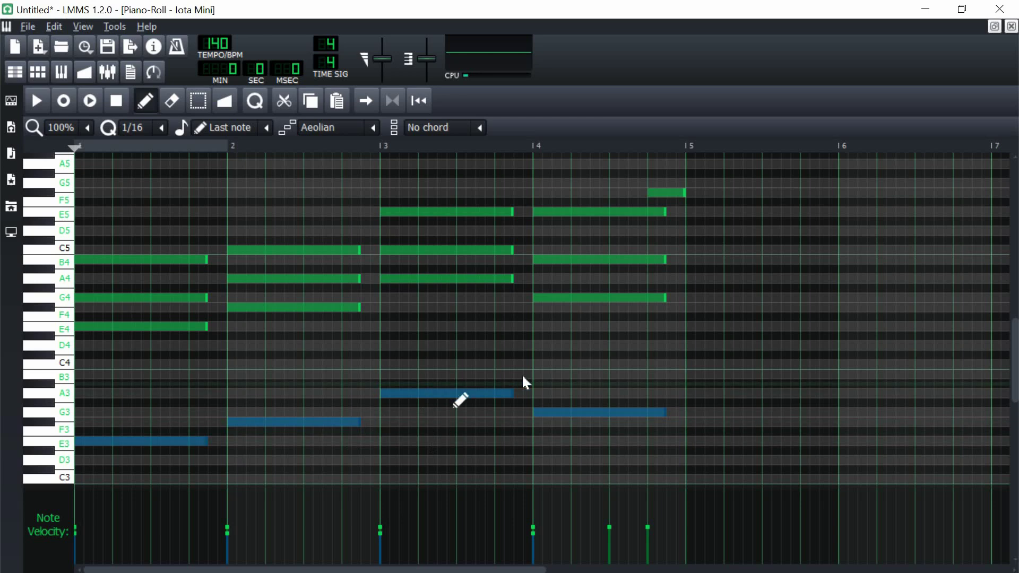
{"action": "key", "text": "Escape"}
Step: Copy all notes of bars 1 to 4 four bars ahead so the progression repeats from bar 5
{"action": "scroll", "coordinate": [707, 297], "scroll_direction": "up", "scroll_amount": 2}
{"action": "scroll", "coordinate": [705, 313], "scroll_direction": "down", "scroll_amount": 1}
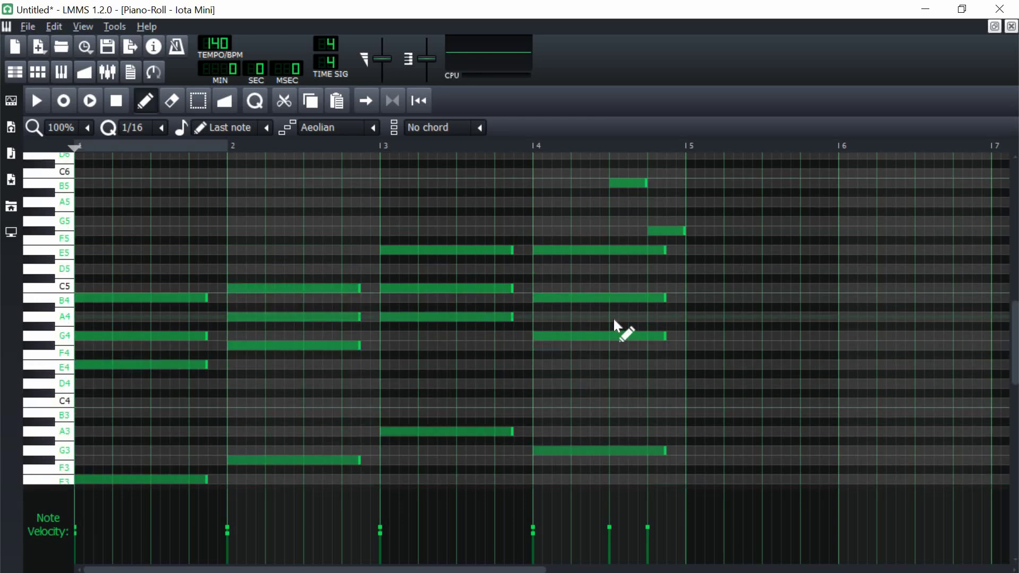
{"action": "key", "text": "ctrl+a"}
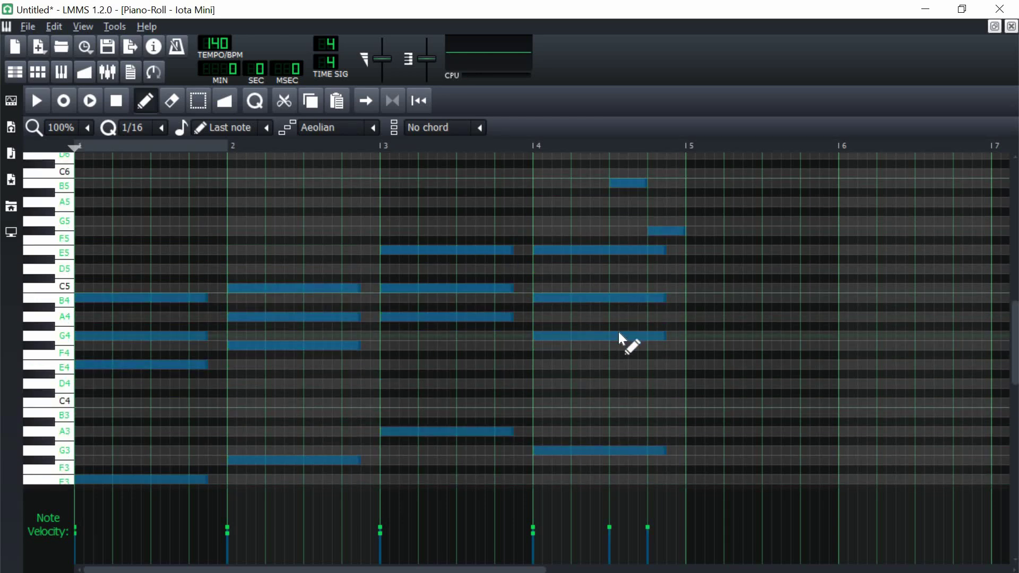
{"action": "left_click_drag", "start_coordinate": [302, 347], "coordinate": [914, 347]}
{"action": "key", "text": "Escape"}
{"action": "scroll", "coordinate": [471, 310], "scroll_direction": "up", "scroll_amount": 2}
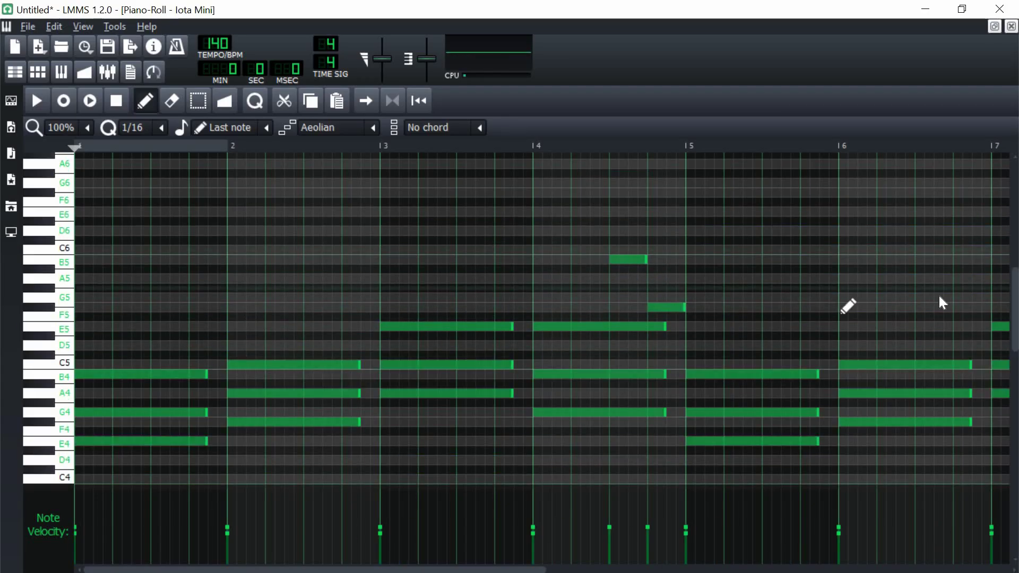
{"action": "left_click_drag", "start_coordinate": [292, 570], "coordinate": [223, 568]}
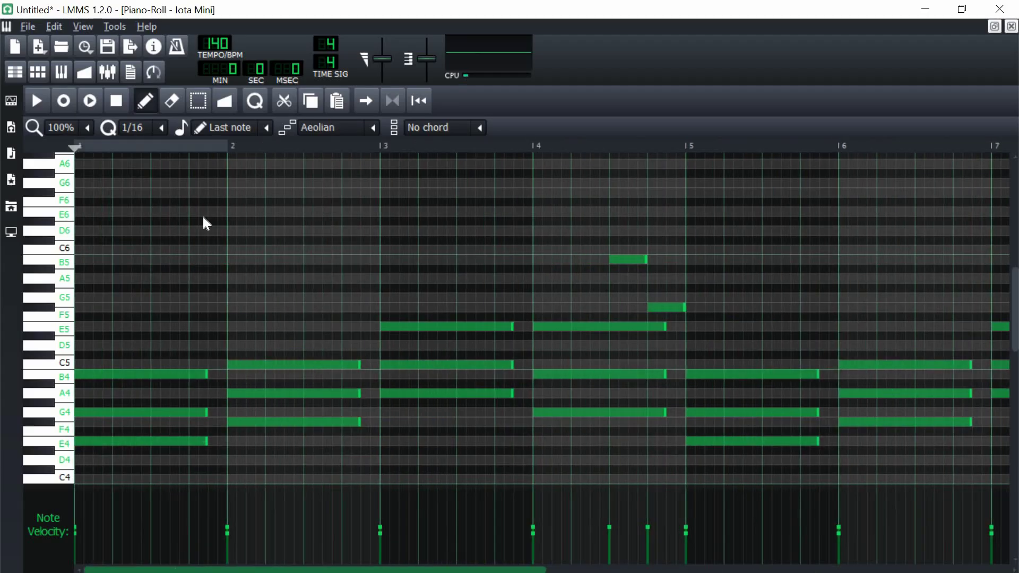
Step: Place melody notes C6, B5 and A5 on beats 2 to 4 of bar 1, and F#5, G5, A5 and B5 from bar 2 into bar 3
{"action": "left_click", "coordinate": [113, 248]}
{"action": "left_click", "coordinate": [154, 257]}
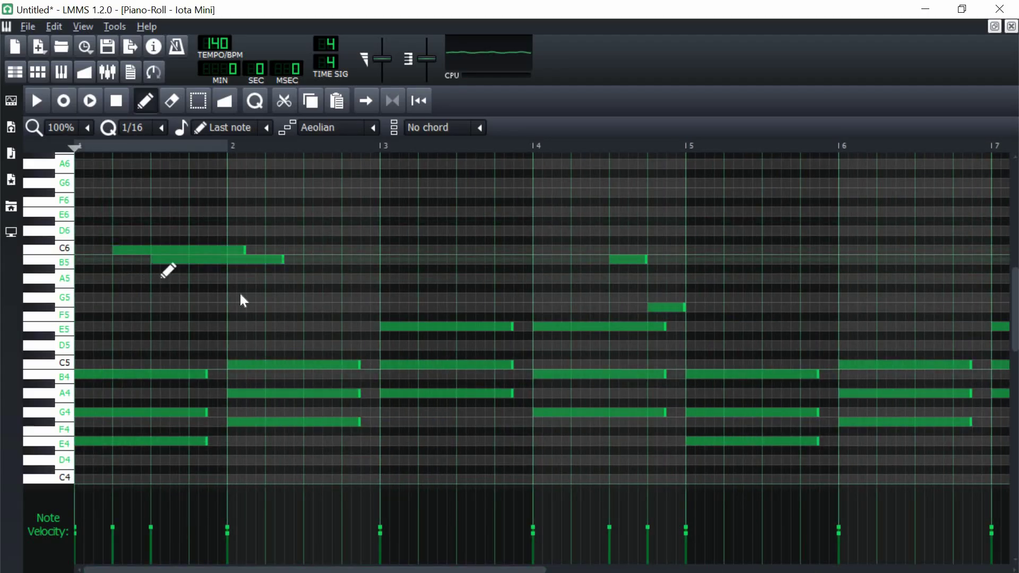
{"action": "key", "text": "space"}
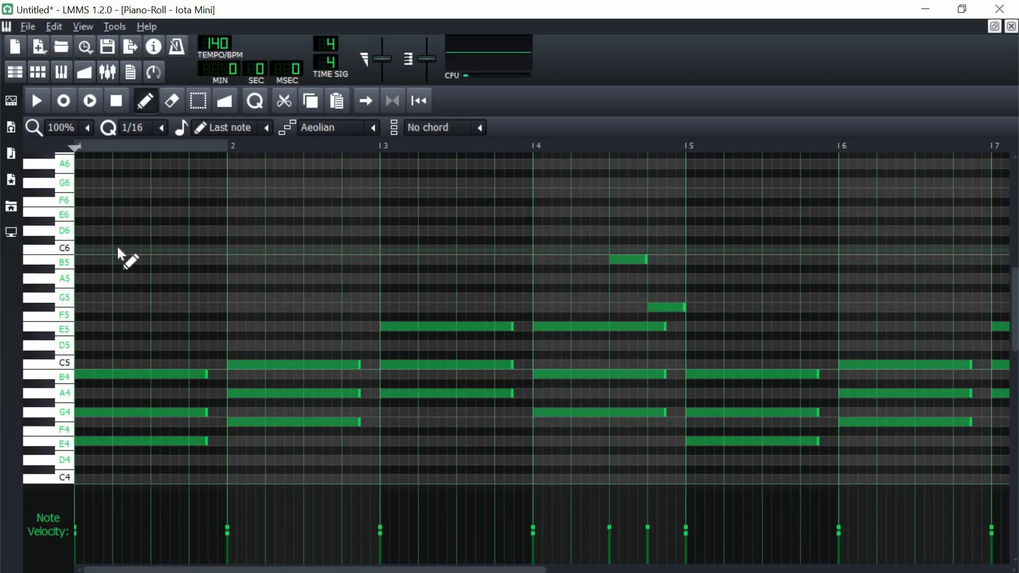
{"action": "left_click_drag", "start_coordinate": [229, 307], "coordinate": [266, 307]}
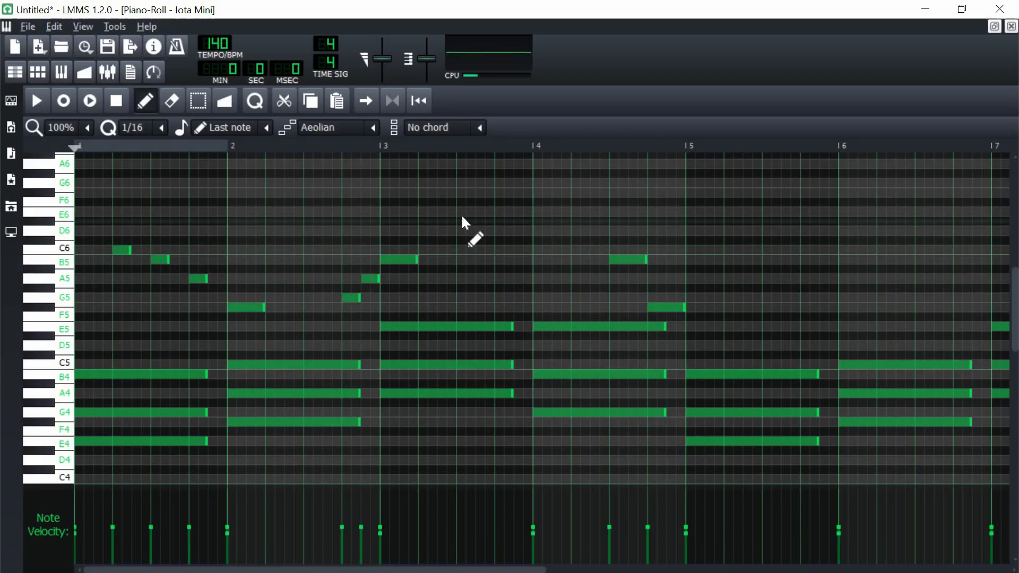
Step: Add E6 and C6 on beats 3 and 4 of bar 3, B5 at bar 4, and lower the beat 3 note of bar 4 to G5
{"action": "left_click", "coordinate": [462, 212]}
{"action": "left_click", "coordinate": [500, 250]}
{"action": "left_click", "coordinate": [538, 259]}
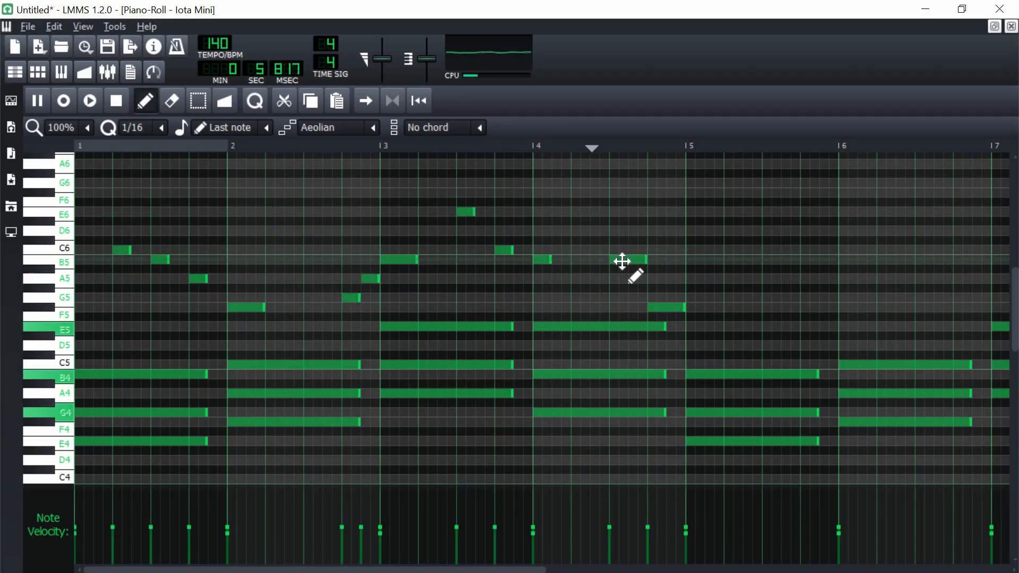
{"action": "left_click_drag", "start_coordinate": [621, 261], "coordinate": [621, 297]}
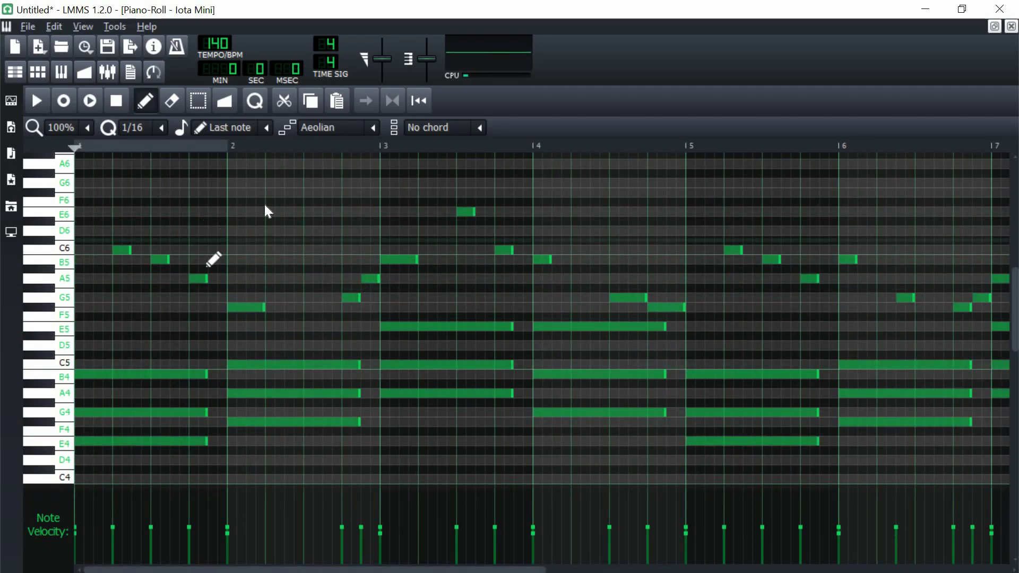
Step: Play back the full chord and melody pattern and follow its notes through to the last bars
{"action": "scroll", "coordinate": [280, 247], "scroll_direction": "down", "scroll_amount": 1}
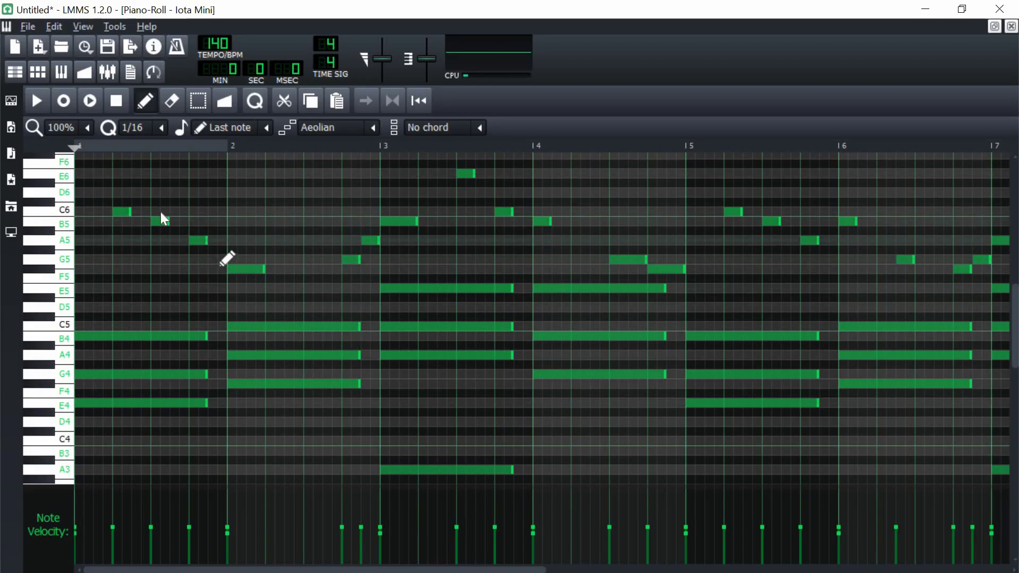
{"action": "left_click", "coordinate": [43, 100]}
{"action": "left_click_drag", "start_coordinate": [294, 571], "coordinate": [313, 570]}
{"action": "scroll", "coordinate": [499, 404], "scroll_direction": "up", "scroll_amount": 2}
{"action": "left_click_drag", "start_coordinate": [439, 569], "coordinate": [474, 568]}
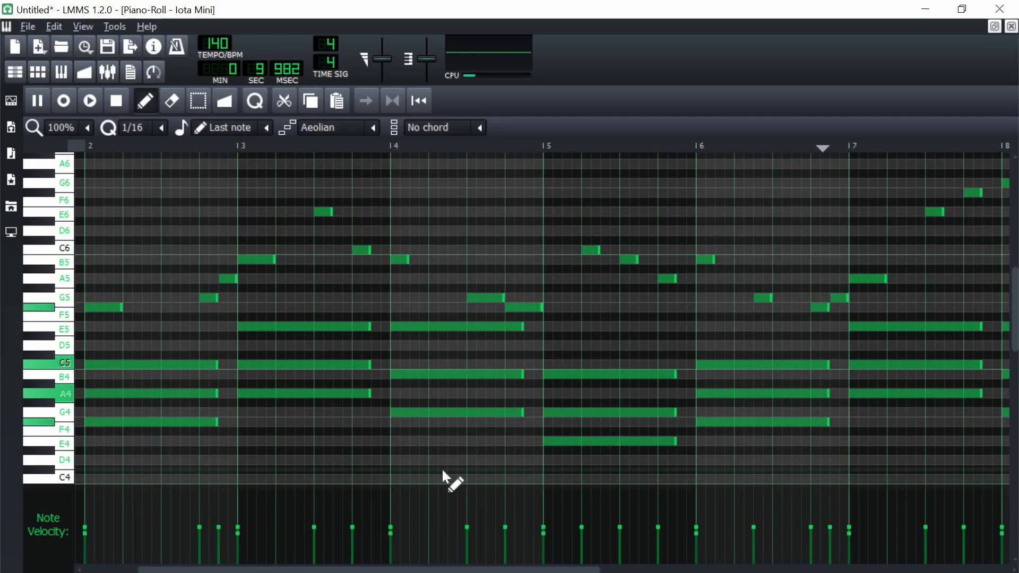
{"action": "left_click_drag", "start_coordinate": [484, 572], "coordinate": [425, 478]}
{"action": "key", "text": "space"}
Step: Transpose all notes of the pattern down two semitones
{"action": "scroll", "coordinate": [199, 330], "scroll_direction": "down", "scroll_amount": 3}
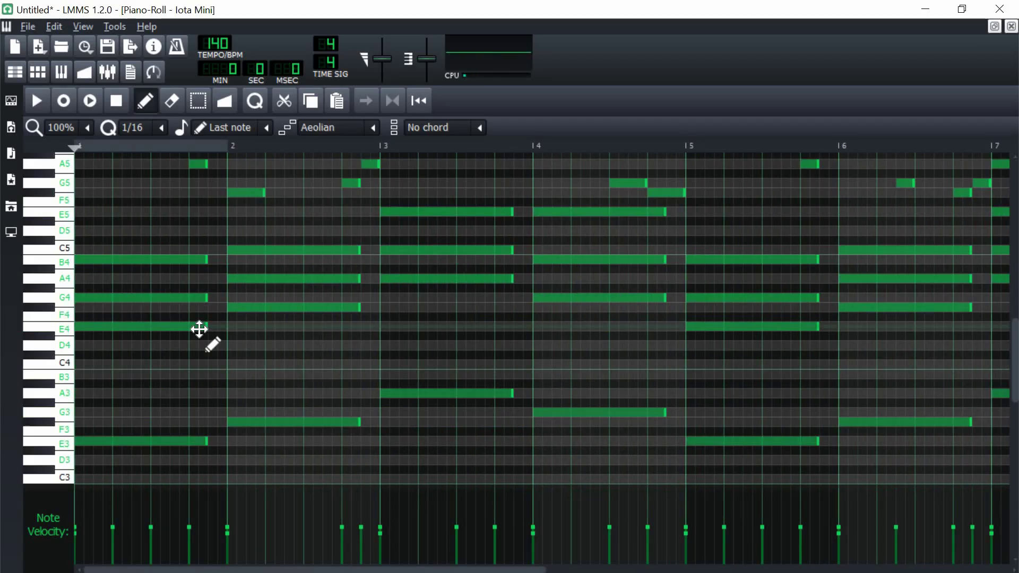
{"action": "scroll", "coordinate": [199, 330], "scroll_direction": "down", "scroll_amount": 1}
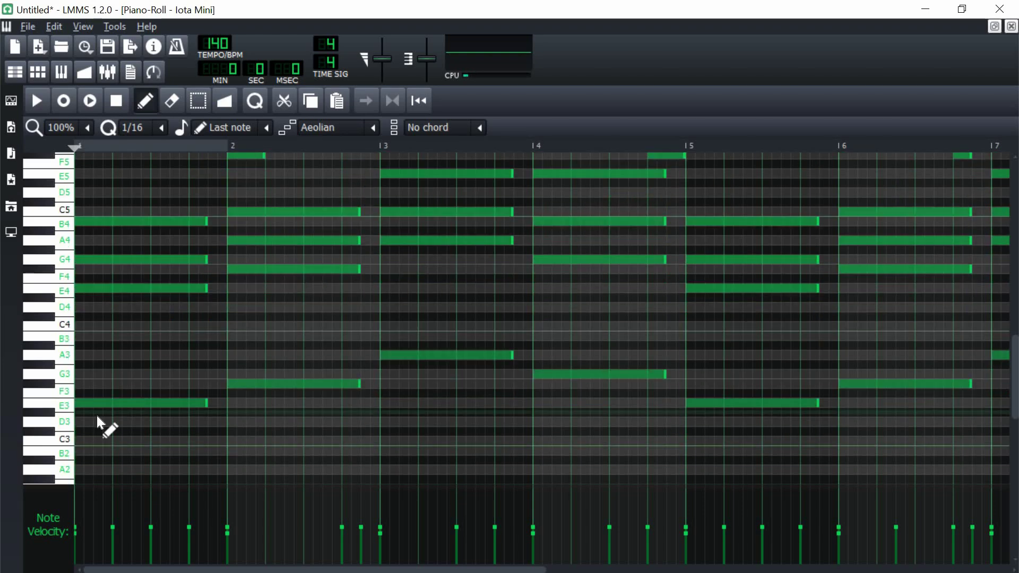
{"action": "key", "text": "shift+Down"}
{"action": "key", "text": "shift+Down"}
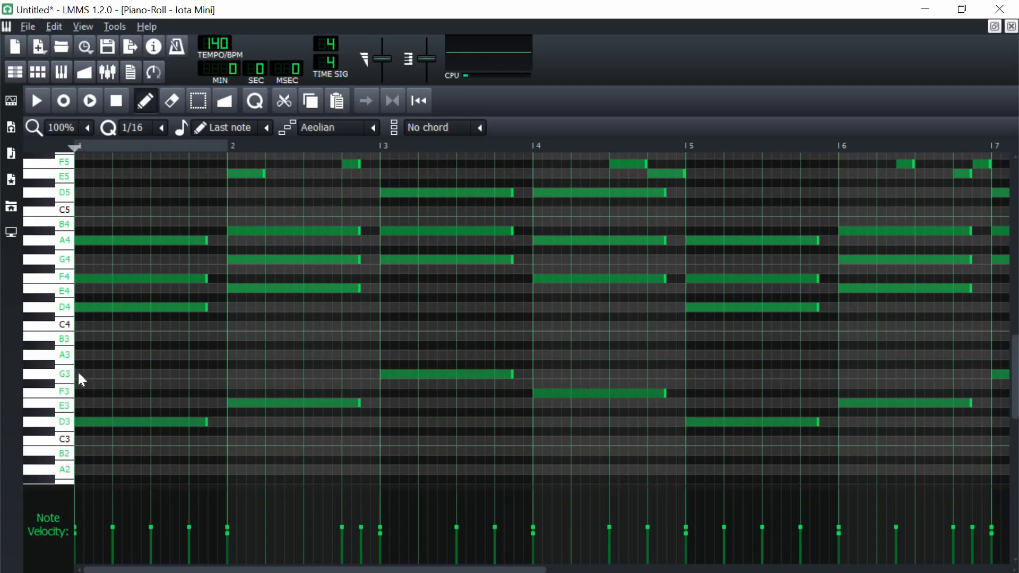
Step: Play back the transposed pattern through bar 4 and check its melody and bass notes
{"action": "scroll", "coordinate": [249, 287], "scroll_direction": "up", "scroll_amount": 1}
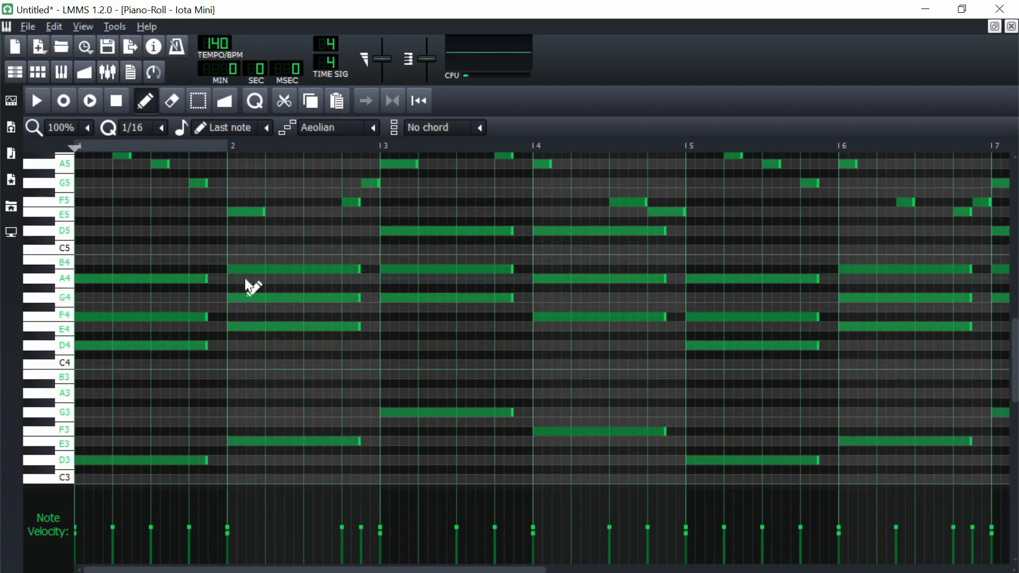
{"action": "scroll", "coordinate": [248, 287], "scroll_direction": "up", "scroll_amount": 1}
{"action": "key", "text": "space"}
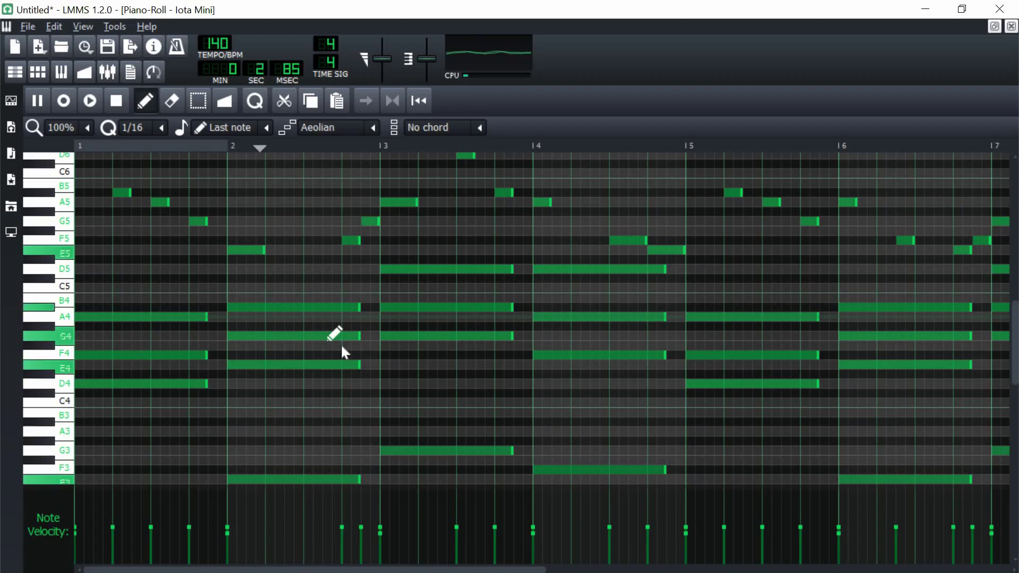
{"action": "scroll", "coordinate": [539, 280], "scroll_direction": "up", "scroll_amount": 1}
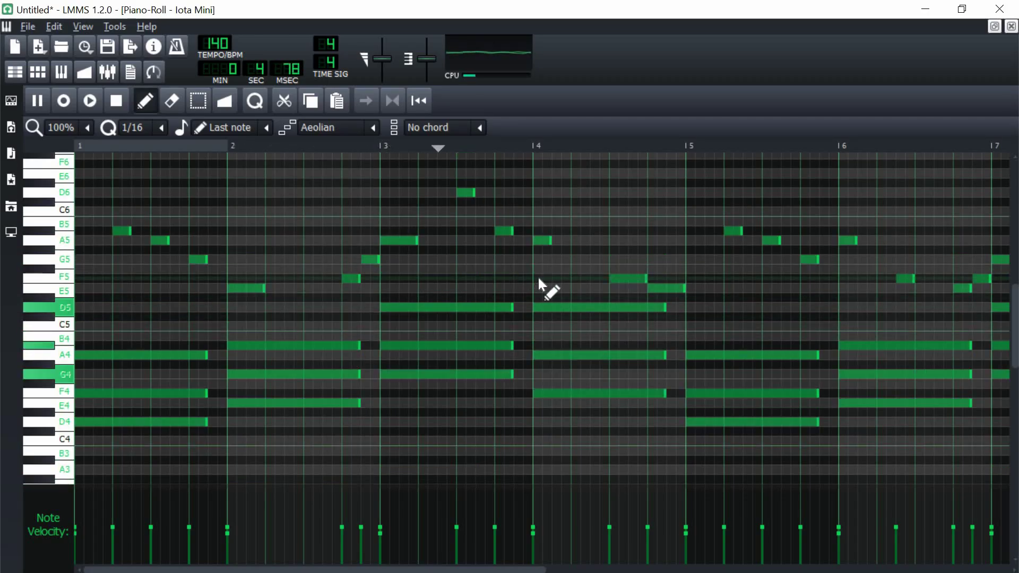
{"action": "scroll", "coordinate": [546, 282], "scroll_direction": "down", "scroll_amount": 2}
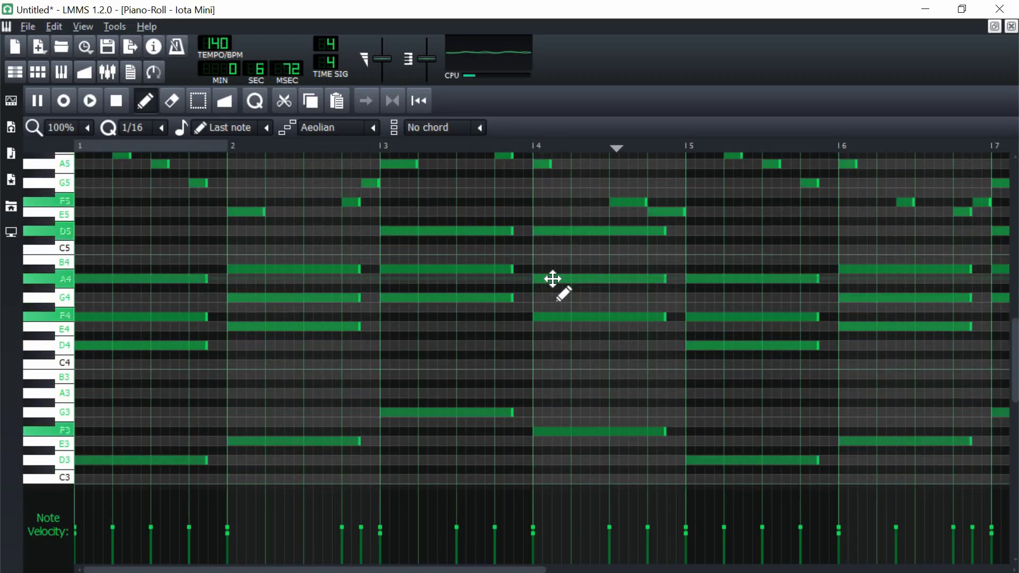
{"action": "key", "text": "space"}
Step: Close the piano roll, reopen the Iota Mini pattern in it, and examine its bass notes
{"action": "left_click", "coordinate": [1012, 26]}
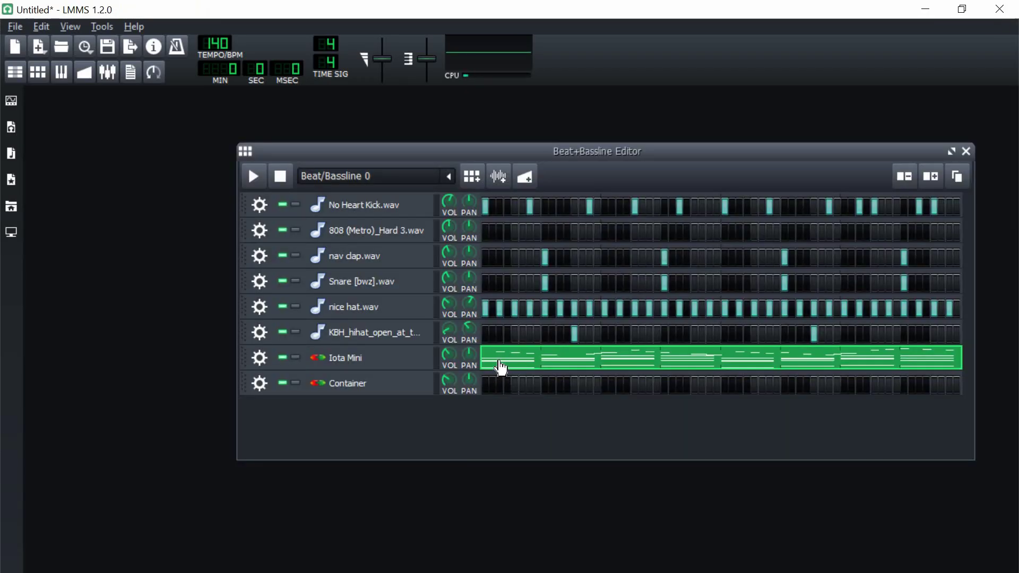
{"action": "right_click", "coordinate": [499, 366]}
{"action": "left_click", "coordinate": [531, 370]}
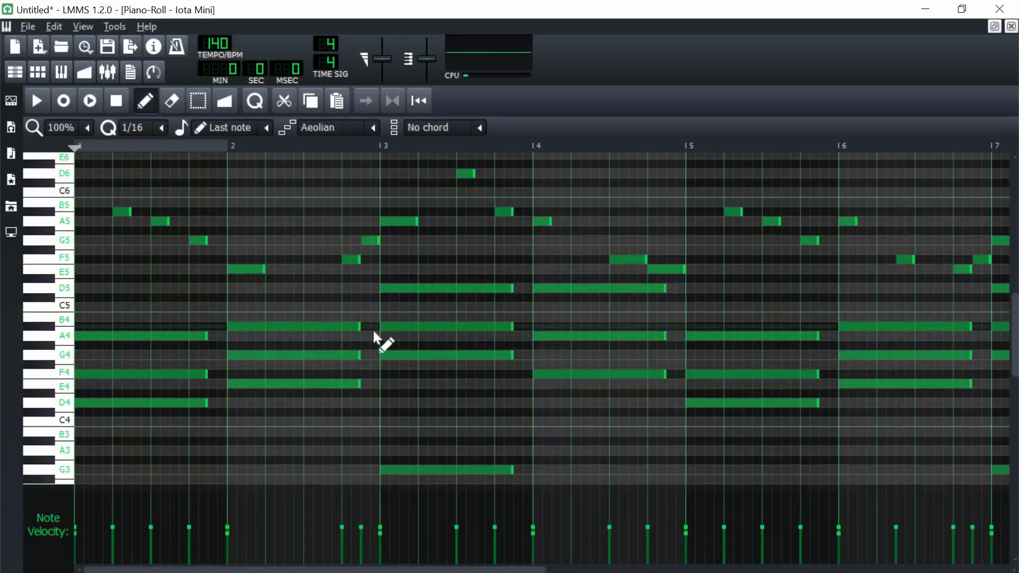
{"action": "scroll", "coordinate": [374, 331], "scroll_direction": "down", "scroll_amount": 4}
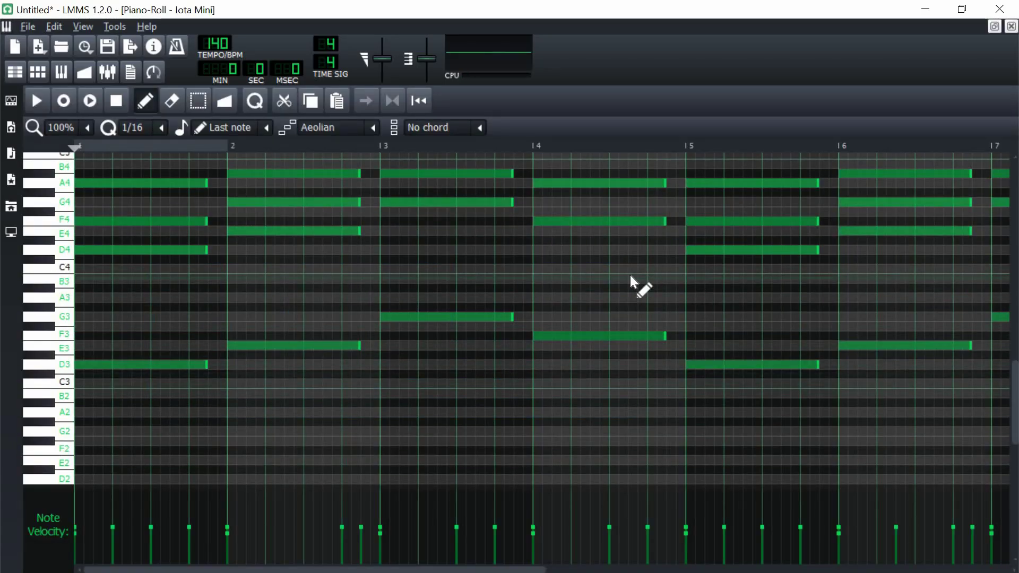
Step: Copy the four low bass notes of bars 1–4 from the Iota Mini pattern into the Container pattern's piano roll
{"action": "left_click_drag", "start_coordinate": [630, 273], "coordinate": [175, 378]}
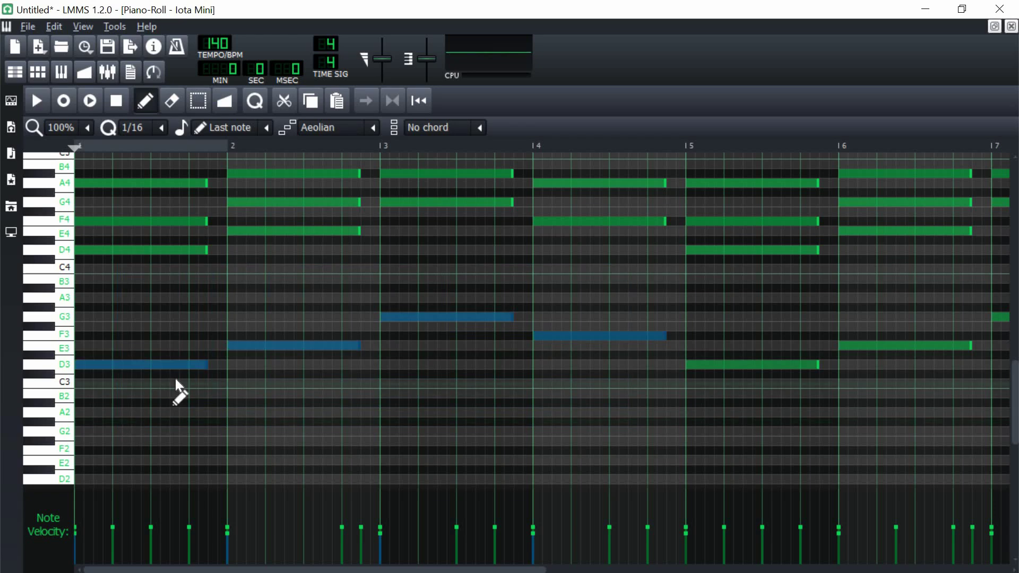
{"action": "left_click", "coordinate": [1012, 26]}
{"action": "right_click", "coordinate": [499, 395]}
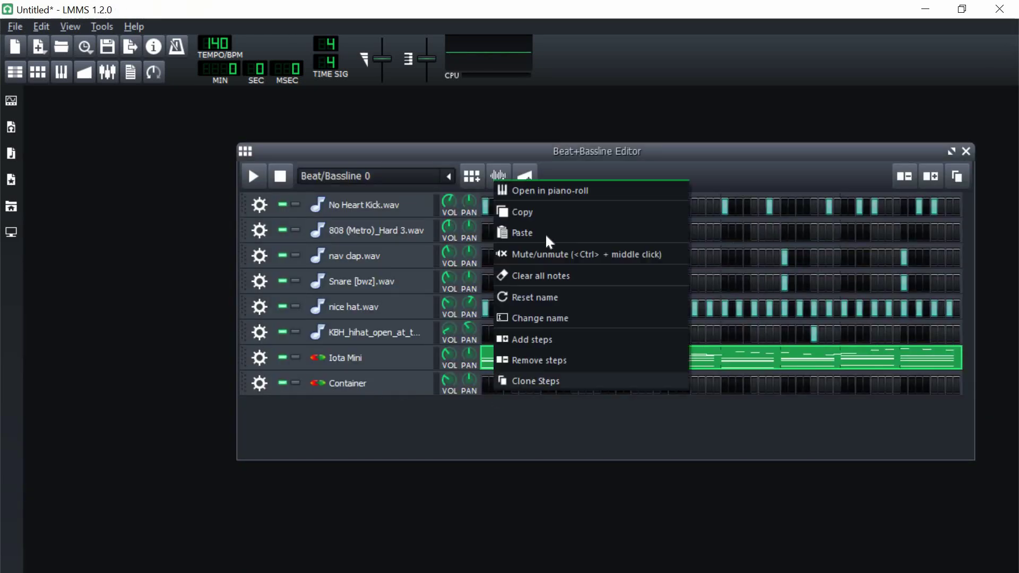
{"action": "left_click", "coordinate": [561, 194]}
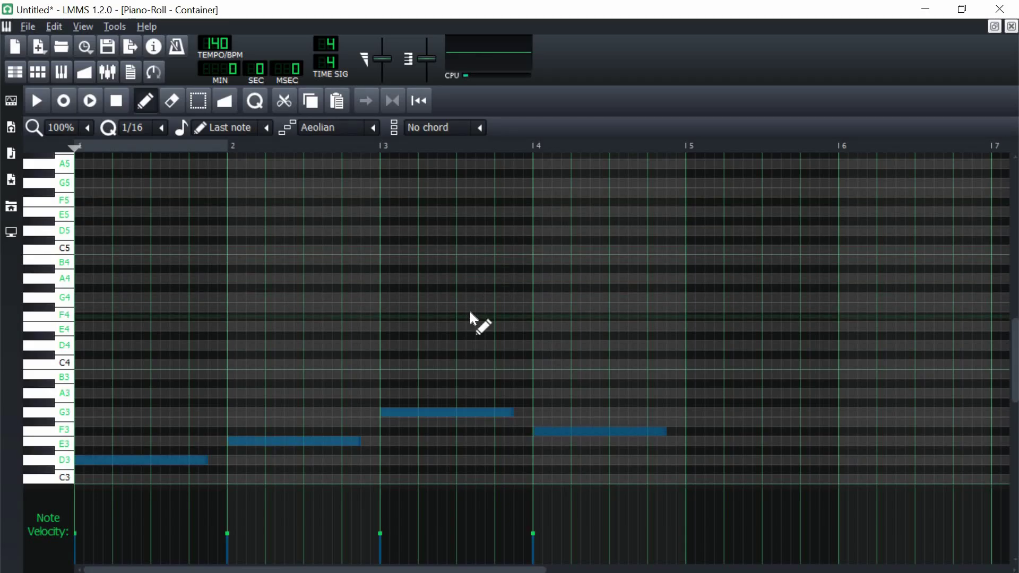
Step: Transpose the pasted notes up two octaves, play them back and deselect them
{"action": "key", "text": "ctrl+Up"}
{"action": "key", "text": "ctrl+Up"}
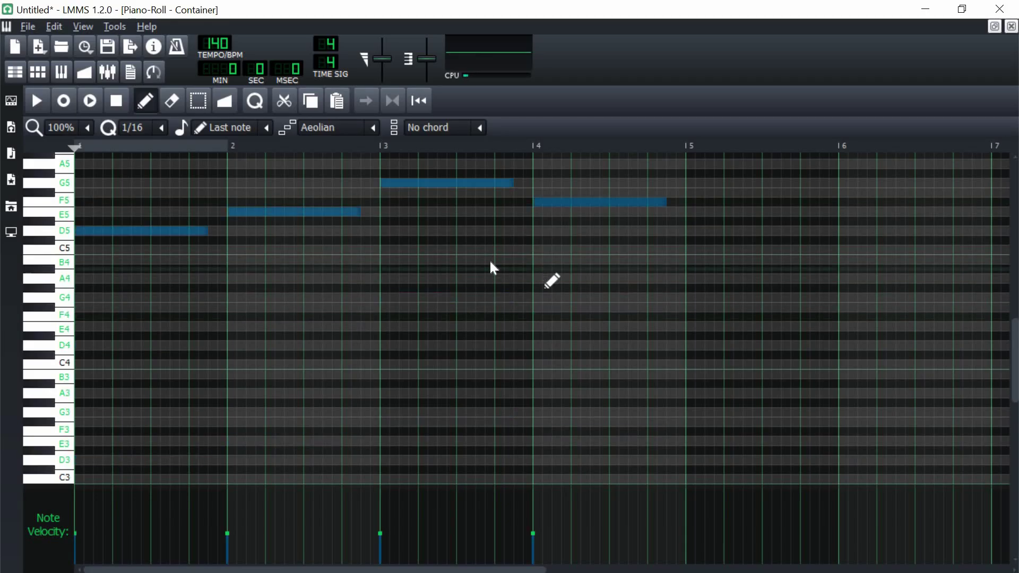
{"action": "key", "text": "space"}
{"action": "scroll", "coordinate": [467, 287], "scroll_direction": "up", "scroll_amount": 1}
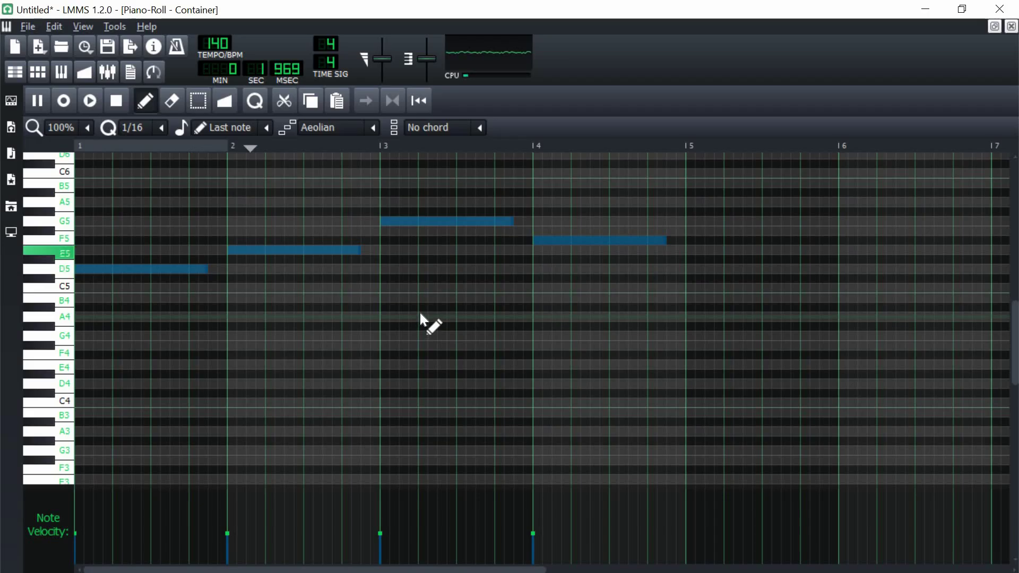
{"action": "key", "text": "space"}
{"action": "scroll", "coordinate": [403, 300], "scroll_direction": "up", "scroll_amount": 1}
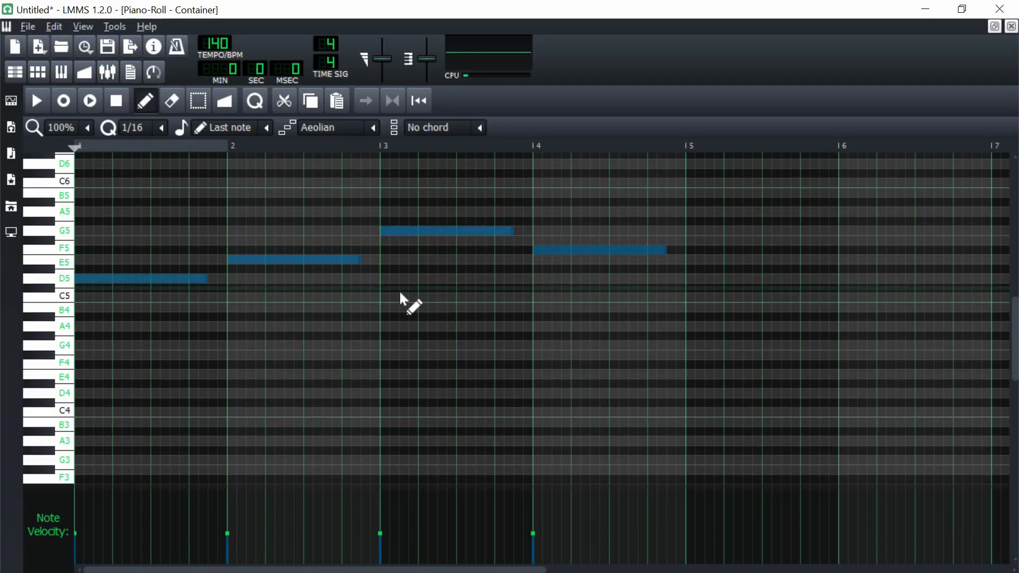
{"action": "key", "text": "Escape"}
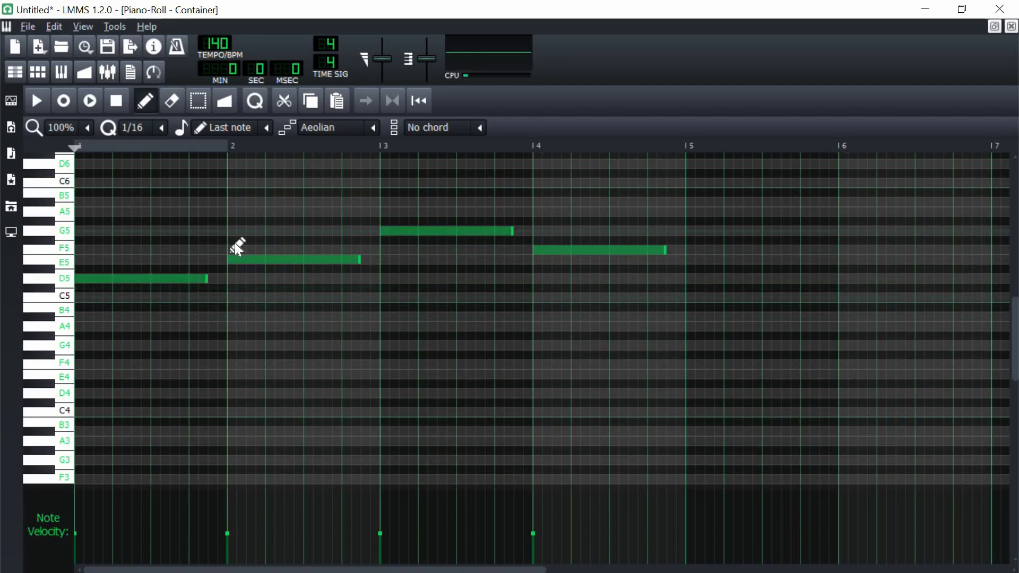
Step: Try a short G5 note at the end of bar 1 and play it back
{"action": "left_click", "coordinate": [210, 231]}
{"action": "key", "text": "space"}
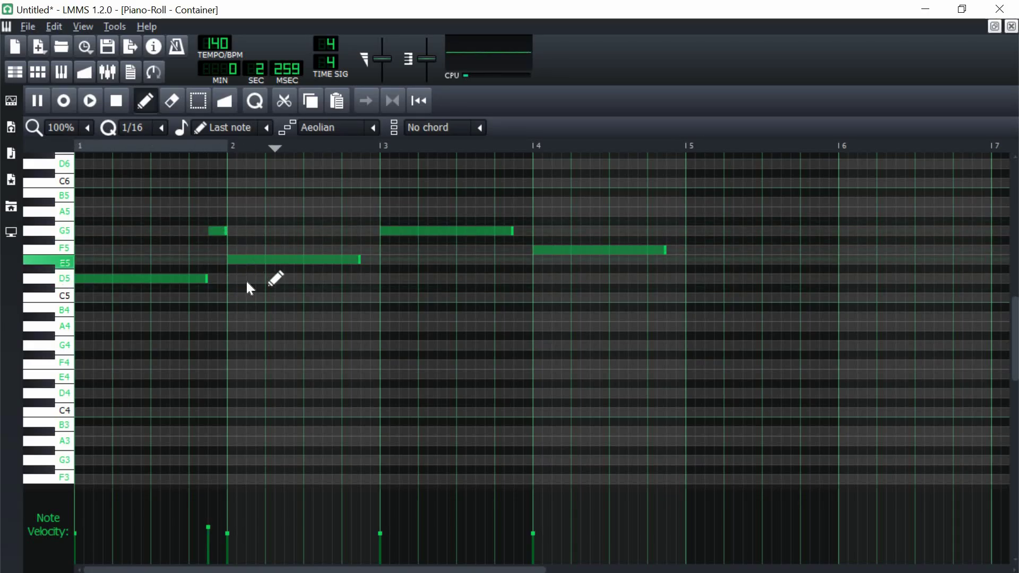
{"action": "key", "text": "space"}
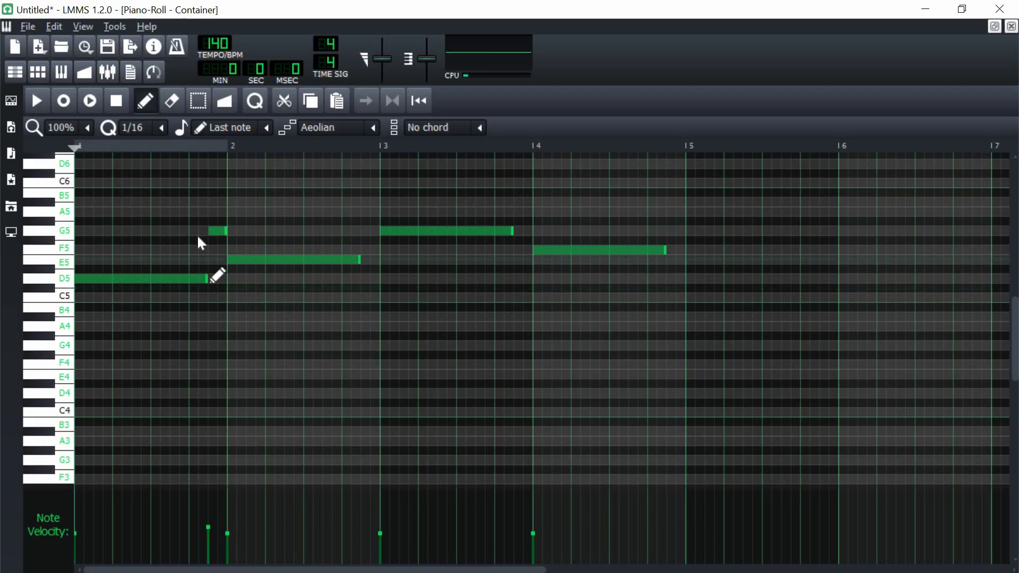
{"action": "key", "text": "space"}
{"action": "right_click", "coordinate": [212, 231]}
Step: Add short A4 notes at the ends of bars 1 and 2
{"action": "left_click", "coordinate": [217, 326]}
{"action": "left_click", "coordinate": [370, 326]}
{"action": "key", "text": "space"}
Step: Rework bar 3 into a descending G5, F5, E5, D5 run and lower bar 4's note to E5
{"action": "left_click", "coordinate": [447, 250]}
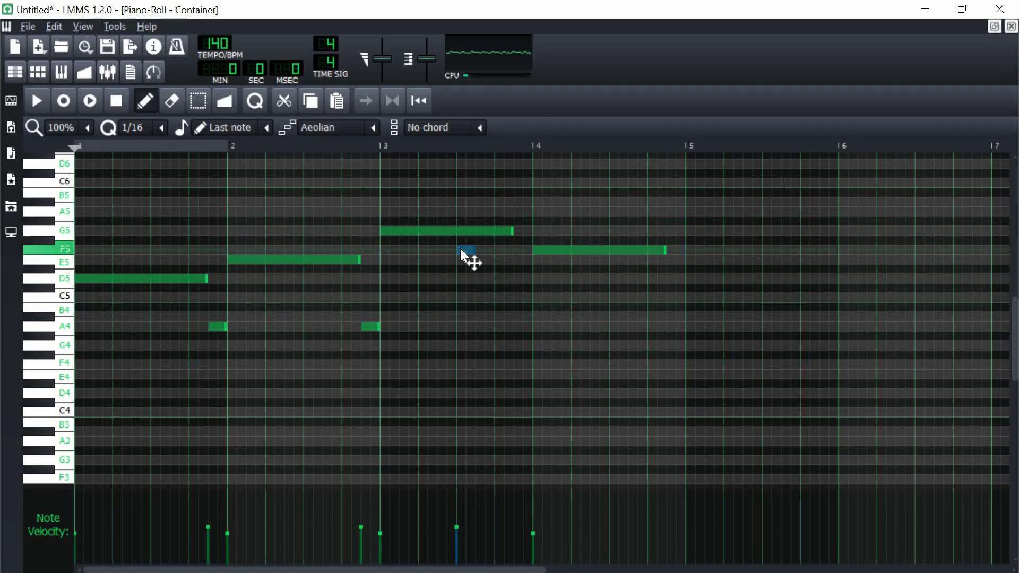
{"action": "left_click", "coordinate": [500, 261]}
{"action": "key", "text": "space"}
{"action": "left_click_drag", "start_coordinate": [512, 231], "coordinate": [437, 232]}
{"action": "right_click", "coordinate": [446, 250]}
{"action": "left_click", "coordinate": [442, 250]}
{"action": "left_click", "coordinate": [520, 278]}
{"action": "left_click_drag", "start_coordinate": [570, 278], "coordinate": [531, 278]}
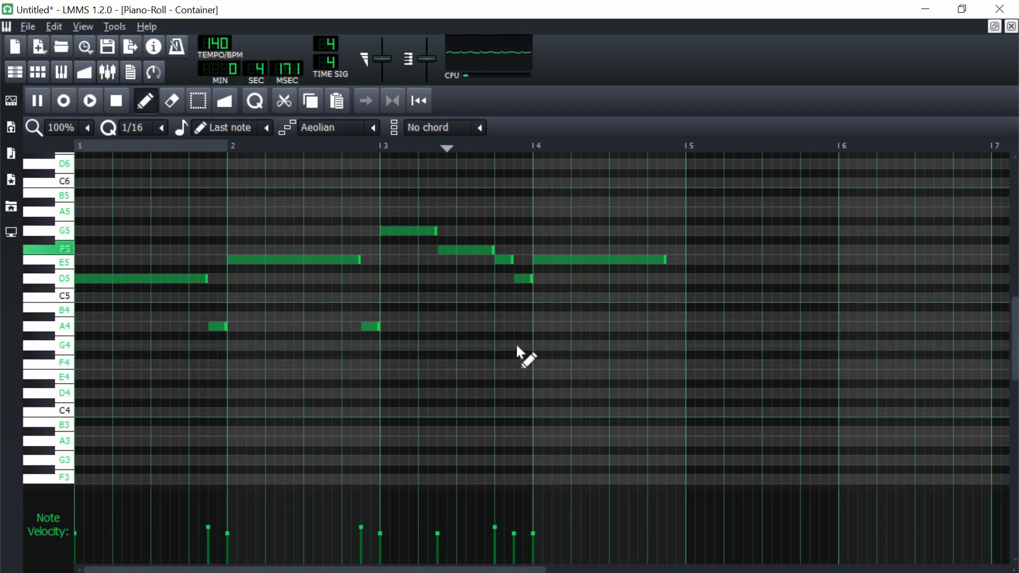
Step: Shorten bar 4's E5 note to half a bar and follow it with quarter-bar A4 and A5 notes
{"action": "key", "text": "space"}
{"action": "left_click", "coordinate": [609, 279]}
{"action": "left_click_drag", "start_coordinate": [609, 279], "coordinate": [609, 326]}
{"action": "left_click_drag", "start_coordinate": [653, 225], "coordinate": [653, 212]}
{"action": "key", "text": "space"}
{"action": "left_click_drag", "start_coordinate": [665, 259], "coordinate": [609, 260]}
{"action": "left_click_drag", "start_coordinate": [673, 189], "coordinate": [646, 327]}
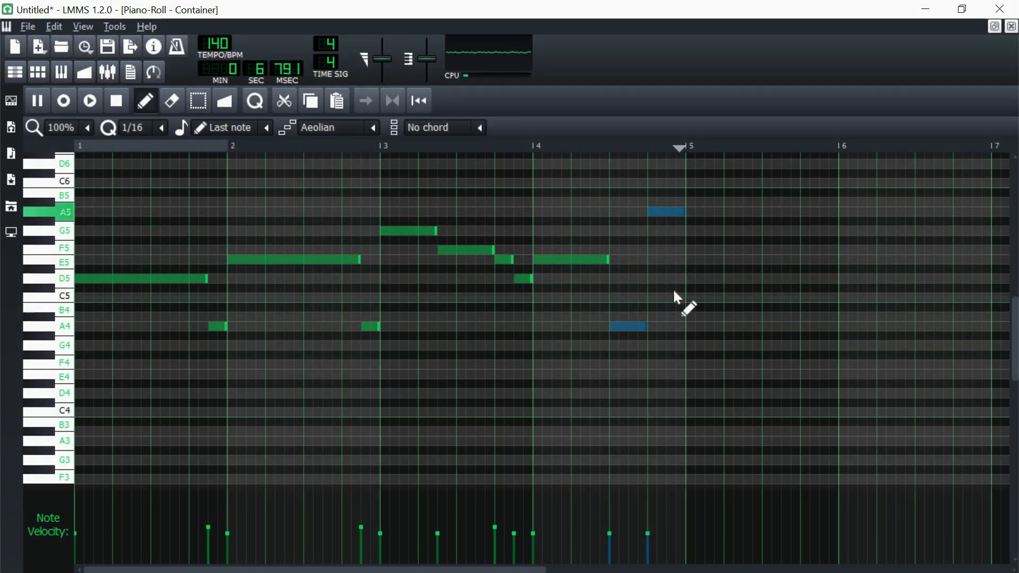
{"action": "key", "text": "space"}
Step: Duplicate the whole four-bar melody into bars 5–8
{"action": "scroll", "coordinate": [675, 298], "scroll_direction": "up", "scroll_amount": 1}
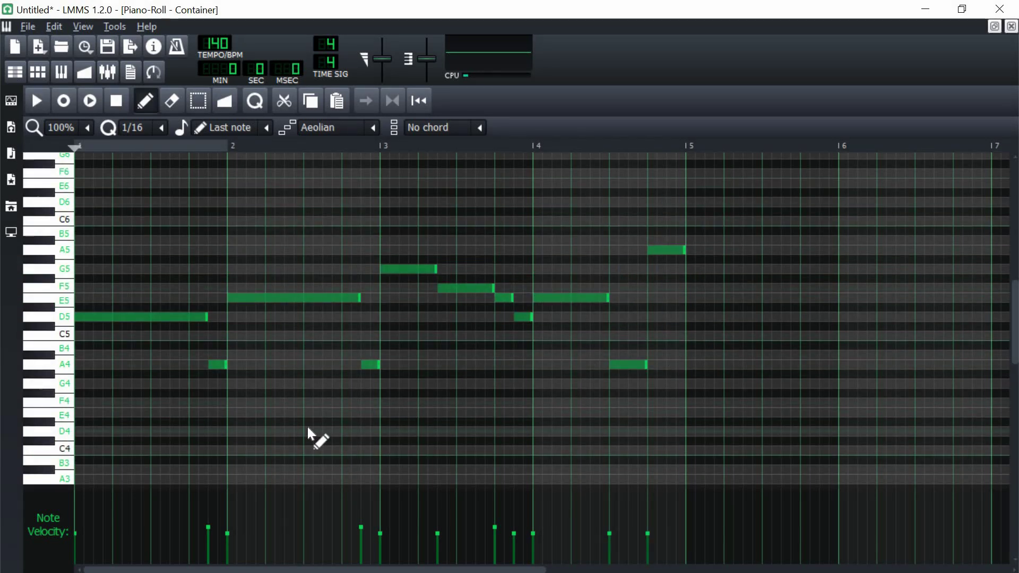
{"action": "key", "text": "ctrl+a"}
{"action": "left_click_drag", "start_coordinate": [132, 316], "coordinate": [730, 316]}
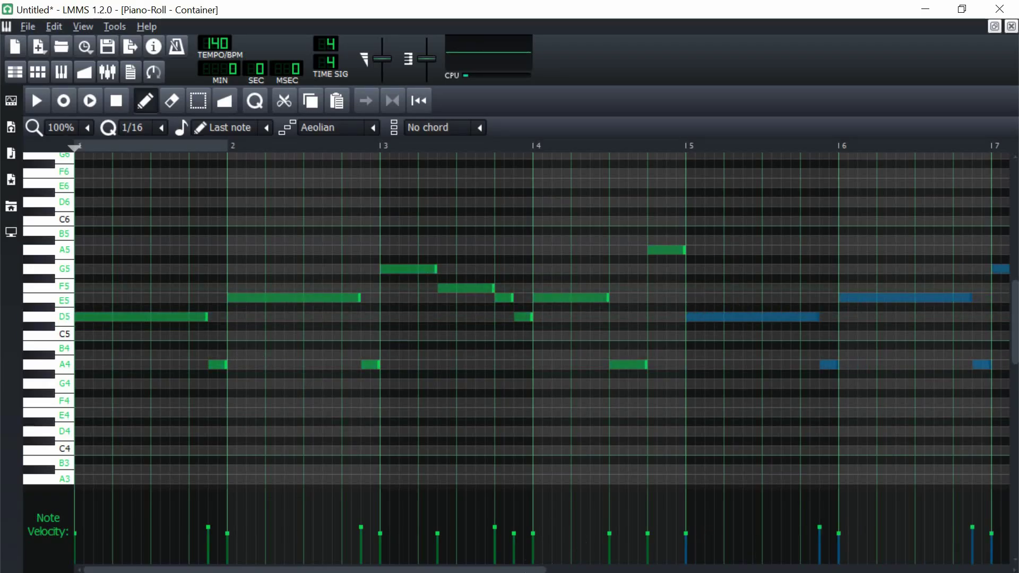
{"action": "left_click_drag", "start_coordinate": [554, 570], "coordinate": [611, 571]}
Step: Shorten bar 5's D5 note and replace the A4 after it with short B5 and A5 notes
{"action": "key", "text": "space"}
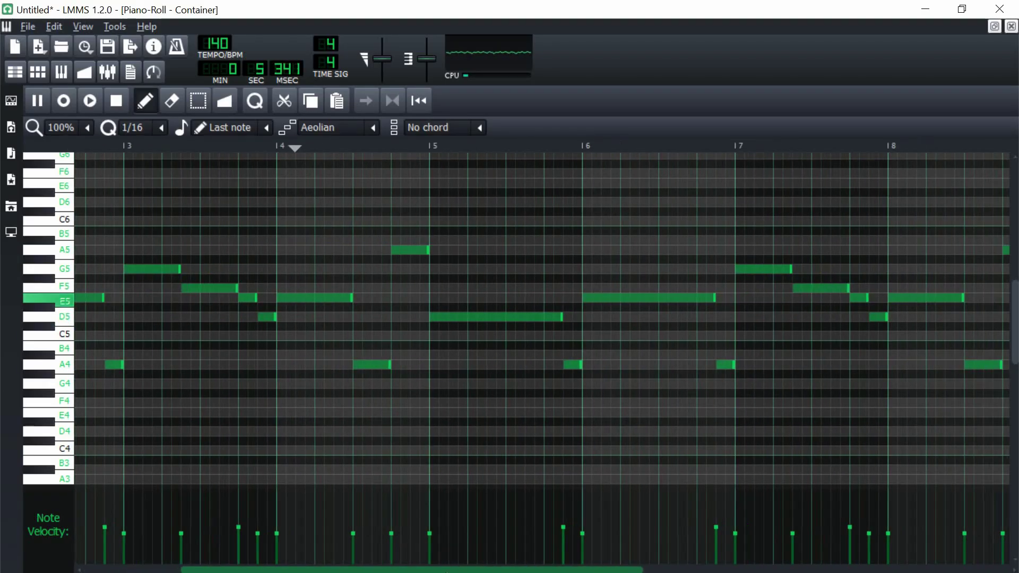
{"action": "right_click", "coordinate": [487, 365]}
{"action": "left_click_drag", "start_coordinate": [591, 250], "coordinate": [476, 250]}
{"action": "left_click_drag", "start_coordinate": [438, 317], "coordinate": [456, 317]}
Step: Rework bar 6 into a descending G5, F5, E5, D5 run with progressively shorter notes
{"action": "left_click_drag", "start_coordinate": [544, 298], "coordinate": [543, 269]}
{"action": "left_click_drag", "start_coordinate": [629, 269], "coordinate": [572, 269]}
{"action": "left_click", "coordinate": [582, 288]}
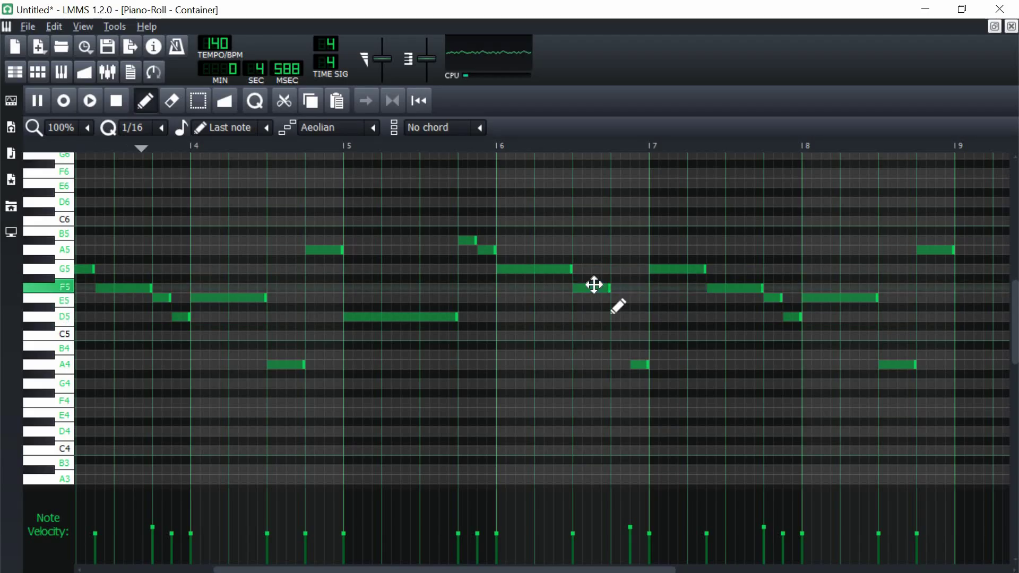
{"action": "left_click", "coordinate": [621, 298]}
{"action": "key", "text": "space"}
{"action": "left_click_drag", "start_coordinate": [648, 298], "coordinate": [631, 298]}
Step: Change bar 7 to rising E5, F5 and G5 notes, and lower the last note of bar 8 to D5
{"action": "left_click_drag", "start_coordinate": [665, 269], "coordinate": [664, 299]}
{"action": "key", "text": "space"}
{"action": "key", "text": "space"}
{"action": "left_click_drag", "start_coordinate": [772, 298], "coordinate": [801, 269]}
{"action": "right_click", "coordinate": [793, 317]}
{"action": "left_click_drag", "start_coordinate": [928, 250], "coordinate": [927, 329]}
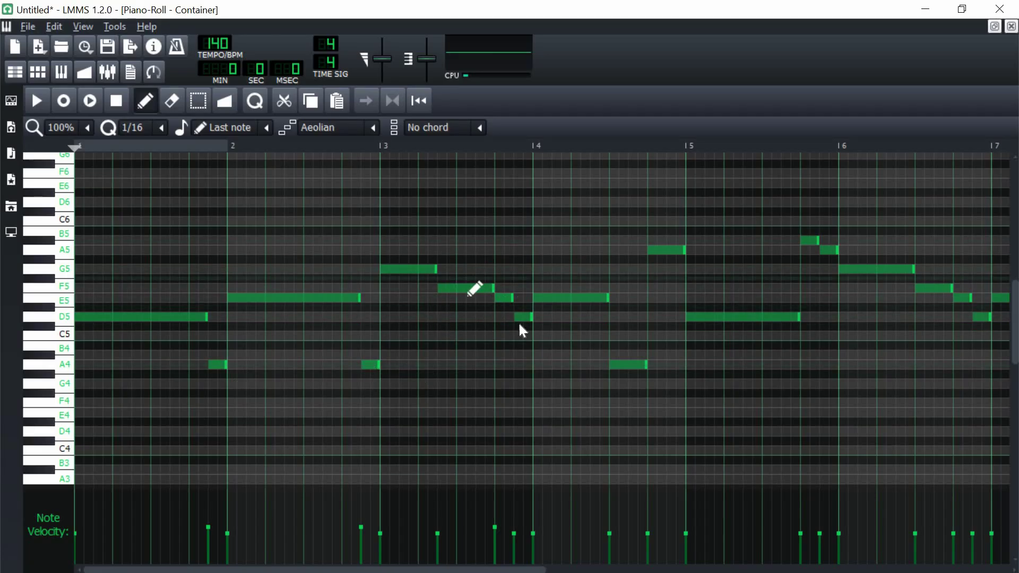
Step: Review the Container melody across all eight bars and play it back to the end
{"action": "left_click_drag", "start_coordinate": [518, 313], "coordinate": [553, 298]}
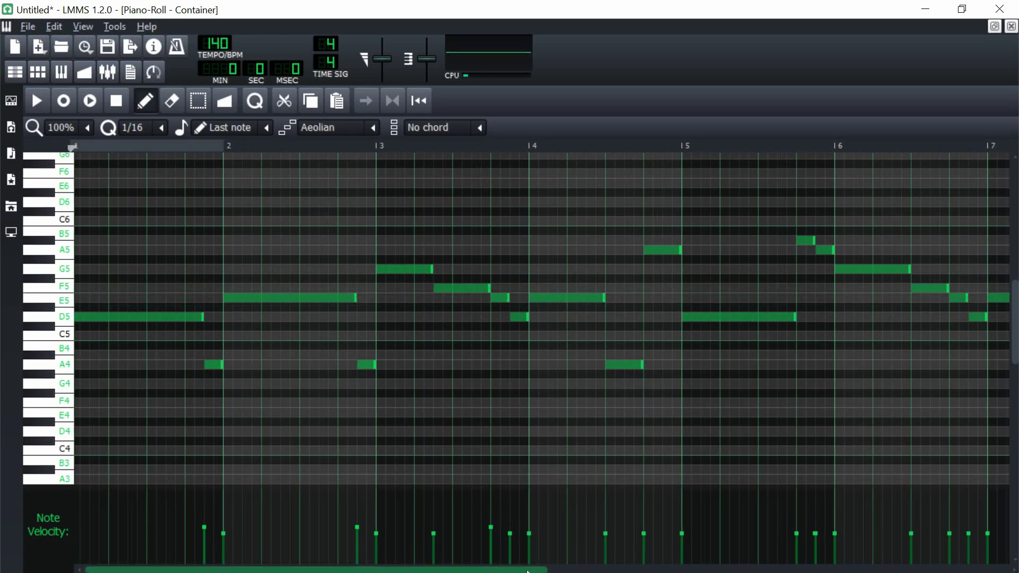
{"action": "scroll", "coordinate": [494, 289], "scroll_direction": "right", "scroll_amount": 3}
{"action": "left_click_drag", "start_coordinate": [556, 567], "coordinate": [561, 567]}
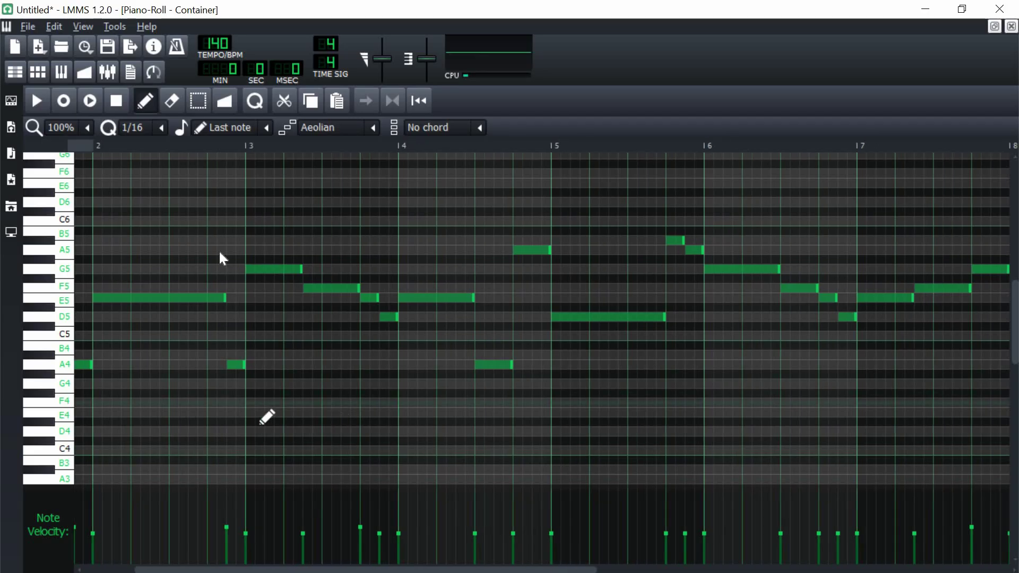
{"action": "left_click_drag", "start_coordinate": [300, 569], "coordinate": [465, 567]}
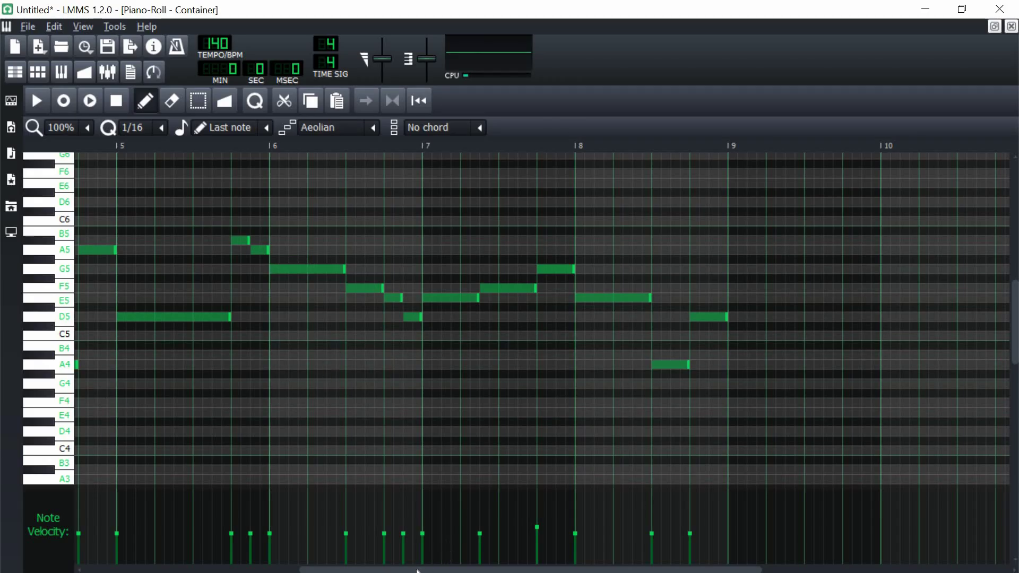
{"action": "left_click_drag", "start_coordinate": [418, 571], "coordinate": [281, 571]}
{"action": "key", "text": "space"}
{"action": "left_click_drag", "start_coordinate": [207, 569], "coordinate": [193, 563]}
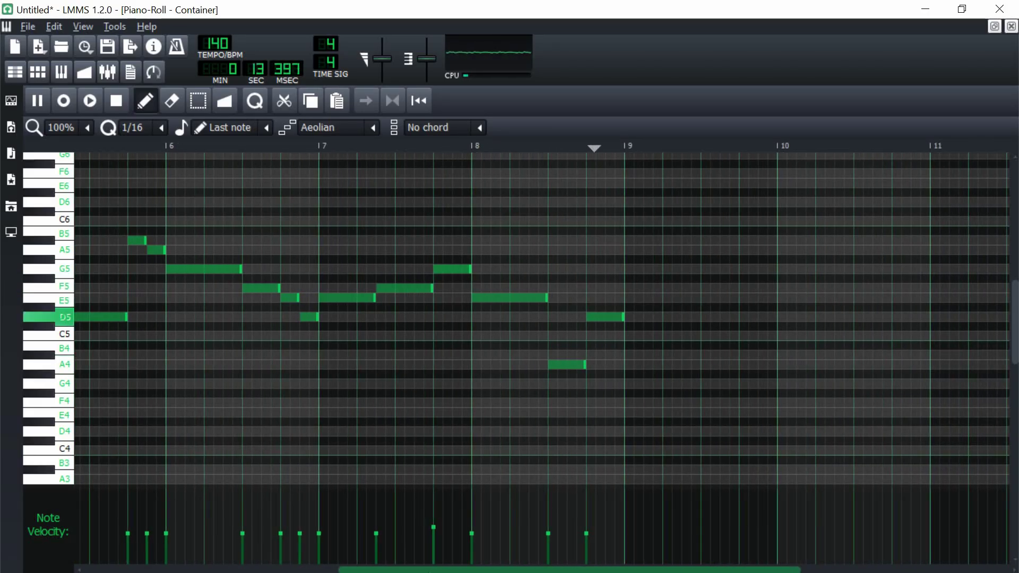
{"action": "key", "text": "space"}
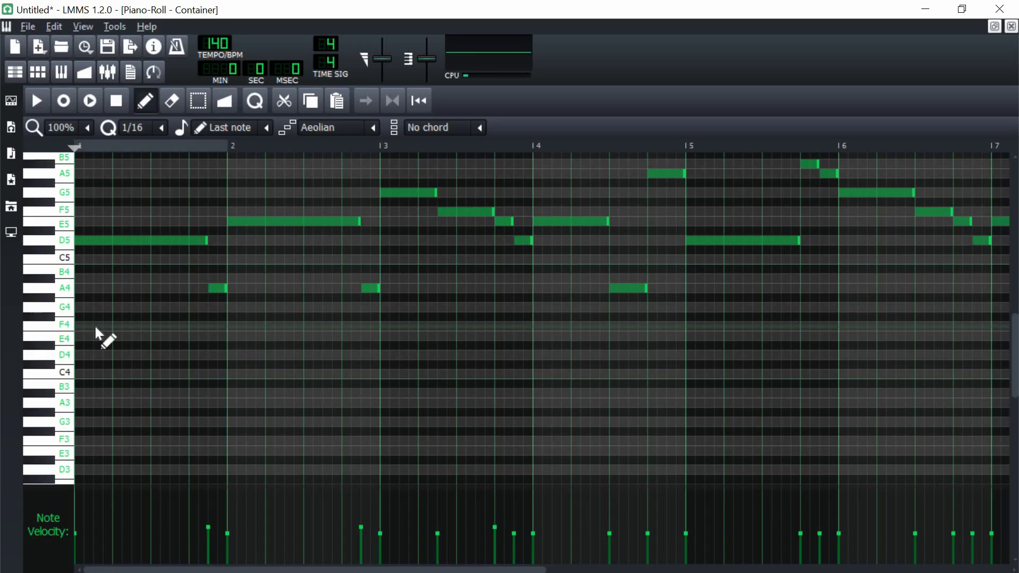
Step: Transpose the entire melody down one octave and close the piano roll
{"action": "key", "text": "ctrl+Down"}
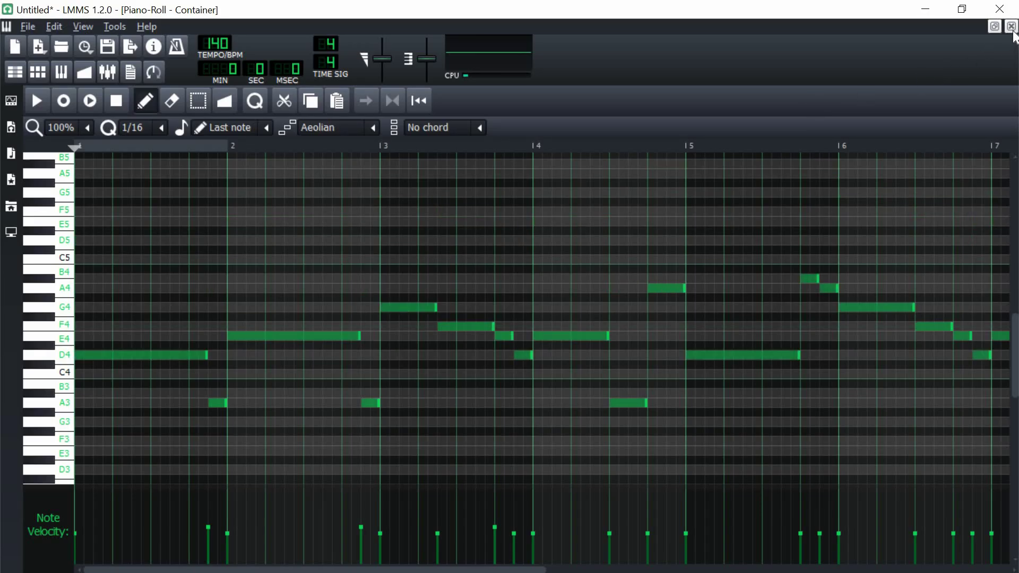
{"action": "left_click", "coordinate": [1012, 26]}
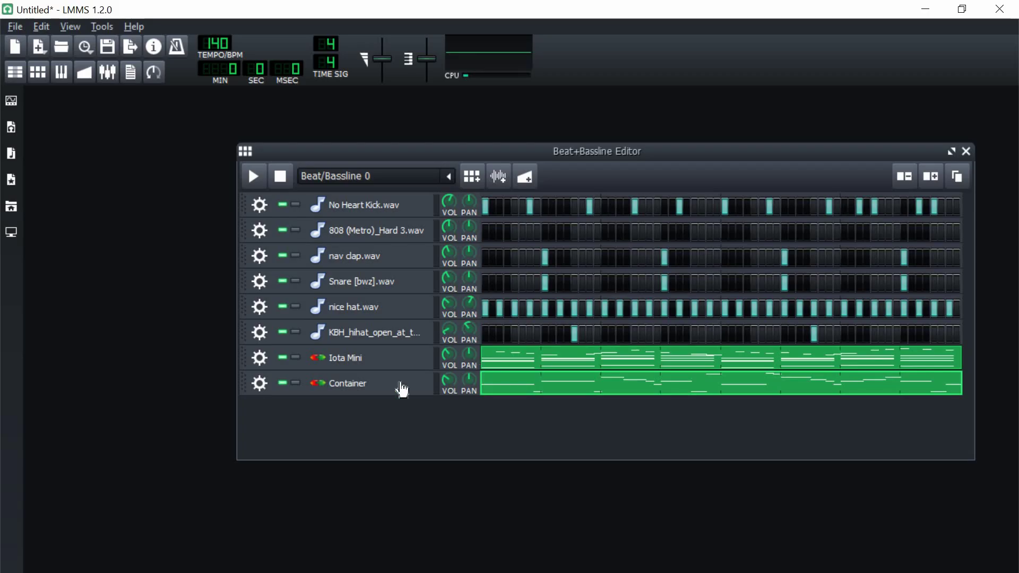
Step: Solo the Iota Mini track and unmute the Container track alongside it
{"action": "left_click", "coordinate": [297, 359]}
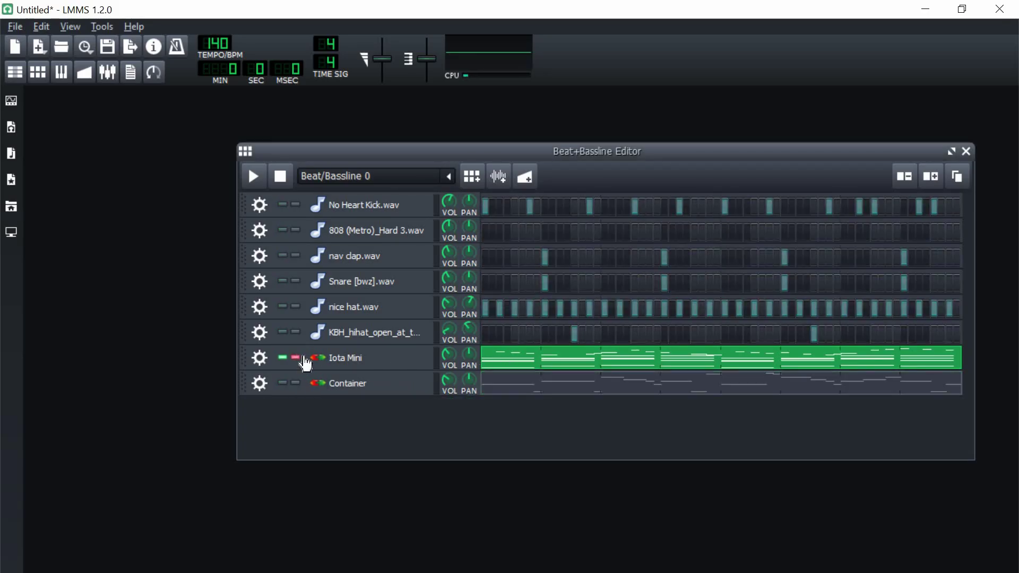
{"action": "left_click", "coordinate": [284, 385]}
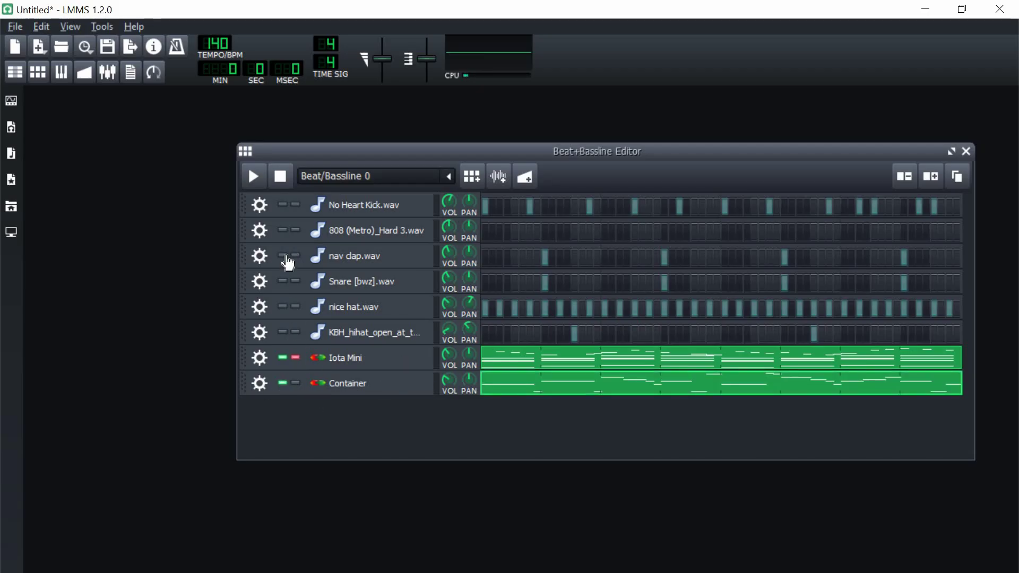
{"action": "left_click", "coordinate": [284, 308]}
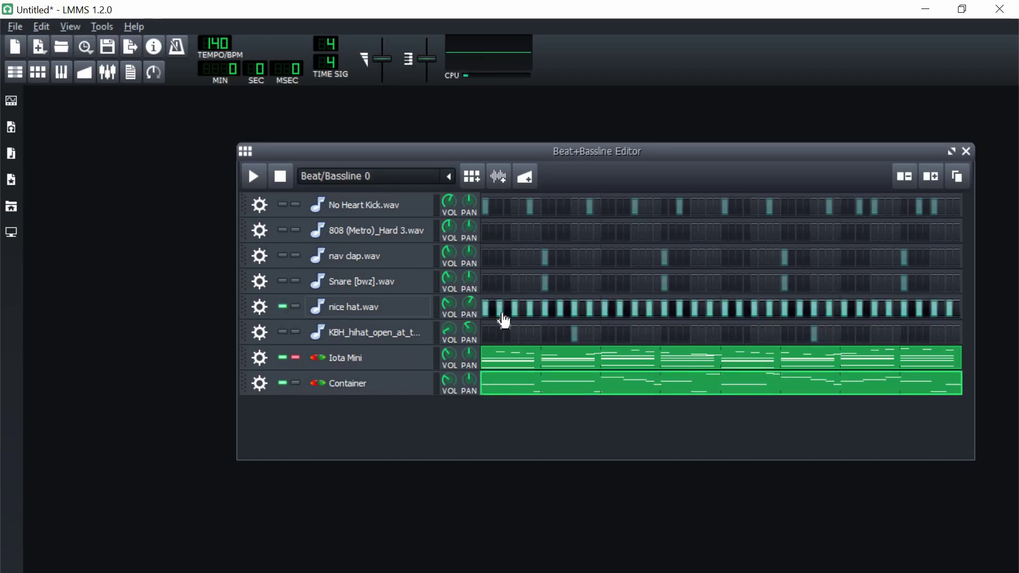
{"action": "left_click", "coordinate": [285, 308]}
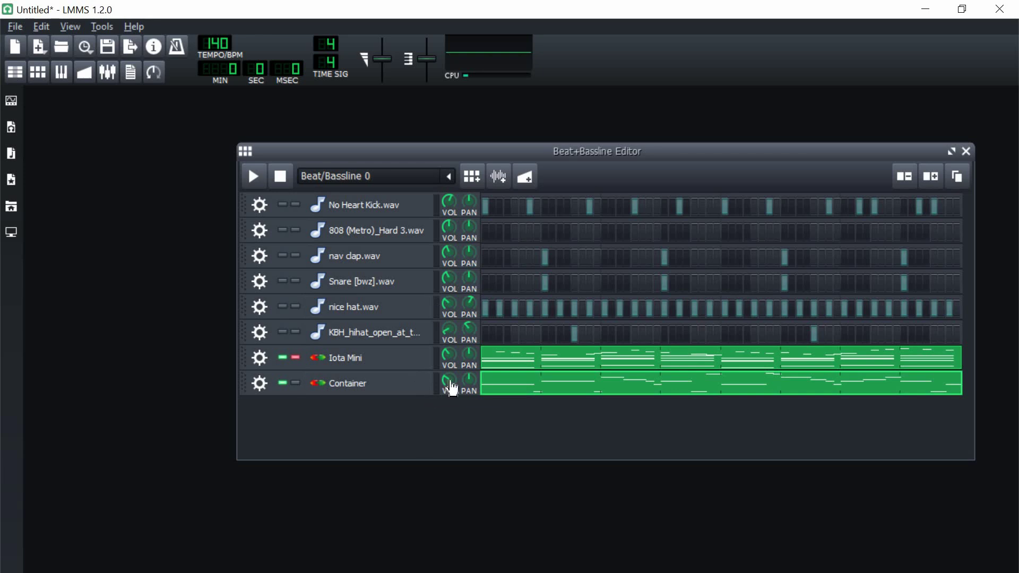
Step: Balance the Iota Mini and Container volumes during playback, lowering the Container, and end the solo
{"action": "key", "text": "space"}
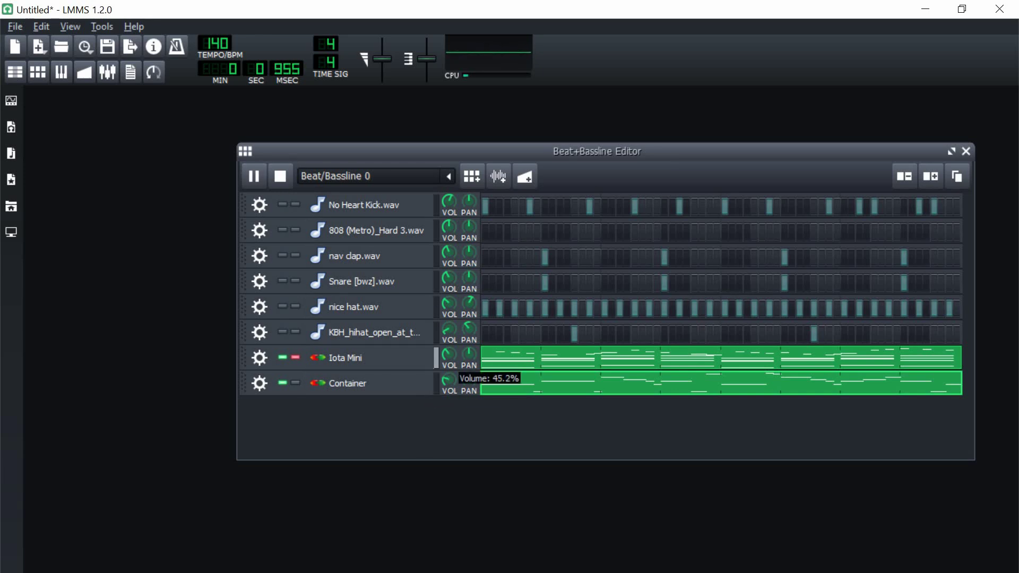
{"action": "left_click_drag", "start_coordinate": [450, 356], "coordinate": [460, 383]}
{"action": "left_click", "coordinate": [449, 358]}
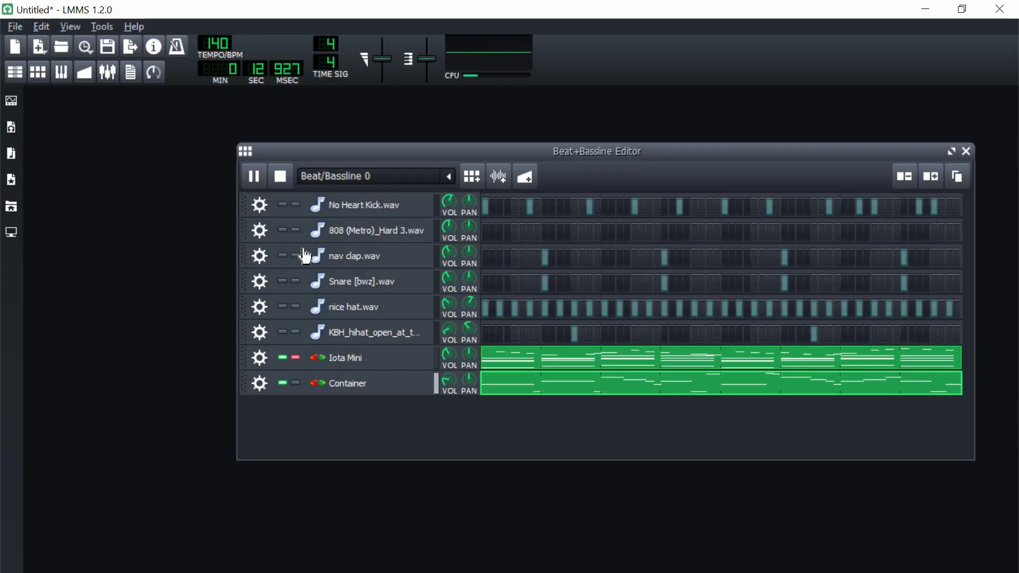
{"action": "left_click", "coordinate": [278, 177]}
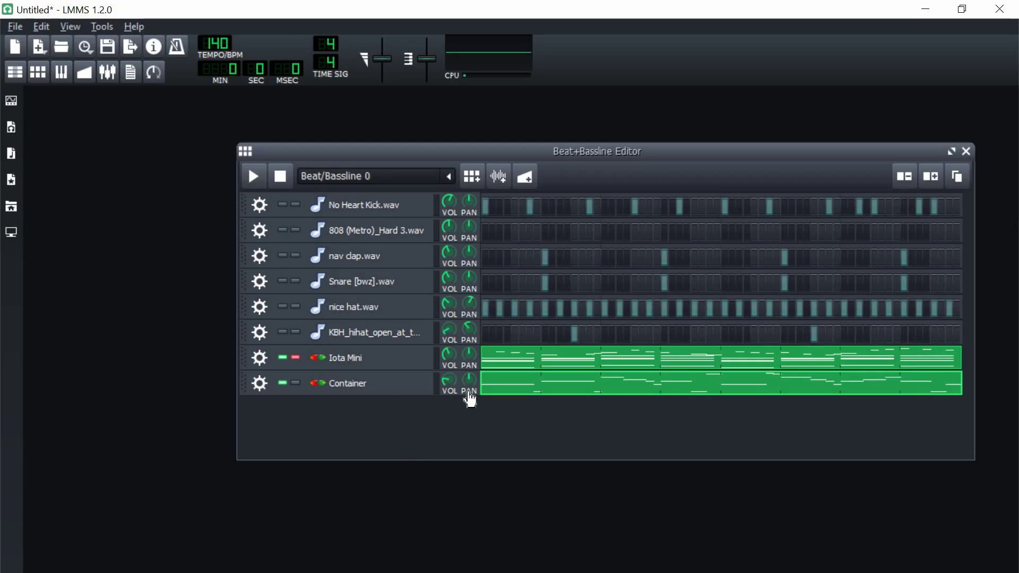
{"action": "left_click", "coordinate": [296, 357]}
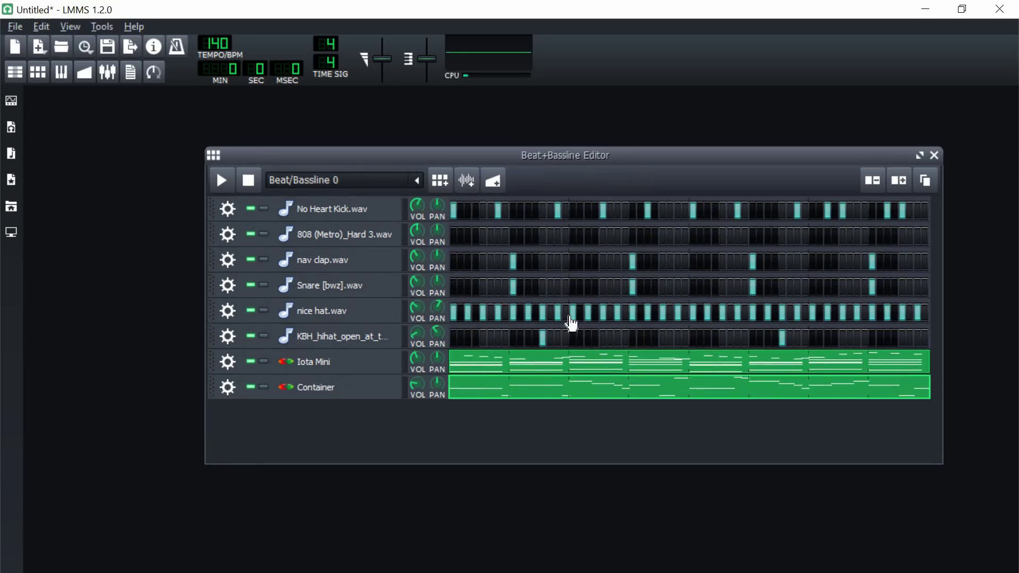
Step: Add snare hits at steps 15 and 19, and play the drums with the Iota Mini and Container tracks muted
{"action": "left_click", "coordinate": [590, 288]}
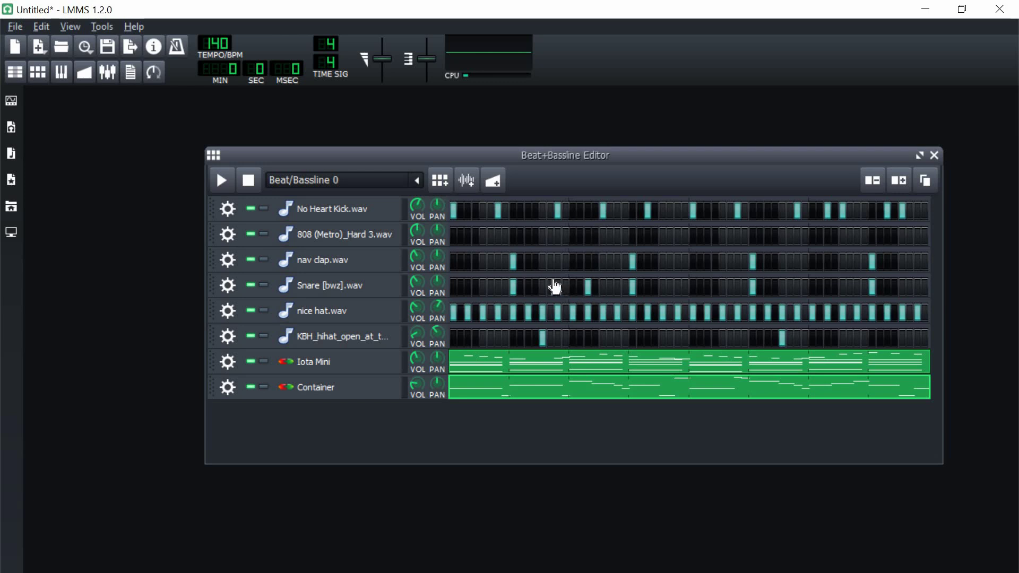
{"action": "left_click", "coordinate": [561, 287]}
{"action": "left_click", "coordinate": [250, 361]}
{"action": "left_click", "coordinate": [255, 387]}
{"action": "key", "text": "space"}
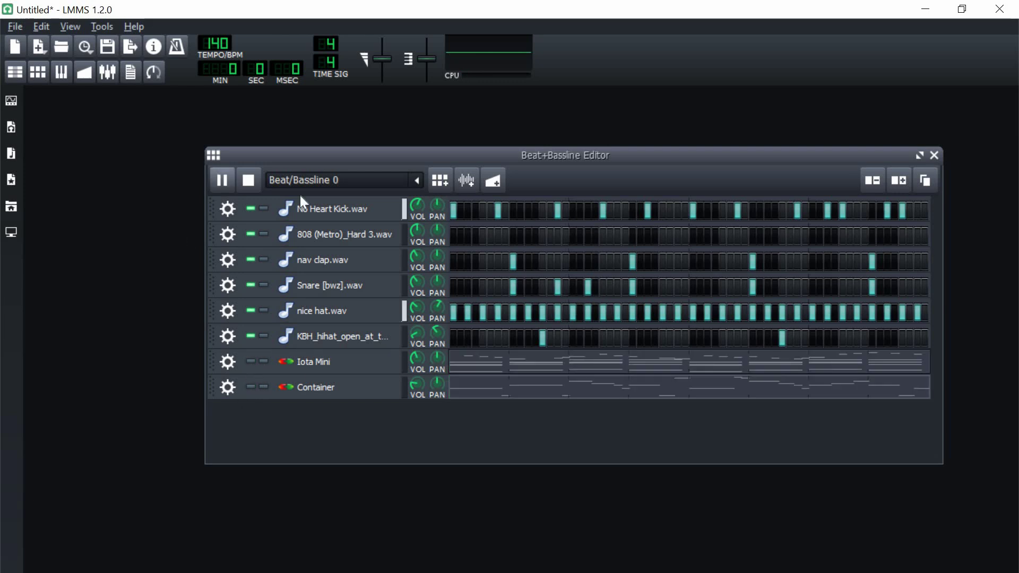
{"action": "left_click", "coordinate": [258, 182]}
Step: Add snare hits at steps 51, 61 and 63, remove the kick hit at step 61, and play the drums
{"action": "left_click", "coordinate": [827, 289]}
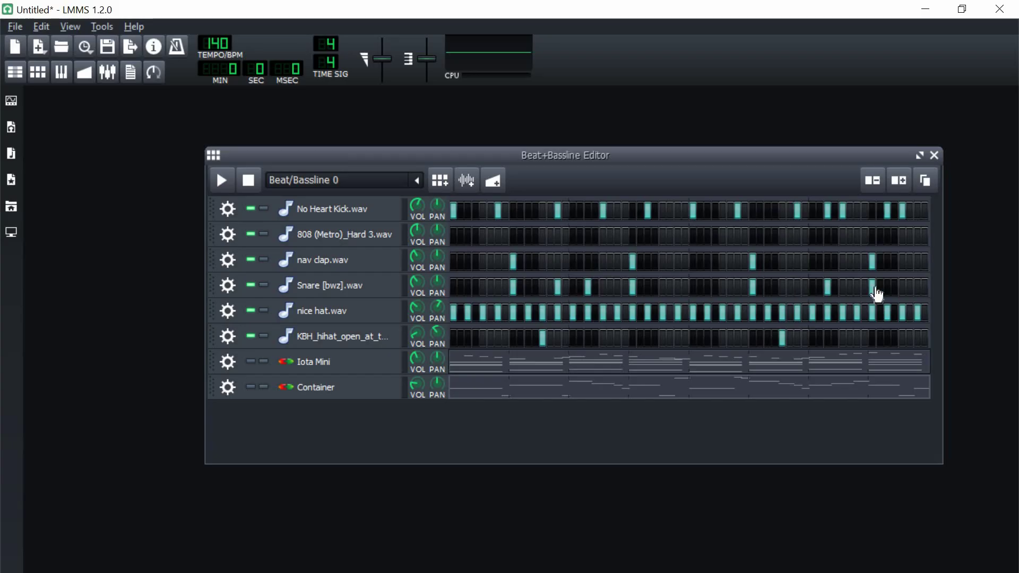
{"action": "left_click", "coordinate": [920, 289]}
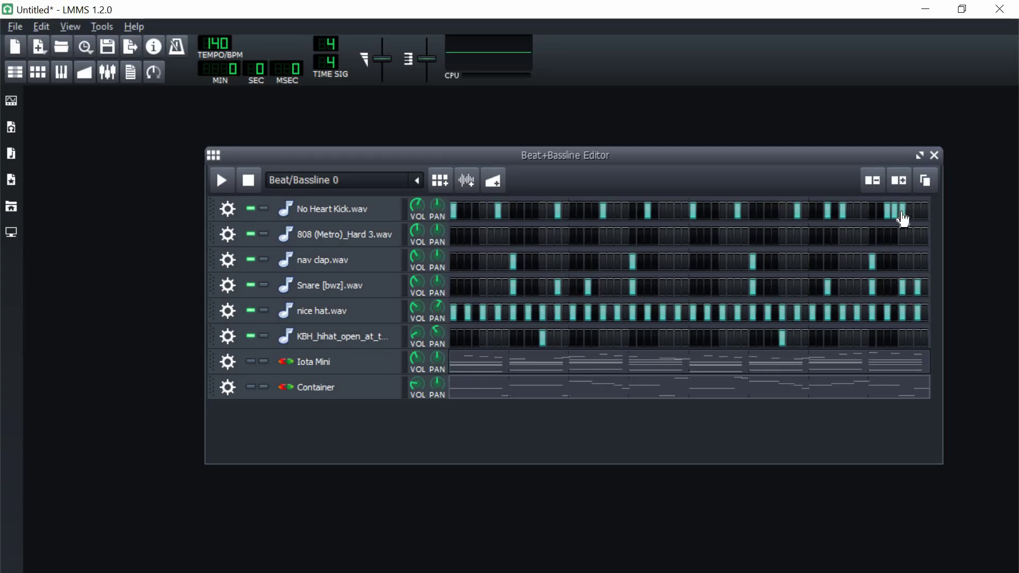
{"action": "left_click", "coordinate": [904, 212]}
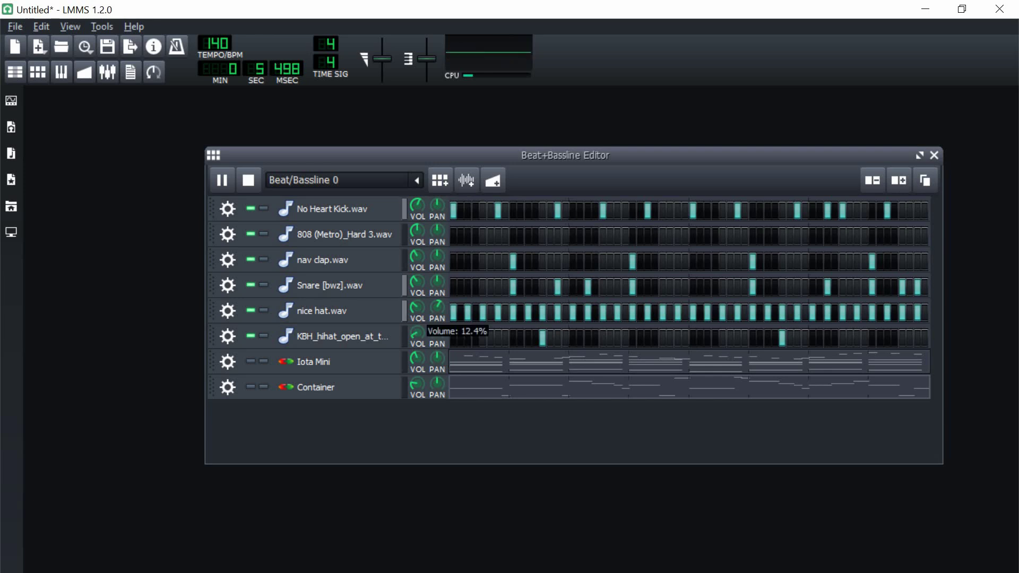
{"action": "left_click", "coordinate": [247, 180]}
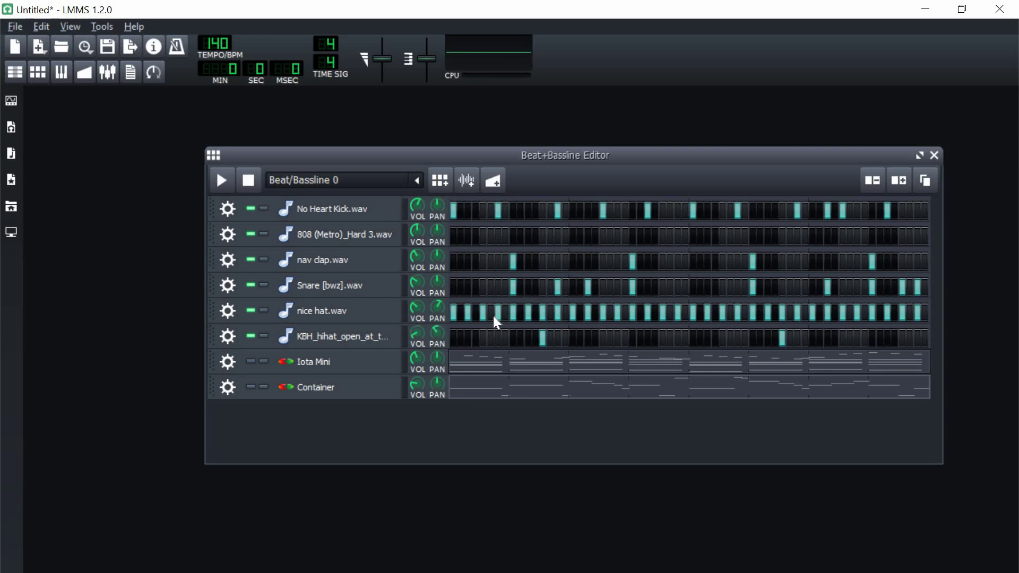
Step: In the nice hat piano roll, set quantization to 1/32, fill in three A4 notes between bar 1's fourth and fifth hits, and play it
{"action": "right_click", "coordinate": [493, 317]}
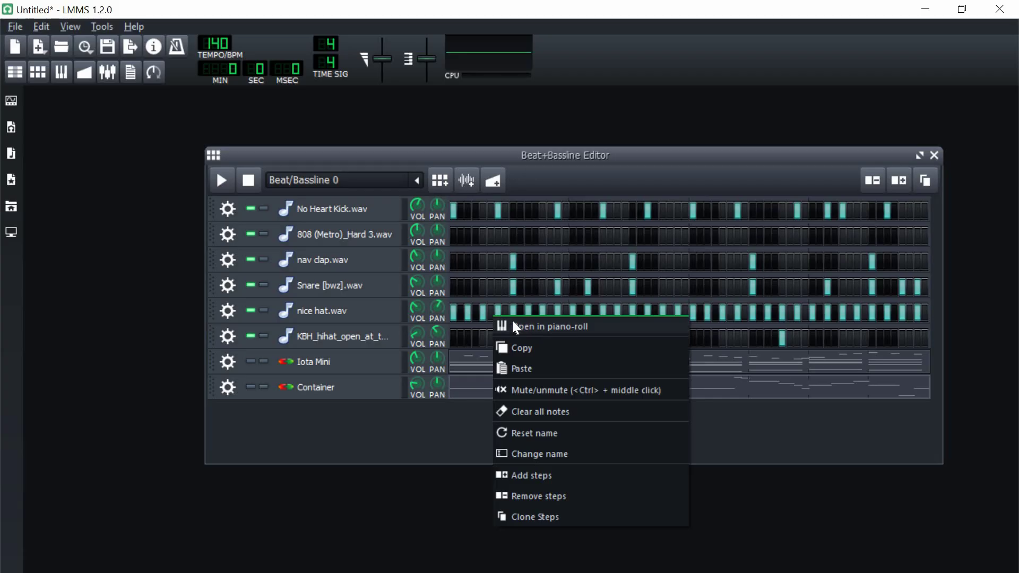
{"action": "left_click", "coordinate": [520, 328]}
{"action": "scroll", "coordinate": [53, 129], "scroll_direction": "down", "scroll_amount": 1}
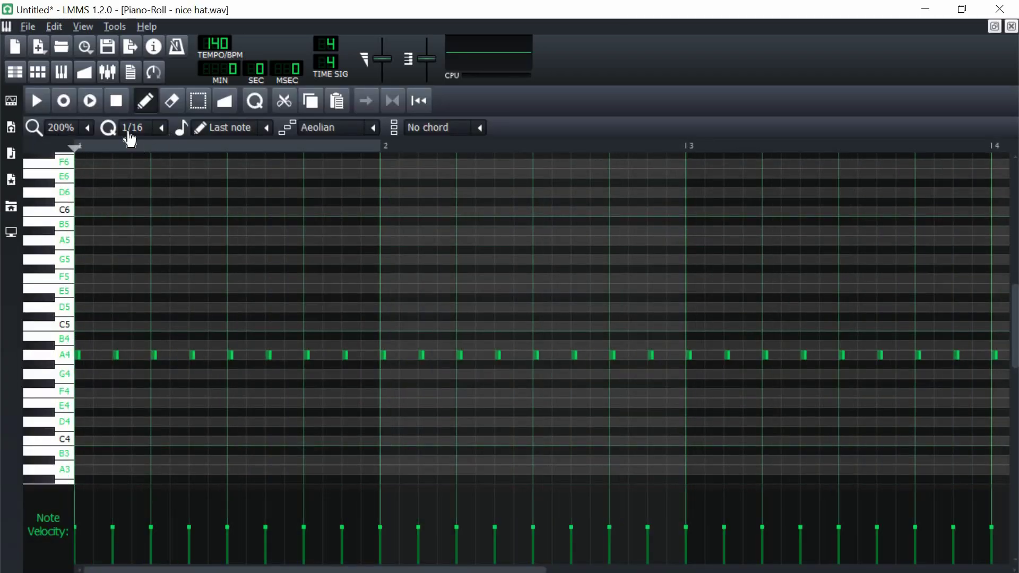
{"action": "scroll", "coordinate": [132, 131], "scroll_direction": "down", "scroll_amount": 1}
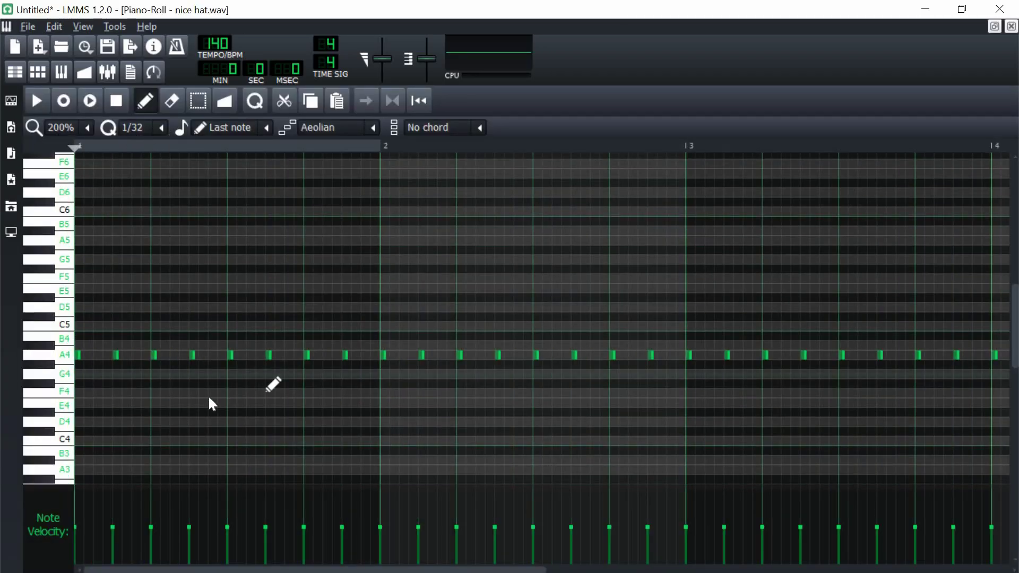
{"action": "left_click", "coordinate": [200, 356]}
{"action": "left_click", "coordinate": [213, 355]}
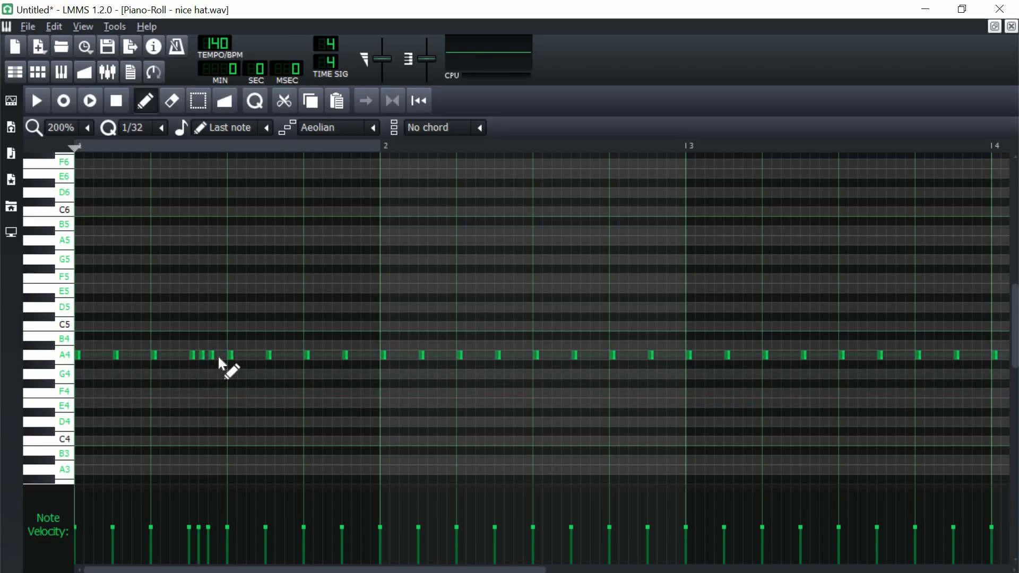
{"action": "left_click", "coordinate": [218, 355]}
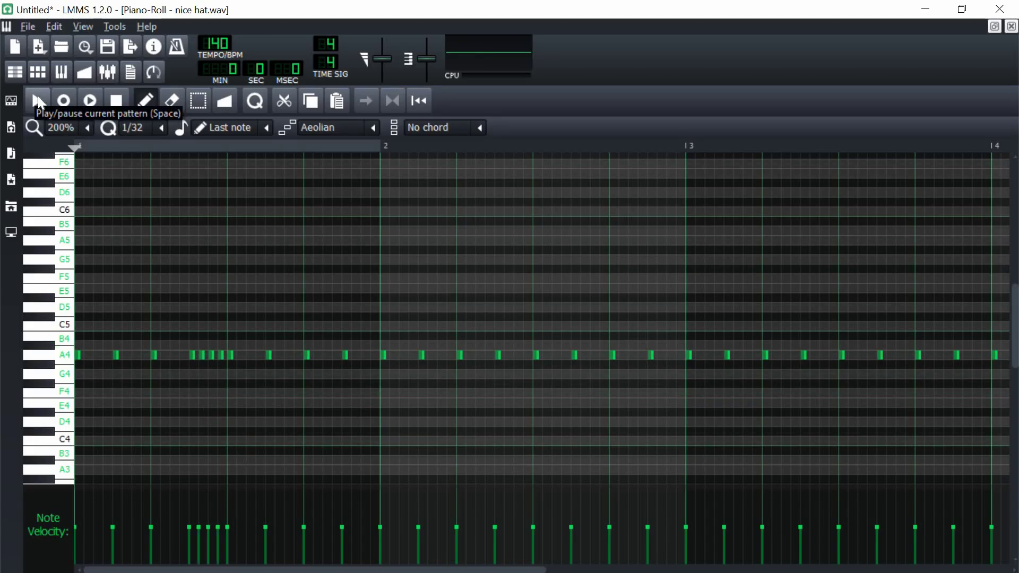
{"action": "left_click", "coordinate": [37, 97]}
{"action": "left_click", "coordinate": [124, 102]}
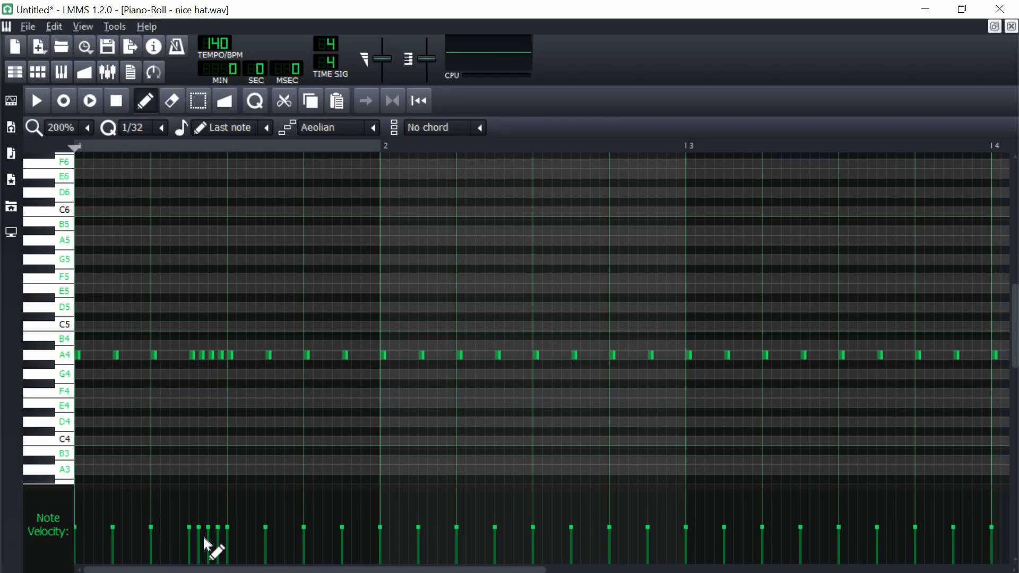
Step: Lower the velocities of the three added hi-hat roll notes, close the piano roll and play the beat
{"action": "left_click_drag", "start_coordinate": [198, 556], "coordinate": [207, 536]}
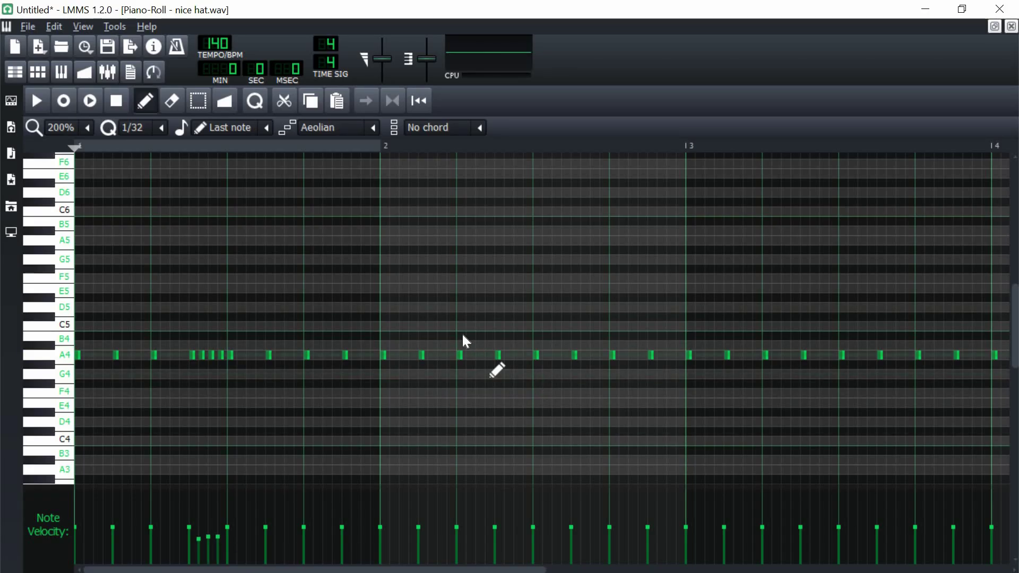
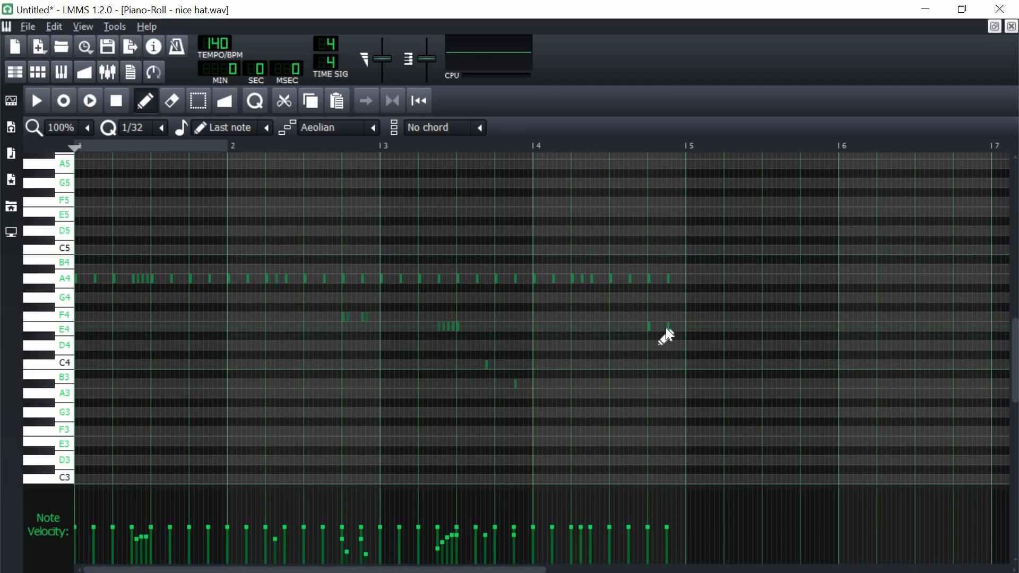
{"action": "left_click", "coordinate": [1011, 27]}
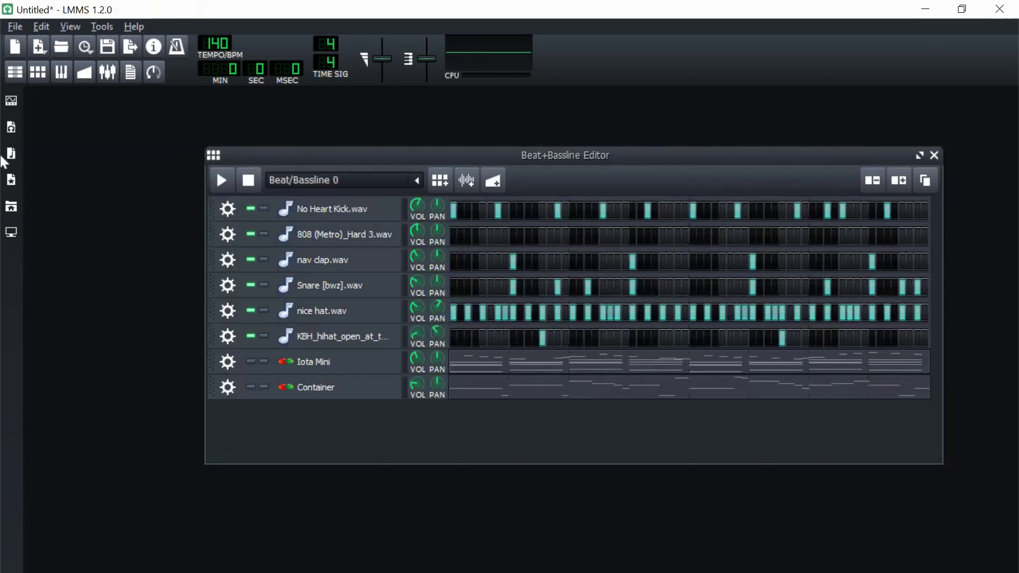
{"action": "left_click", "coordinate": [224, 180]}
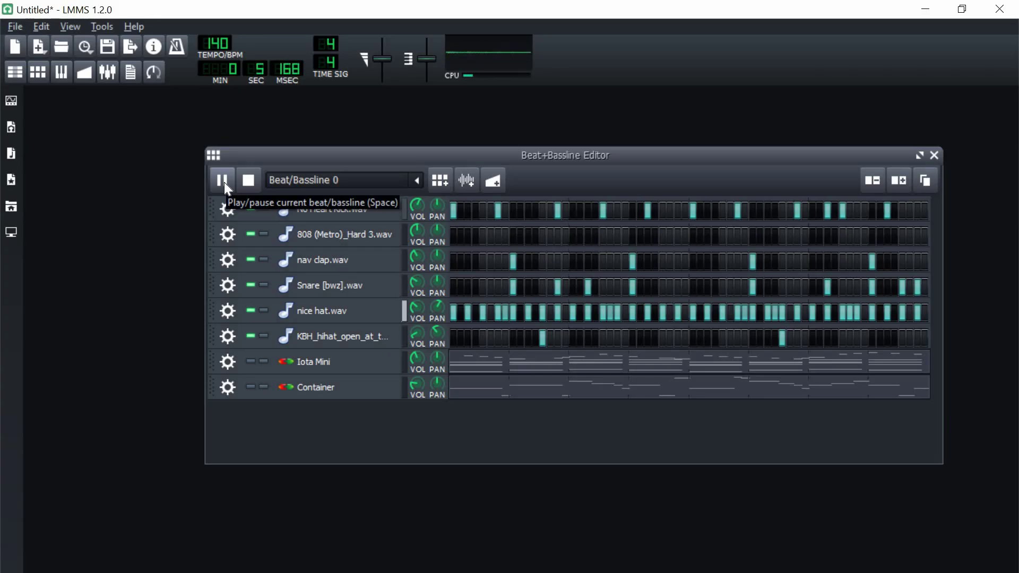
{"action": "left_click", "coordinate": [227, 183]}
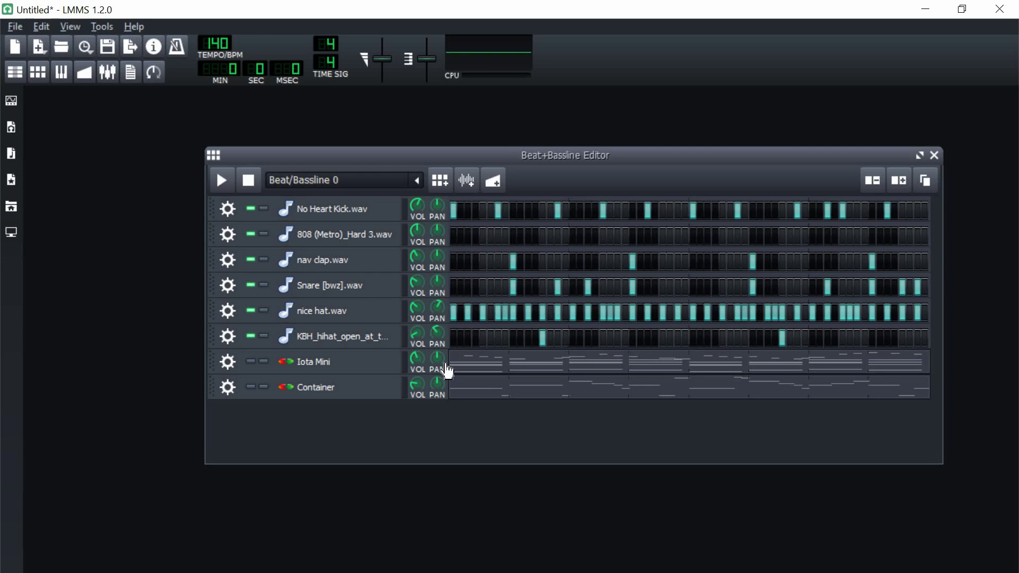
Step: Copy the four lowest bass notes (D3, E3, G3, F3) from the first four bars of the Iota Mini pattern
{"action": "right_click", "coordinate": [483, 366]}
{"action": "left_click", "coordinate": [496, 371]}
{"action": "left_click_drag", "start_coordinate": [623, 324], "coordinate": [145, 447]}
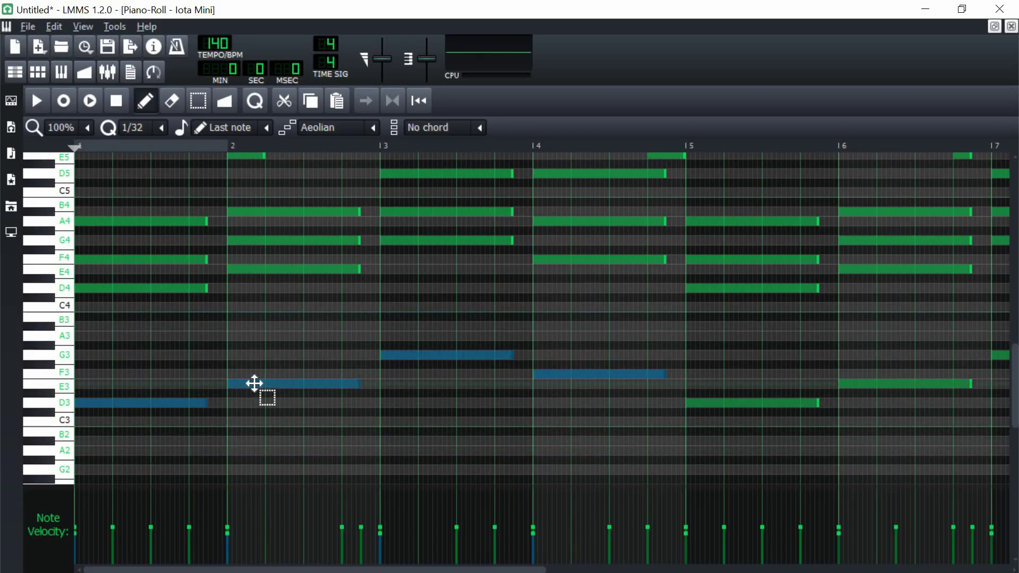
{"action": "left_click", "coordinate": [1012, 27]}
Step: Paste the copied bass notes at the start of the 808 (Metro)_Hard 3 piano roll and close it
{"action": "right_click", "coordinate": [492, 240]}
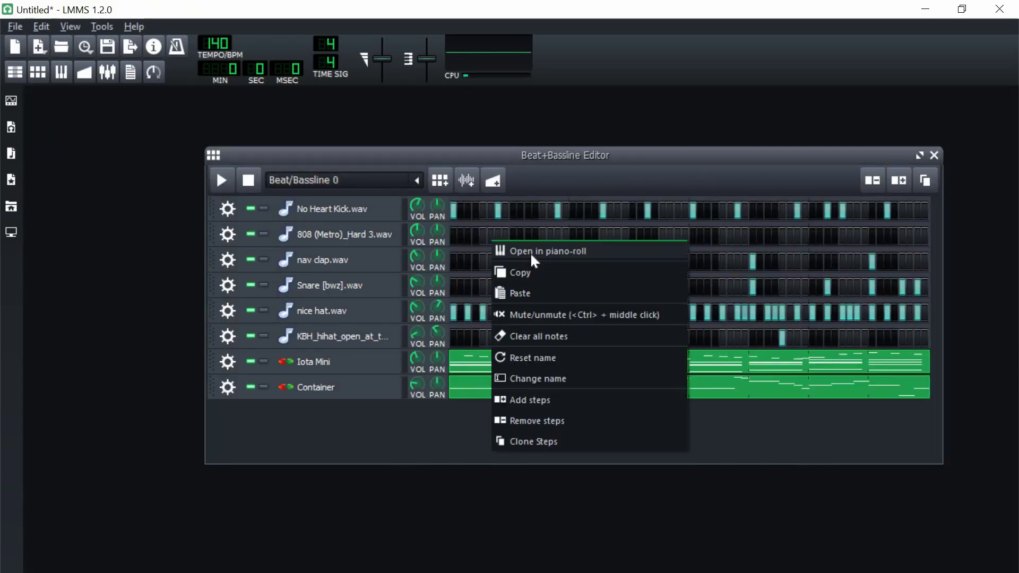
{"action": "left_click", "coordinate": [531, 253]}
{"action": "key", "text": "ctrl+v"}
{"action": "scroll", "coordinate": [371, 364], "scroll_direction": "down", "scroll_amount": 10}
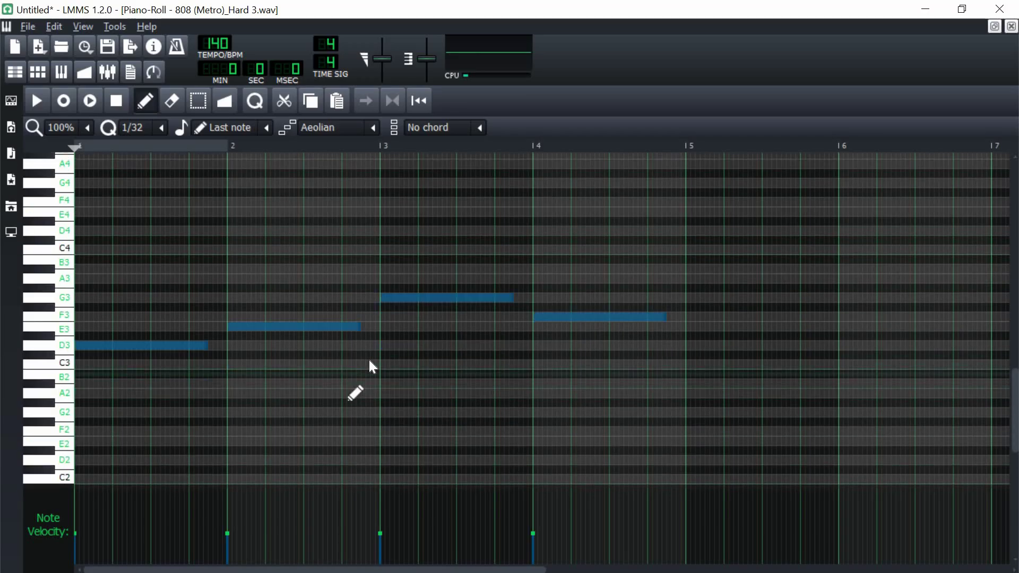
{"action": "left_click", "coordinate": [1012, 27]}
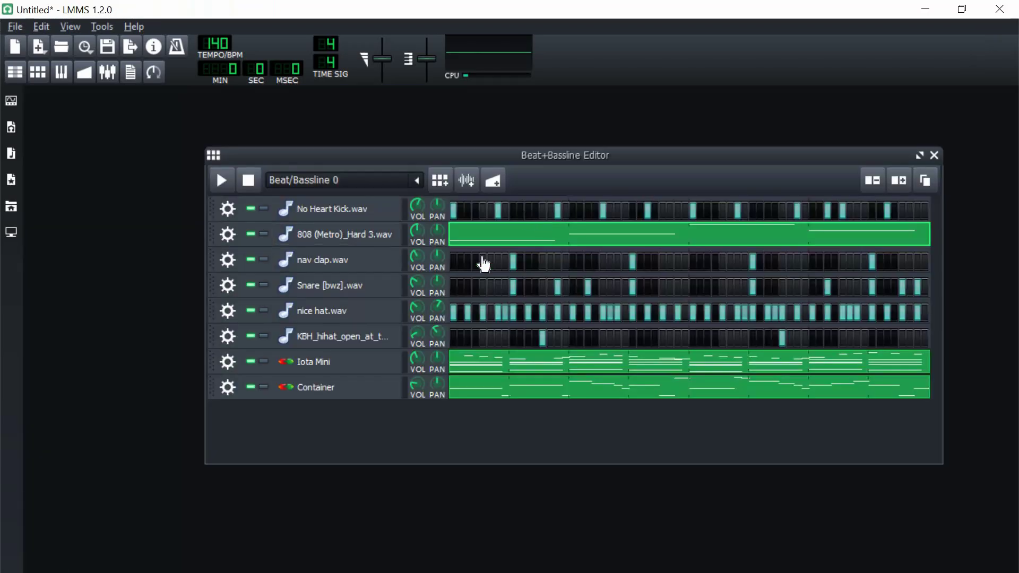
Step: Raise the 808's volume envelope modulation amount to about 0.68 and adjust the envelope's attack
{"action": "left_click", "coordinate": [375, 235]}
{"action": "left_click_drag", "start_coordinate": [266, 172], "coordinate": [789, 162]}
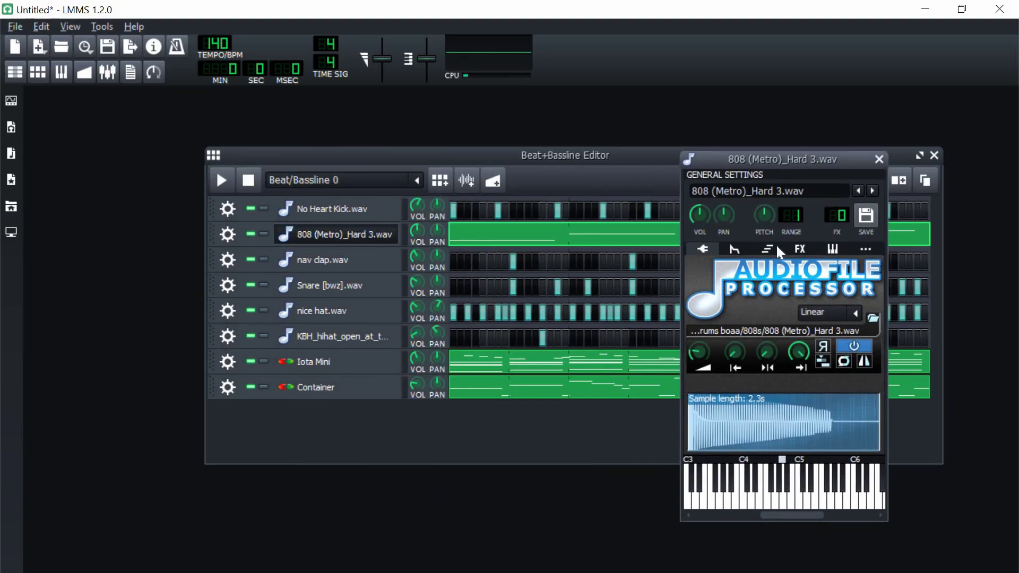
{"action": "left_click", "coordinate": [736, 249]}
{"action": "left_click_drag", "start_coordinate": [858, 285], "coordinate": [858, 274]}
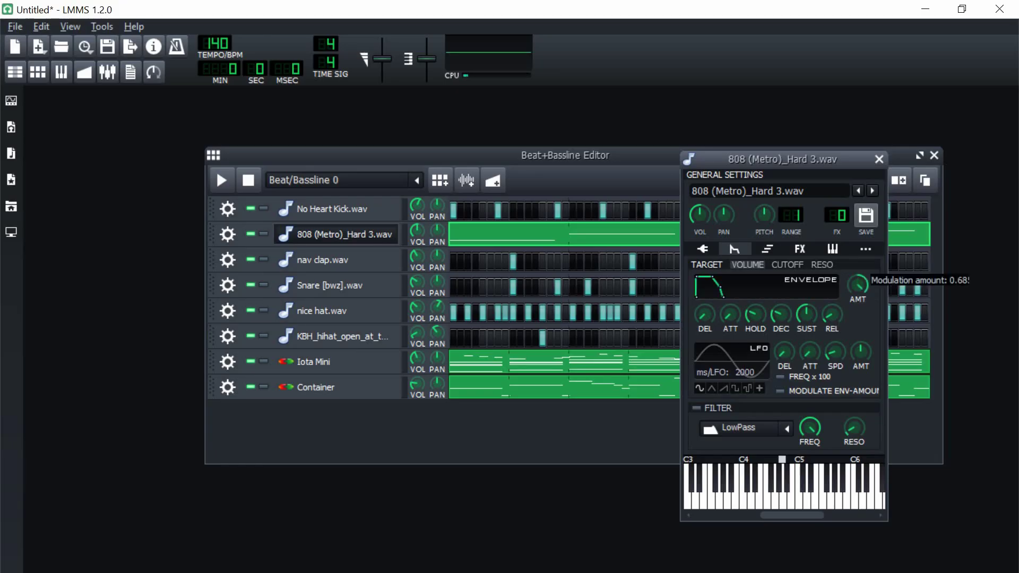
{"action": "left_click_drag", "start_coordinate": [730, 323], "coordinate": [730, 318]}
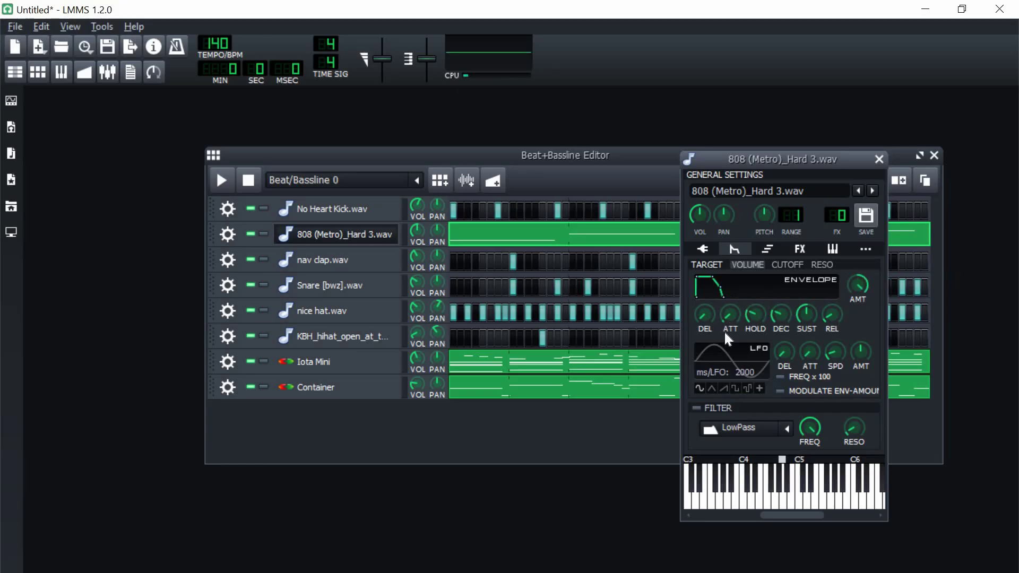
Step: Set the 808 sample's base note to C5 and close its instrument window
{"action": "left_click", "coordinate": [711, 249]}
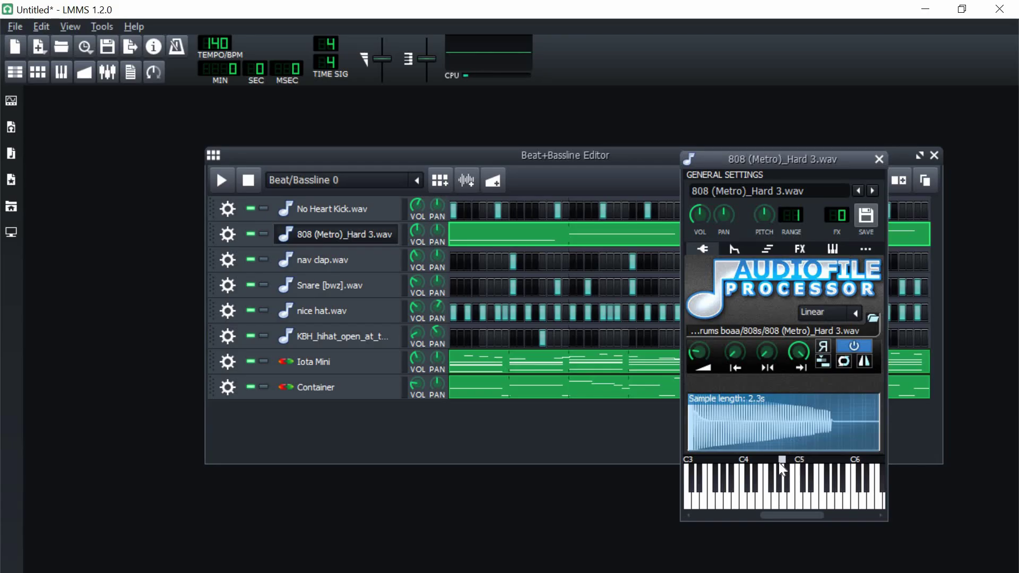
{"action": "left_click", "coordinate": [798, 459]}
{"action": "left_click", "coordinate": [347, 237]}
{"action": "left_click", "coordinate": [358, 245]}
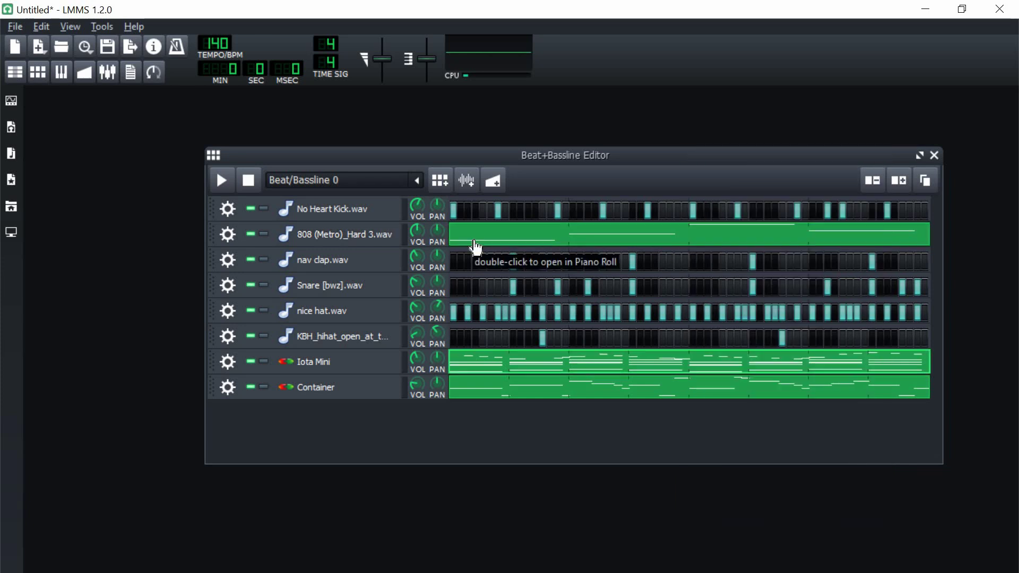
Step: Transpose all four 808 bass notes up two octaves and close the piano roll
{"action": "right_click", "coordinate": [470, 242]}
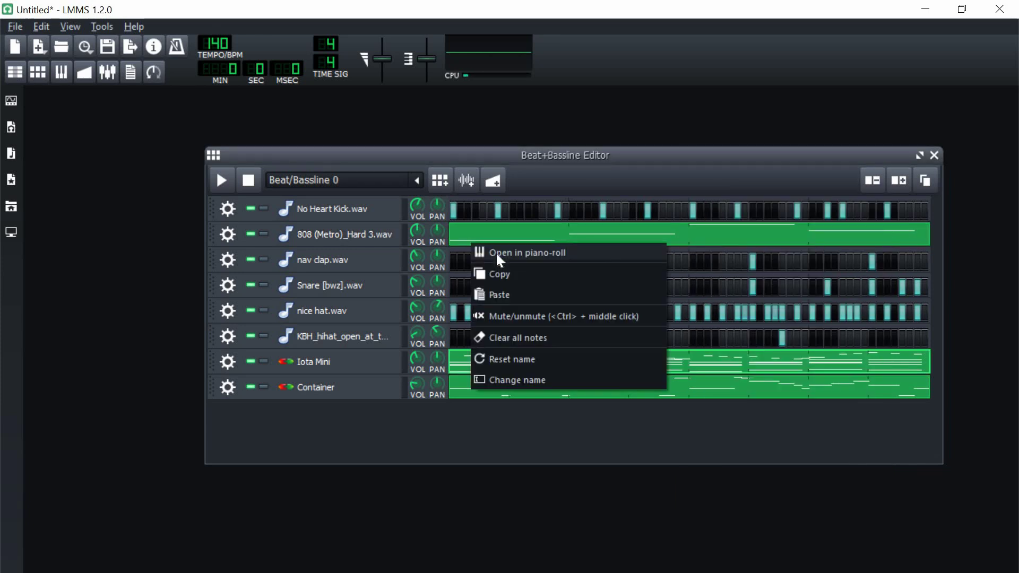
{"action": "left_click", "coordinate": [496, 253]}
{"action": "scroll", "coordinate": [345, 334], "scroll_direction": "up", "scroll_amount": 3}
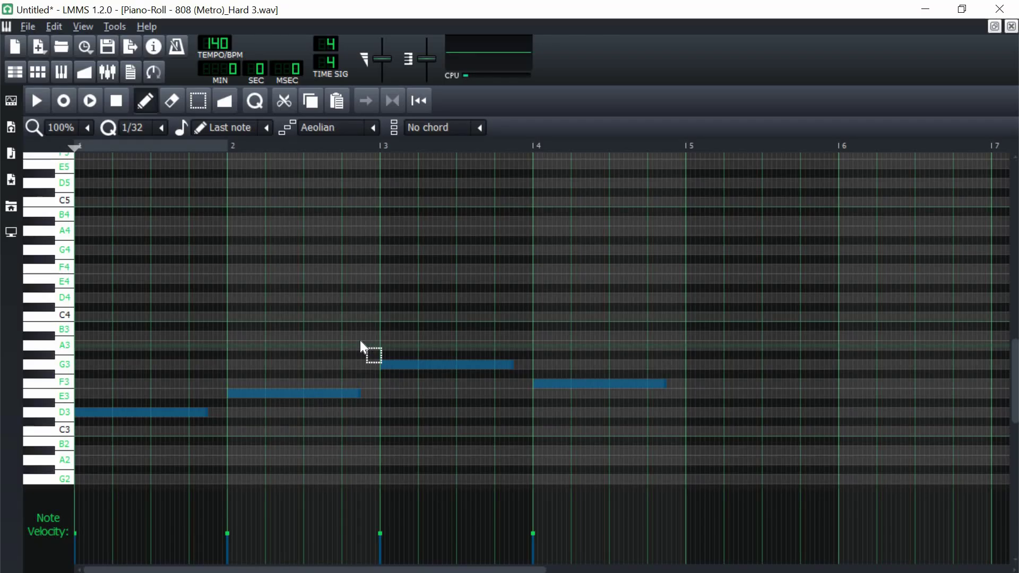
{"action": "key", "text": "ctrl+Up"}
{"action": "key", "text": "ctrl+Up"}
{"action": "scroll", "coordinate": [405, 336], "scroll_direction": "up", "scroll_amount": 7}
{"action": "key", "text": "Escape"}
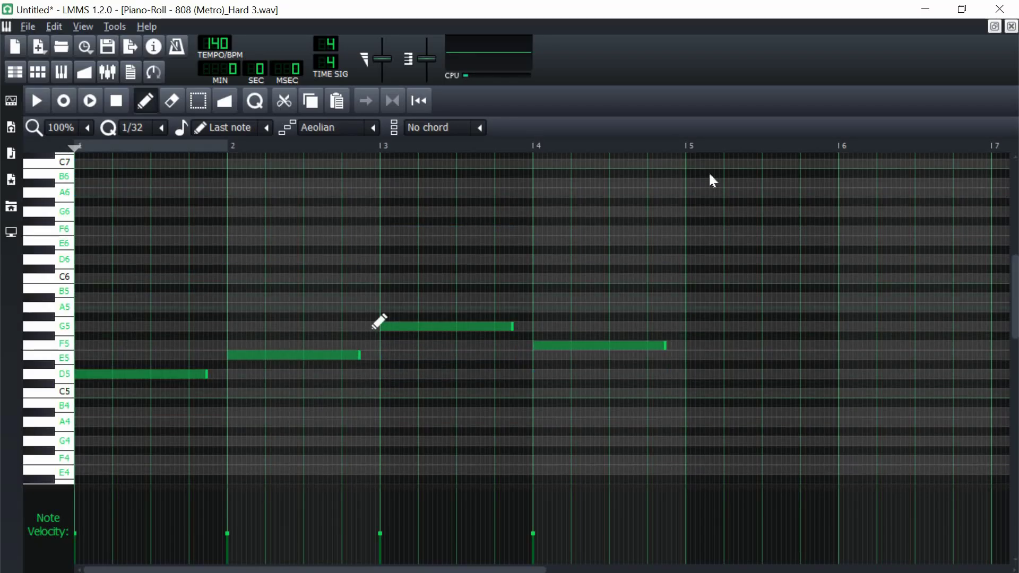
{"action": "left_click", "coordinate": [1012, 26]}
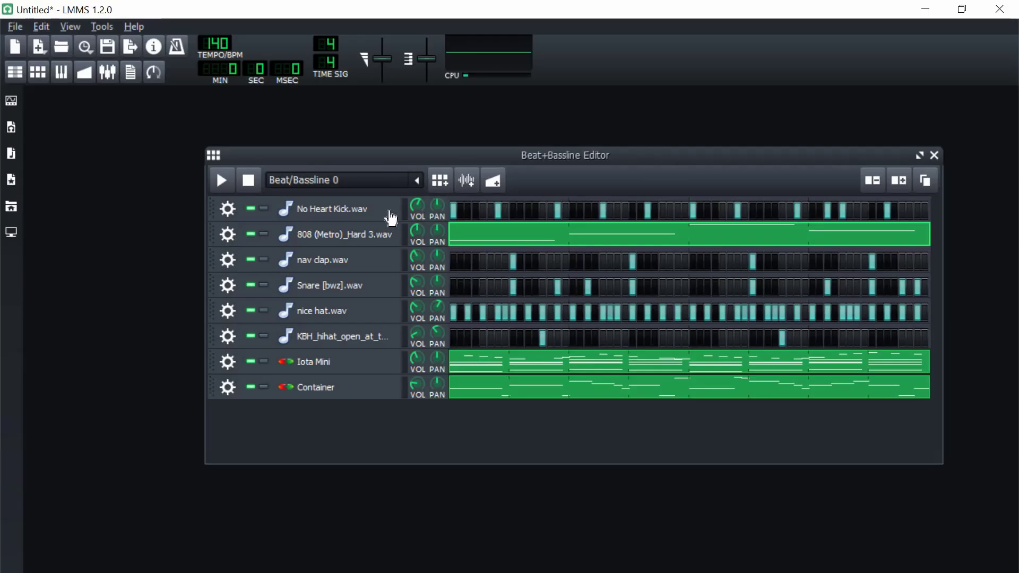
Step: Copy all the notes of the No Heart Kick pattern in its piano roll and close it
{"action": "right_click", "coordinate": [487, 216]}
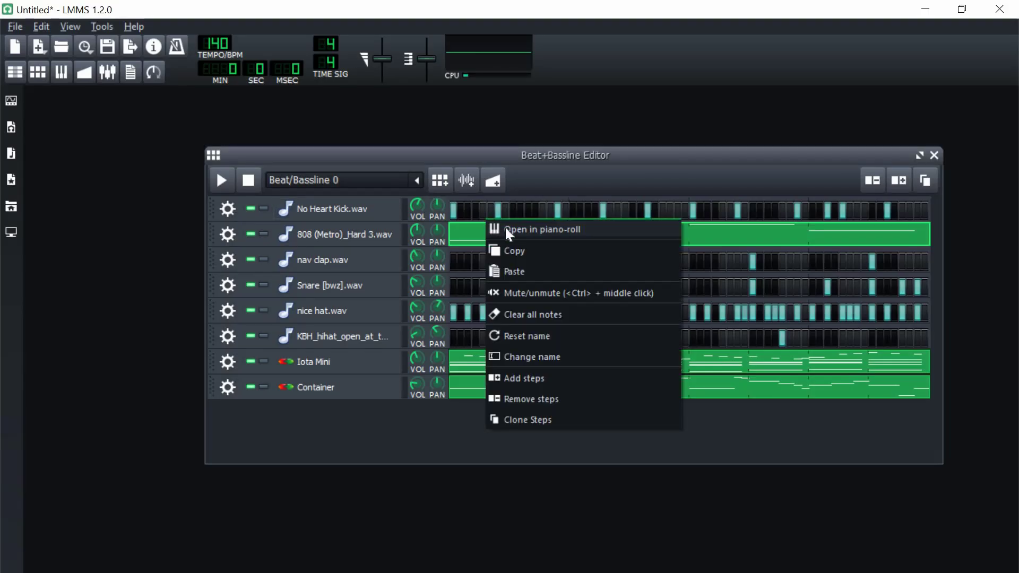
{"action": "left_click", "coordinate": [505, 227]}
{"action": "scroll", "coordinate": [386, 325], "scroll_direction": "down", "scroll_amount": 3}
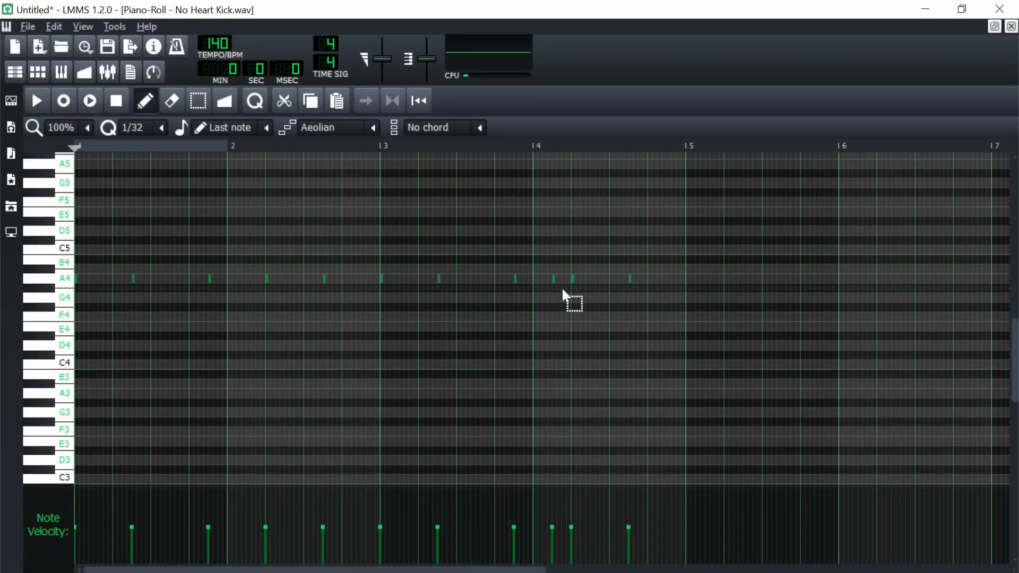
{"action": "key", "text": "ctrl+a"}
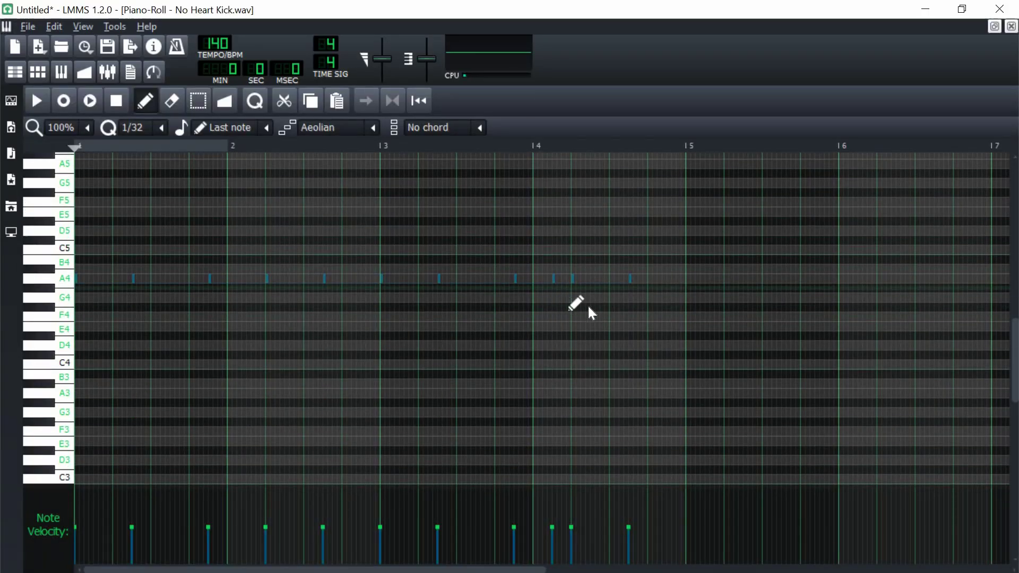
{"action": "left_click", "coordinate": [1013, 26]}
Step: Paste the kick notes into the 808 piano roll as a rhythm guide on A4
{"action": "right_click", "coordinate": [485, 236]}
{"action": "left_click", "coordinate": [512, 247]}
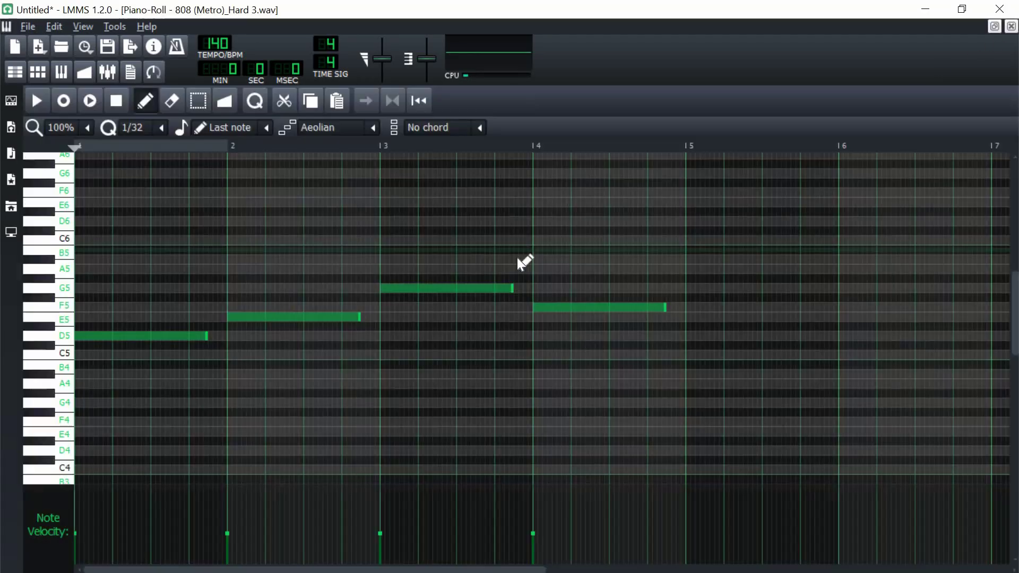
{"action": "key", "text": "ctrl+v"}
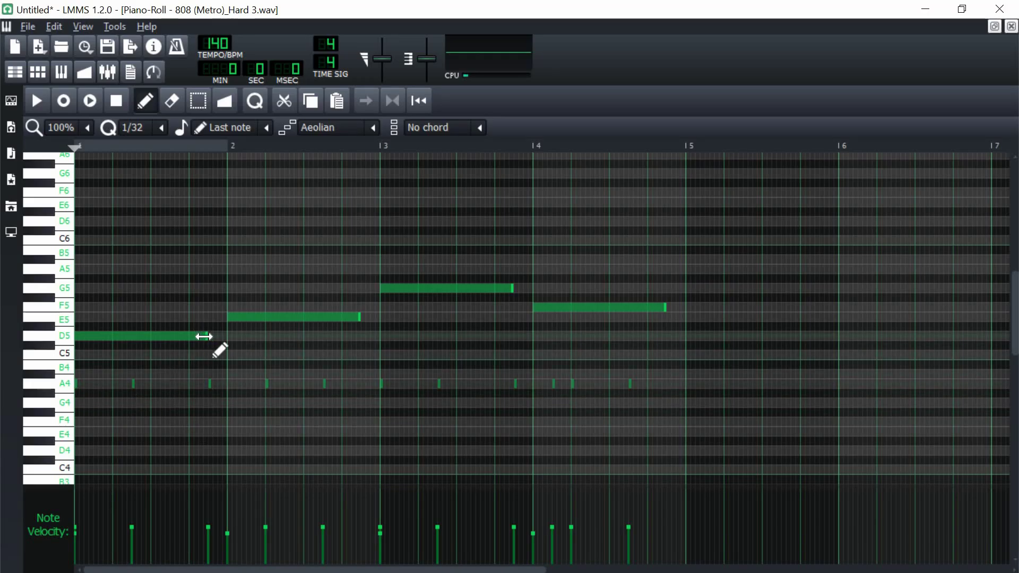
Step: Shorten the D5 bass note to end at the second kick hit and add another D5 note from there to the third hit
{"action": "left_click_drag", "start_coordinate": [202, 337], "coordinate": [127, 350]}
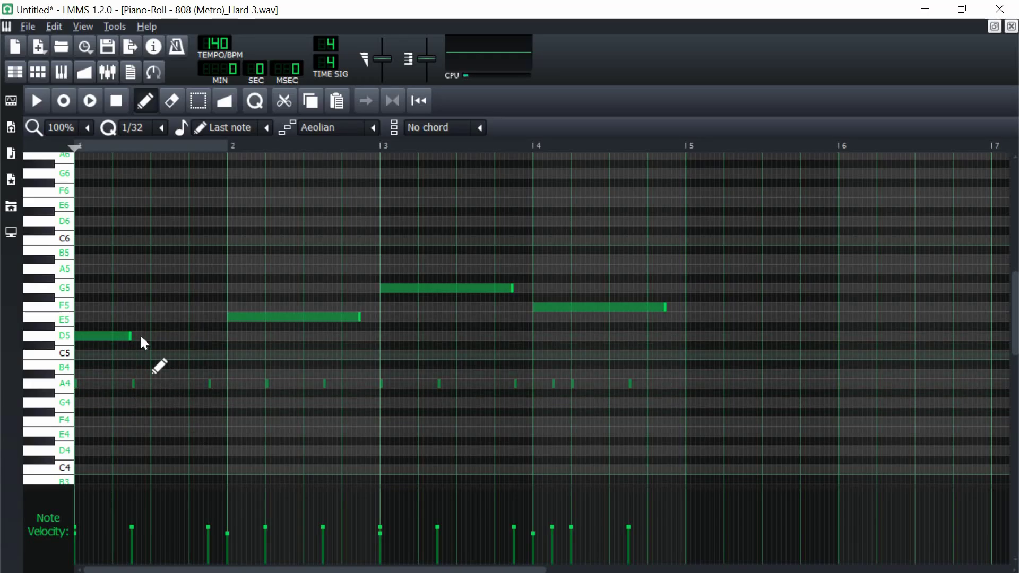
{"action": "left_click", "coordinate": [136, 336]}
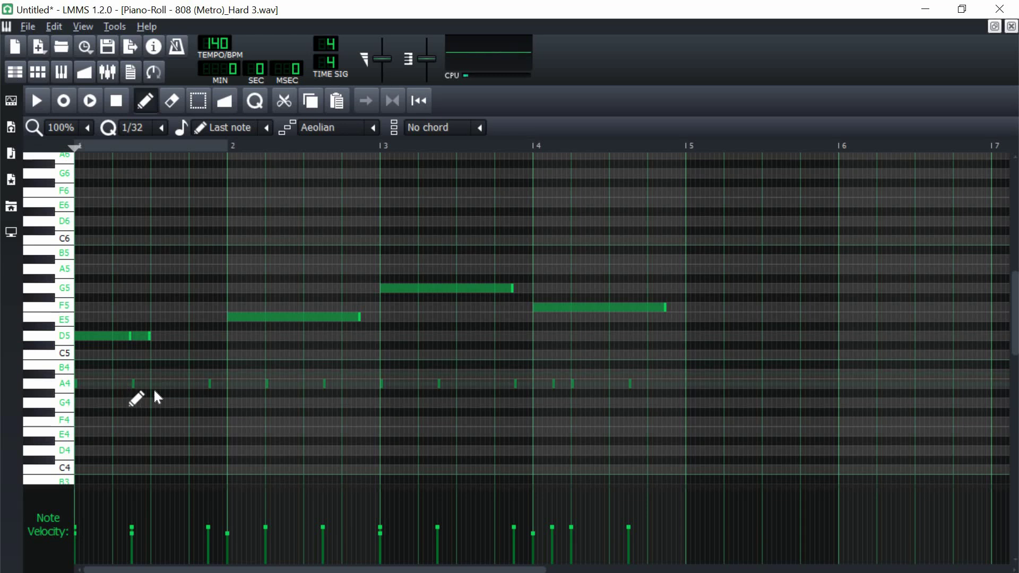
{"action": "left_click_drag", "start_coordinate": [150, 336], "coordinate": [183, 346]}
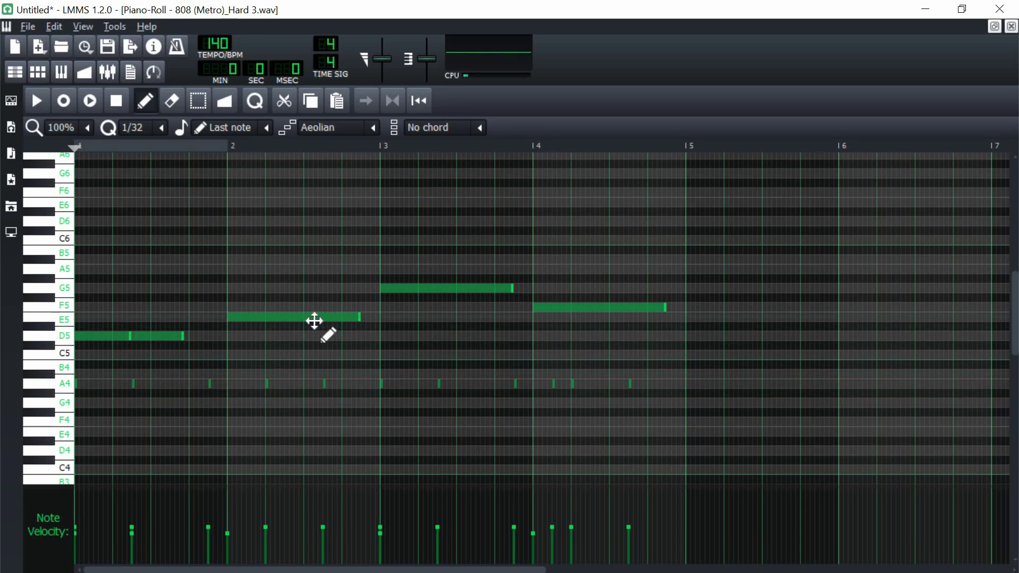
{"action": "left_click_drag", "start_coordinate": [182, 337], "coordinate": [206, 341]}
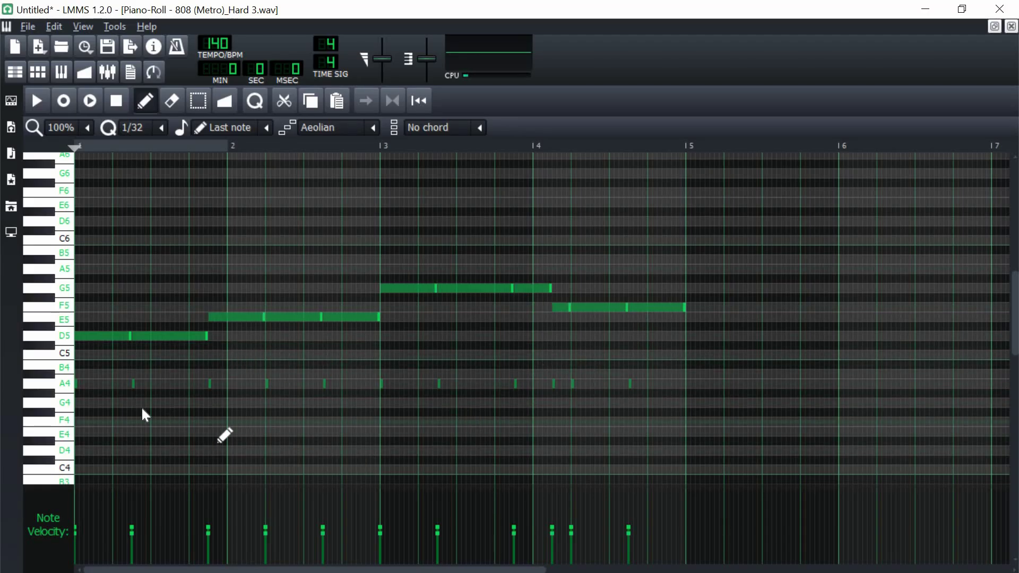
Step: Delete the pasted kick guide notes on A4 and close the piano roll
{"action": "left_click_drag", "start_coordinate": [647, 375], "coordinate": [73, 412]}
{"action": "key", "text": "Delete"}
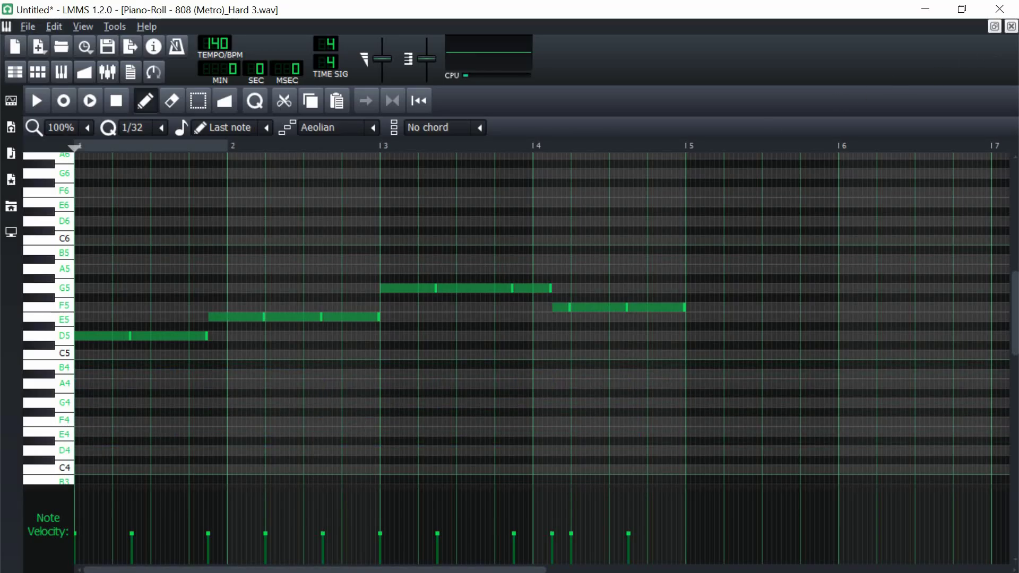
{"action": "left_click", "coordinate": [1012, 26]}
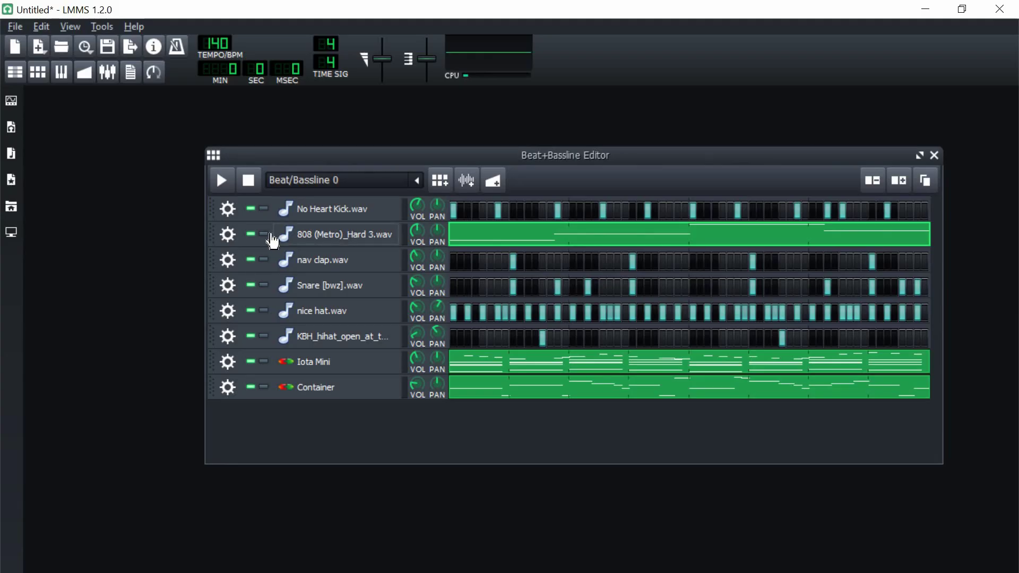
Step: Play back the beat to check the 808 bassline against the kick and stop playback
{"action": "key", "text": "space"}
{"action": "mouse_move", "coordinate": [420, 231]}
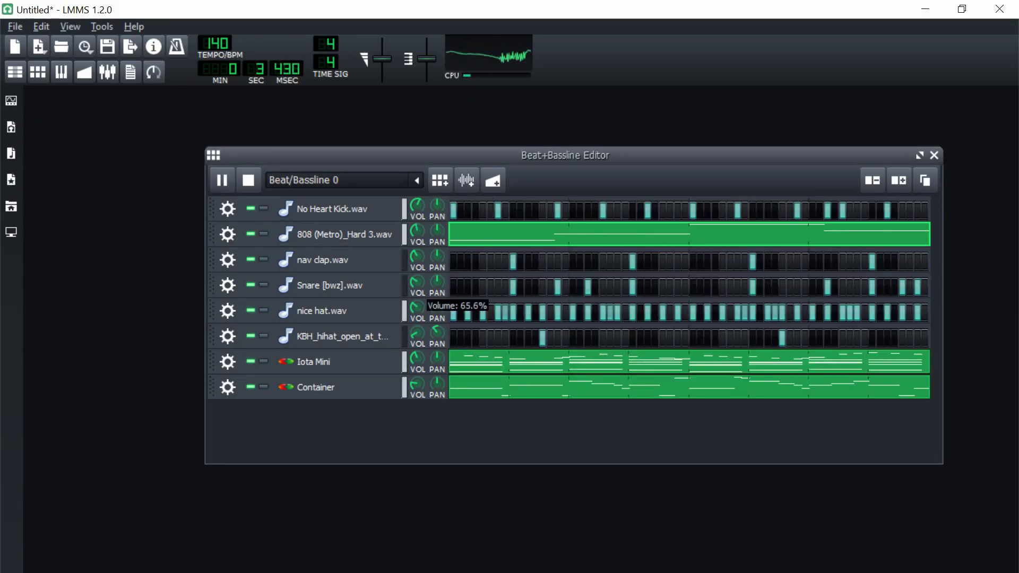
{"action": "left_click", "coordinate": [257, 180]}
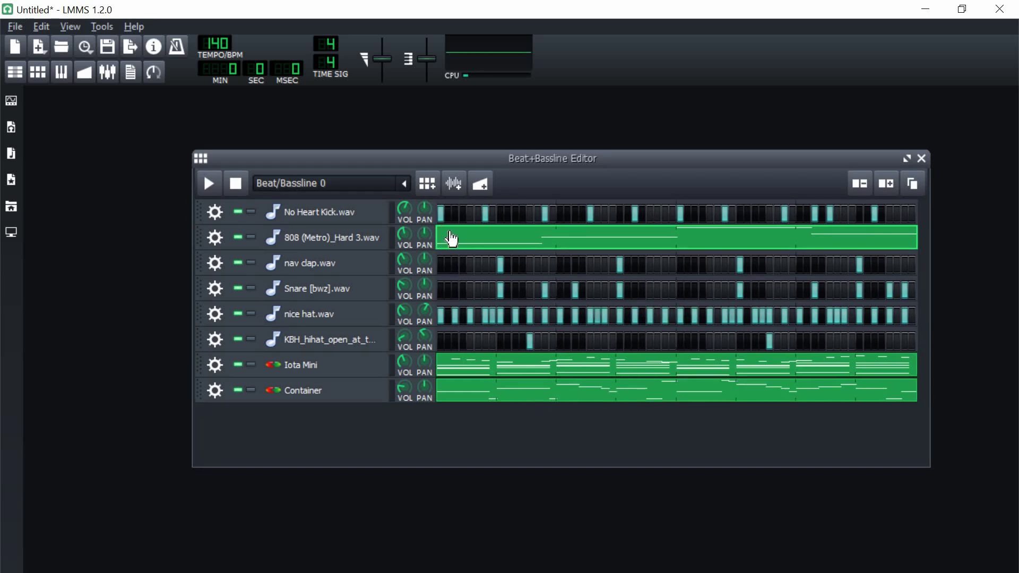
Step: Copy the No Heart Kick pattern from Beat/Bassline 0 into a new Beat/Bassline 1
{"action": "left_click", "coordinate": [17, 73]}
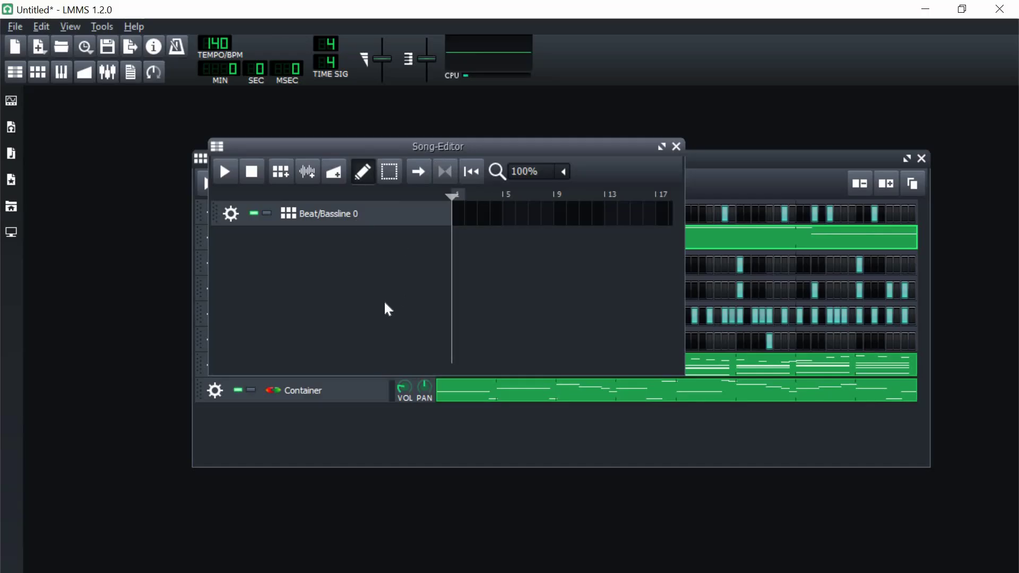
{"action": "left_click", "coordinate": [676, 147]}
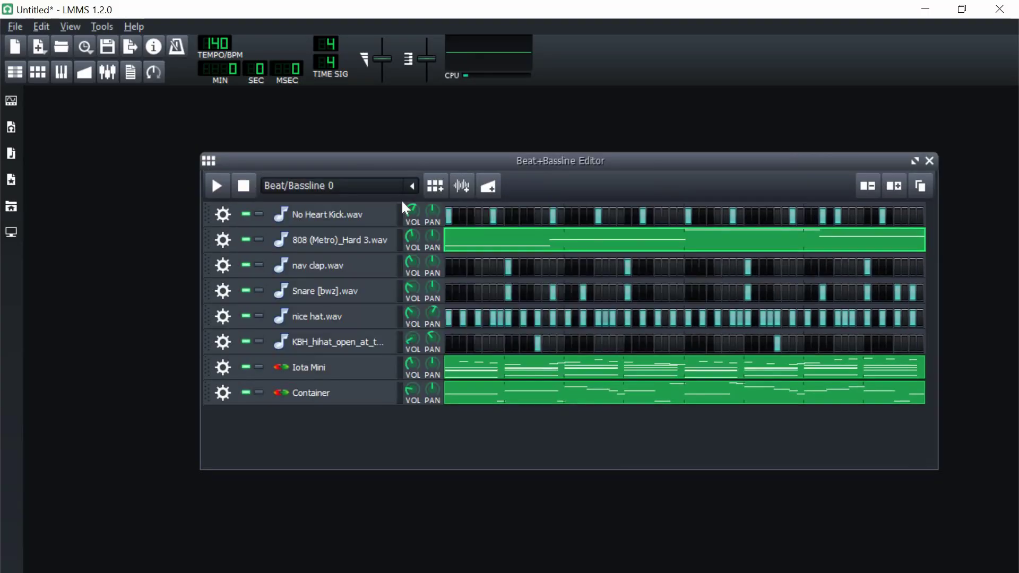
{"action": "right_click", "coordinate": [473, 224]}
{"action": "left_click", "coordinate": [495, 249]}
{"action": "left_click", "coordinate": [436, 190]}
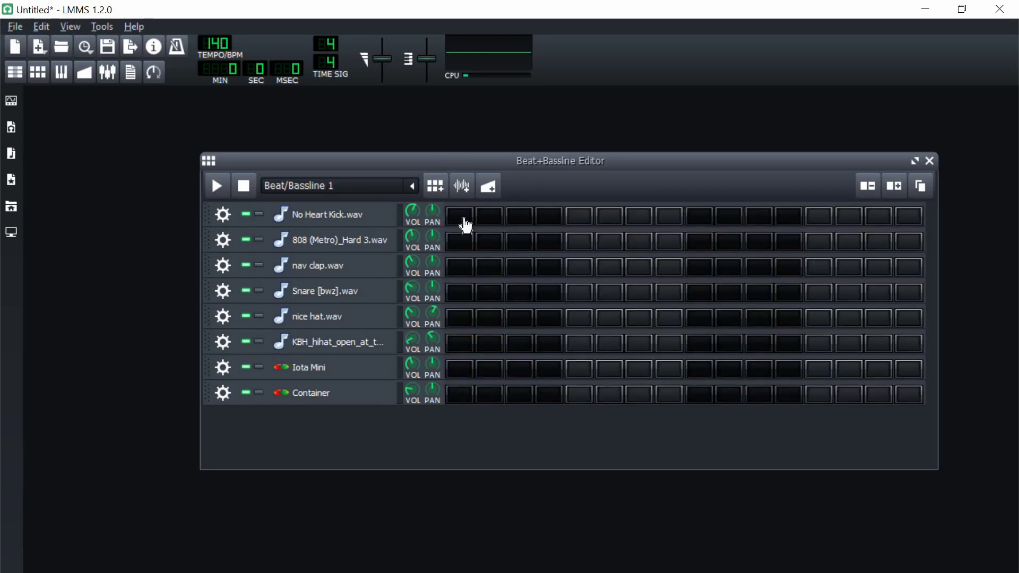
{"action": "right_click", "coordinate": [467, 225]}
{"action": "left_click", "coordinate": [510, 271]}
{"action": "left_click", "coordinate": [411, 186]}
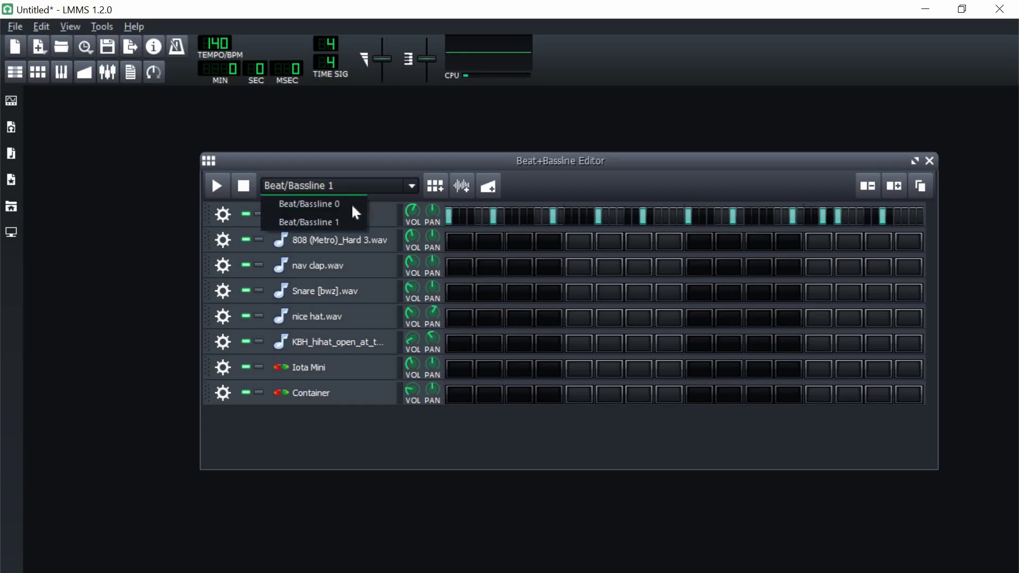
Step: Clear all kick notes from Beat/Bassline 0 and keep that beat/bassline selected
{"action": "left_click", "coordinate": [351, 205]}
{"action": "right_click", "coordinate": [475, 215]}
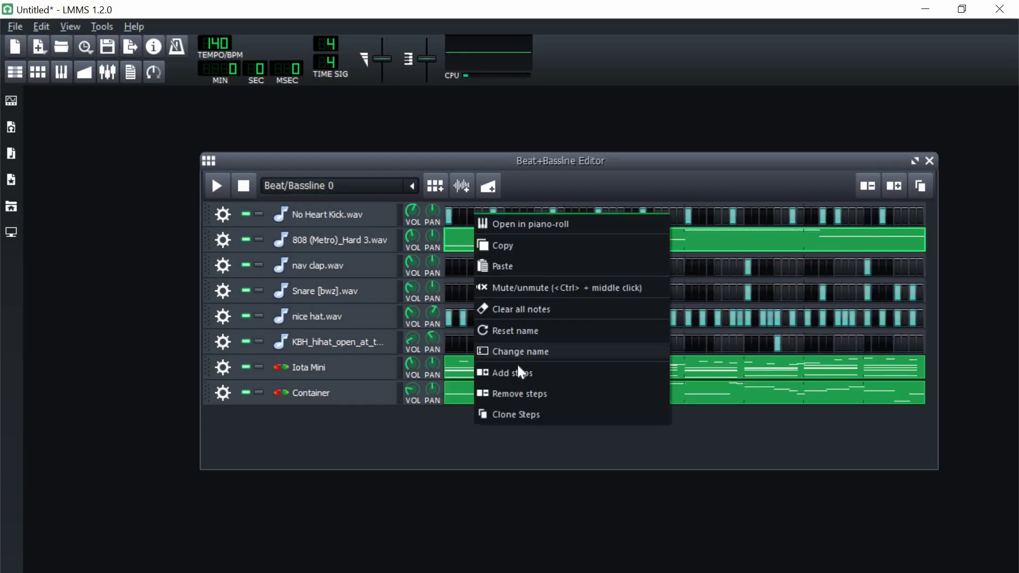
{"action": "left_click", "coordinate": [521, 311]}
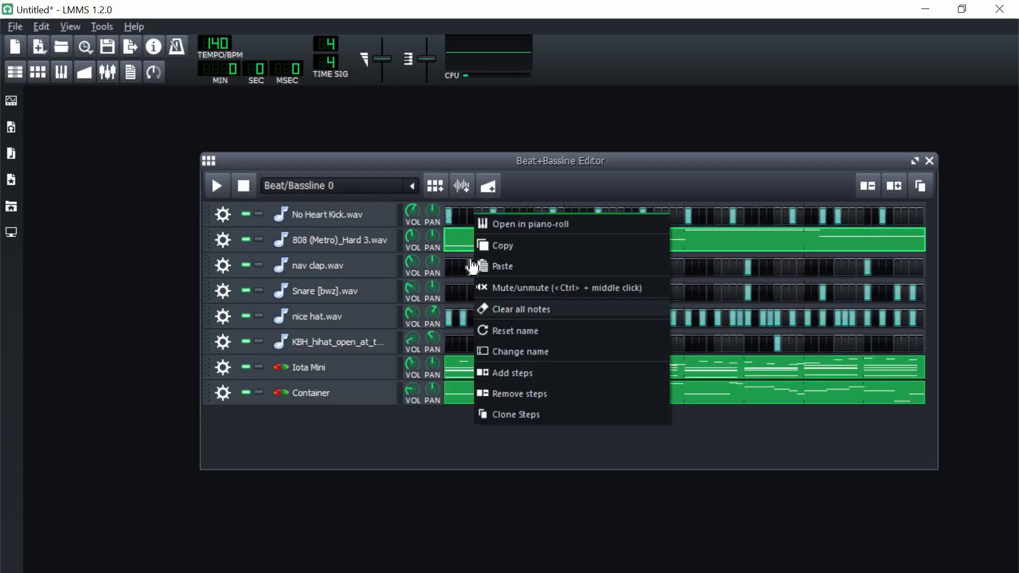
{"action": "left_click", "coordinate": [355, 186]}
{"action": "left_click", "coordinate": [413, 188]}
{"action": "left_click", "coordinate": [351, 204]}
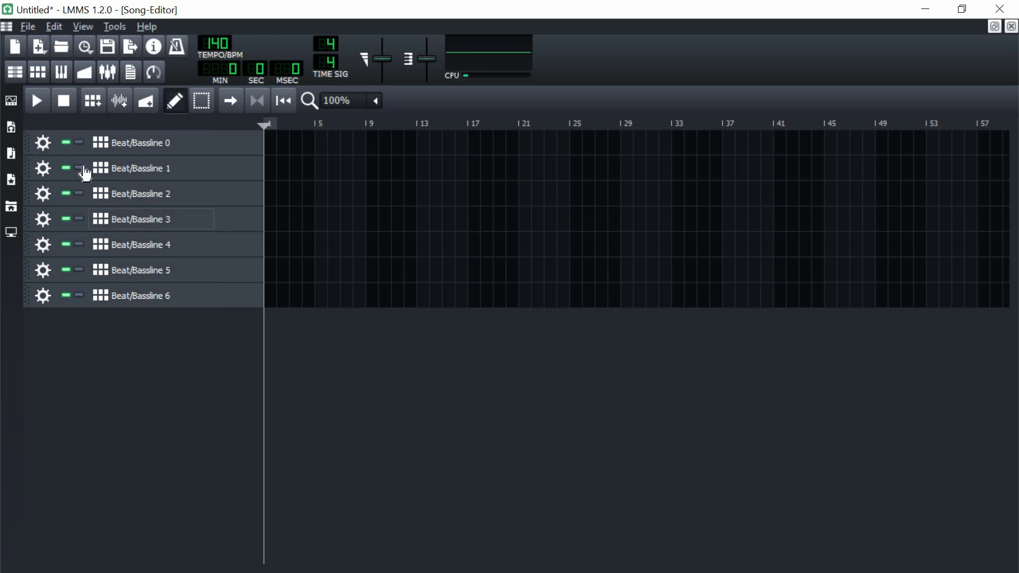
Step: Rename the Beat/Bassline 0 track in the Song-Editor as violin
{"action": "double_click", "coordinate": [146, 146]}
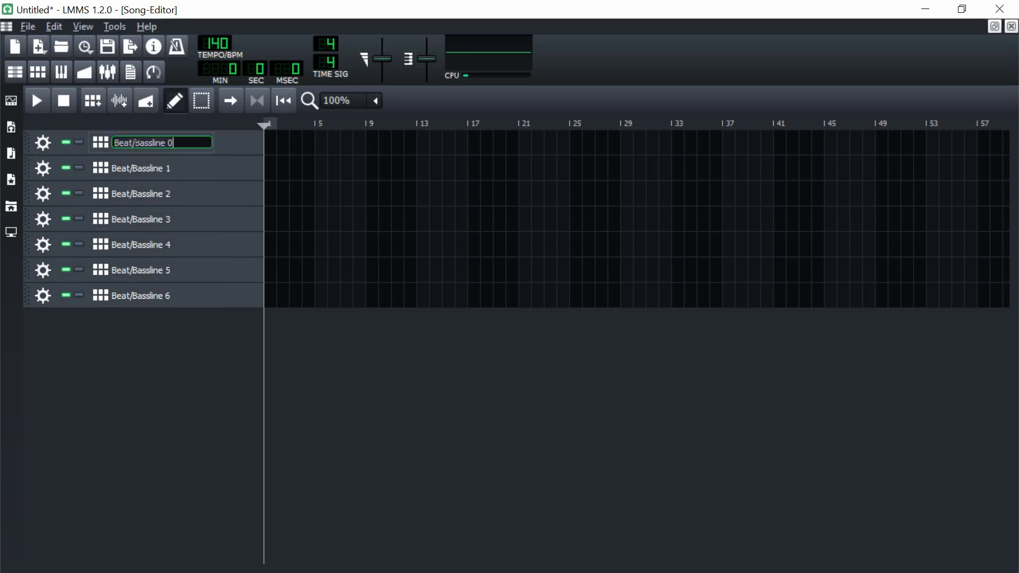
{"action": "key", "text": "BackSpace"}
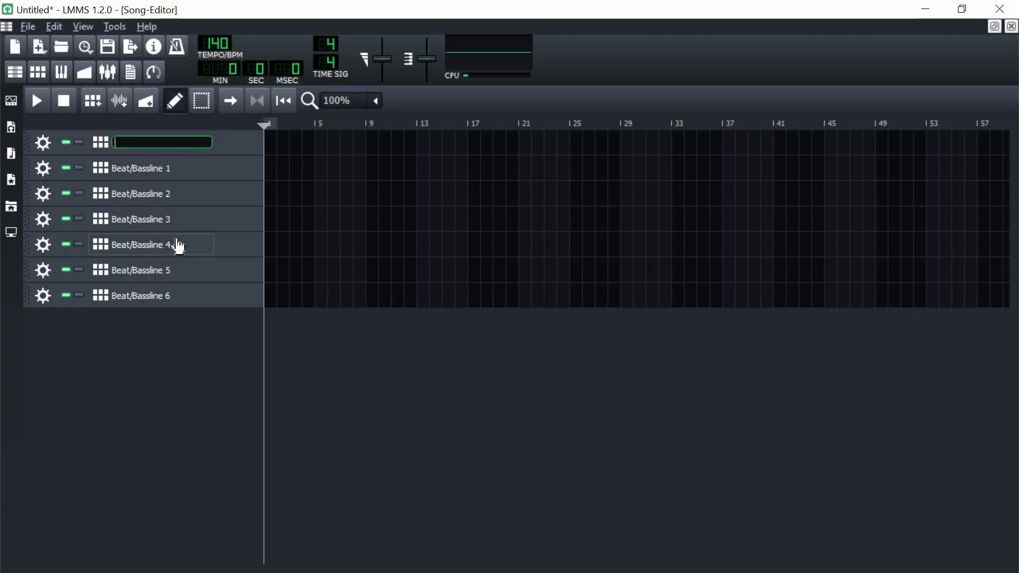
{"action": "type", "text": "violin"}
{"action": "key", "text": "Return"}
Step: Place one clip at bar 1 on the violin track and on each of the Beat/Bassline 1 to 6 tracks
{"action": "left_click", "coordinate": [269, 145]}
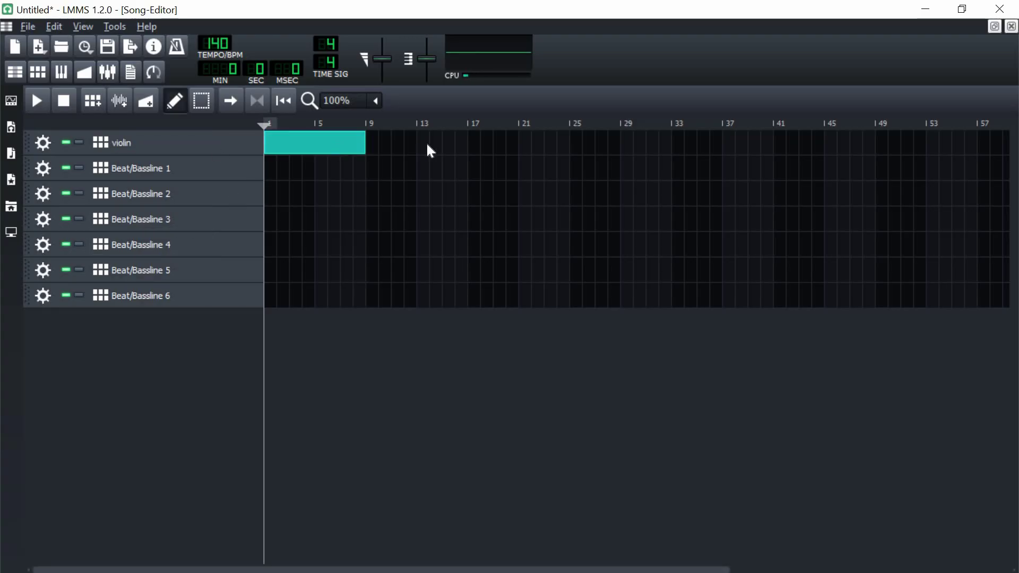
{"action": "key", "text": "space"}
{"action": "key", "text": "space"}
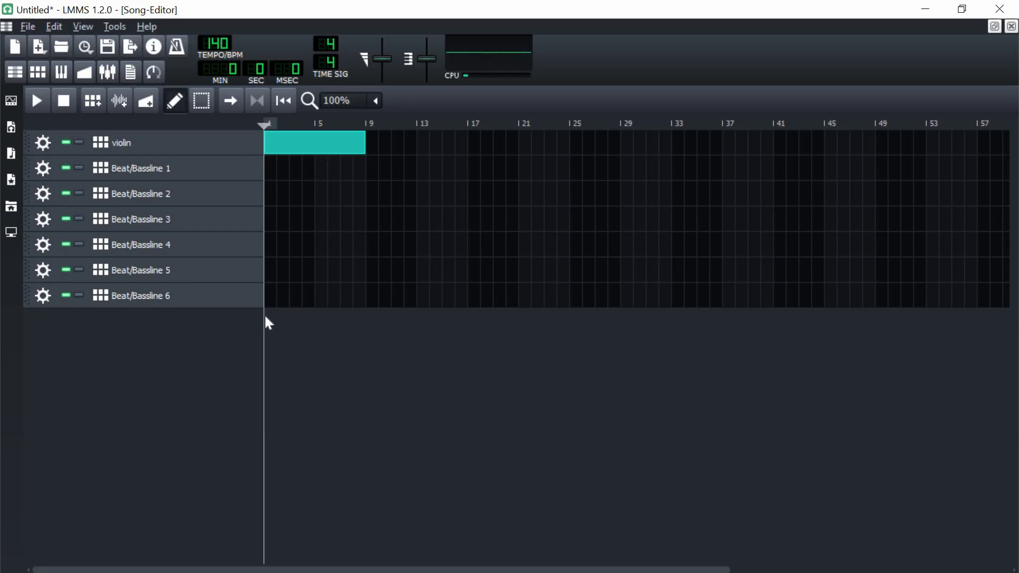
{"action": "left_click", "coordinate": [268, 173]}
{"action": "left_click", "coordinate": [271, 194]}
{"action": "left_click", "coordinate": [273, 219]}
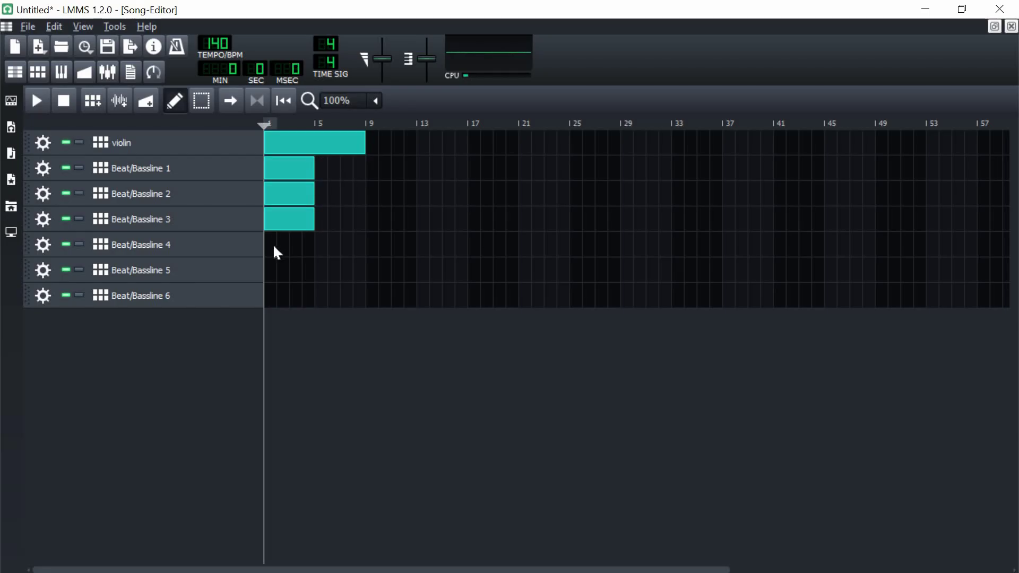
{"action": "left_click", "coordinate": [281, 295]}
{"action": "left_click", "coordinate": [297, 270]}
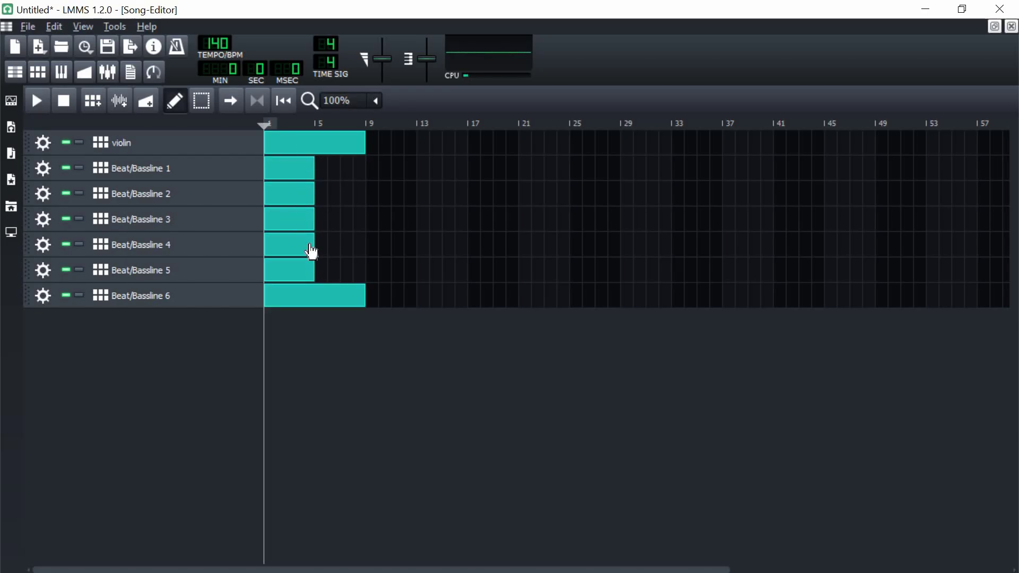
Step: Duplicate the kick, 808, clap and snare, hihat and open hat clips so the copies start at bar 5
{"action": "left_click", "coordinate": [203, 101]}
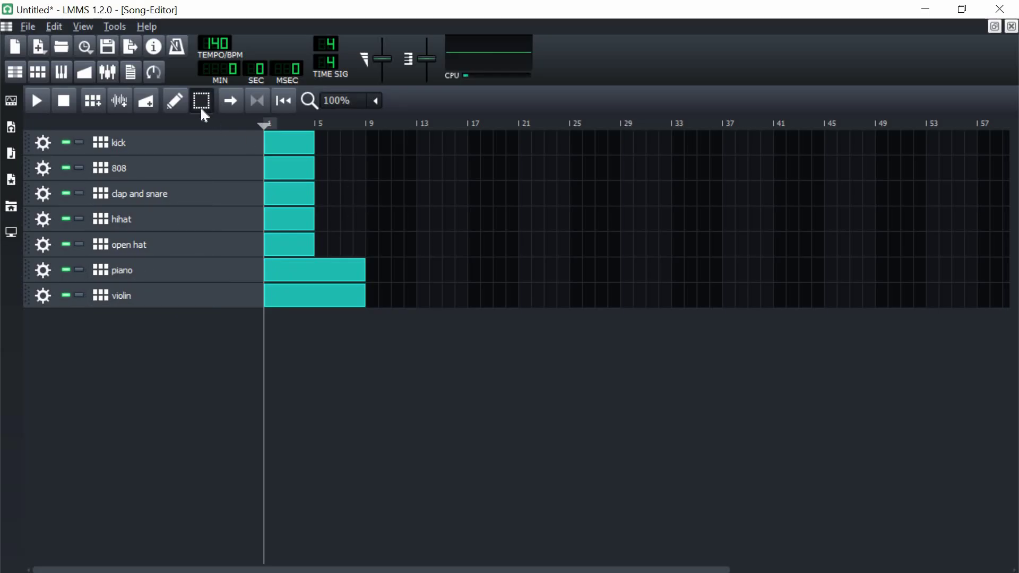
{"action": "left_click_drag", "start_coordinate": [340, 145], "coordinate": [325, 250]}
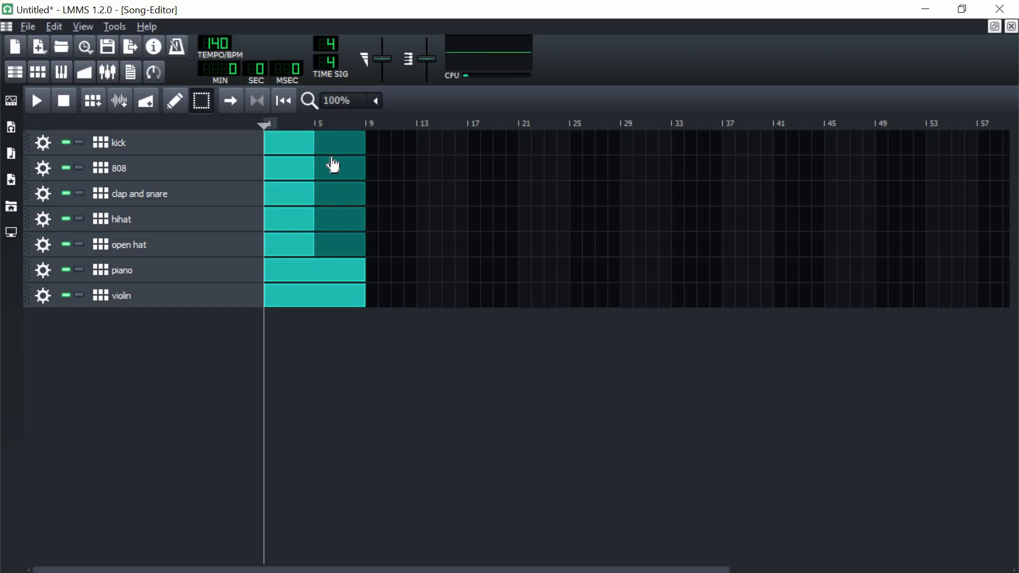
{"action": "left_click", "coordinate": [415, 144]}
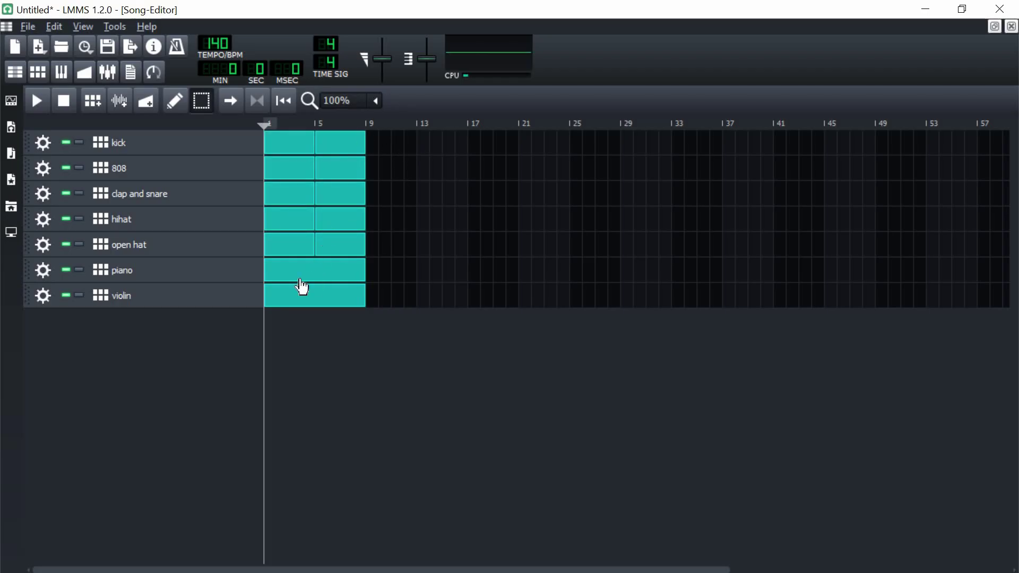
Step: Duplicate all clips to bar 9, and duplicate the resulting 16-bar block to bar 17
{"action": "left_click_drag", "start_coordinate": [321, 268], "coordinate": [377, 272]}
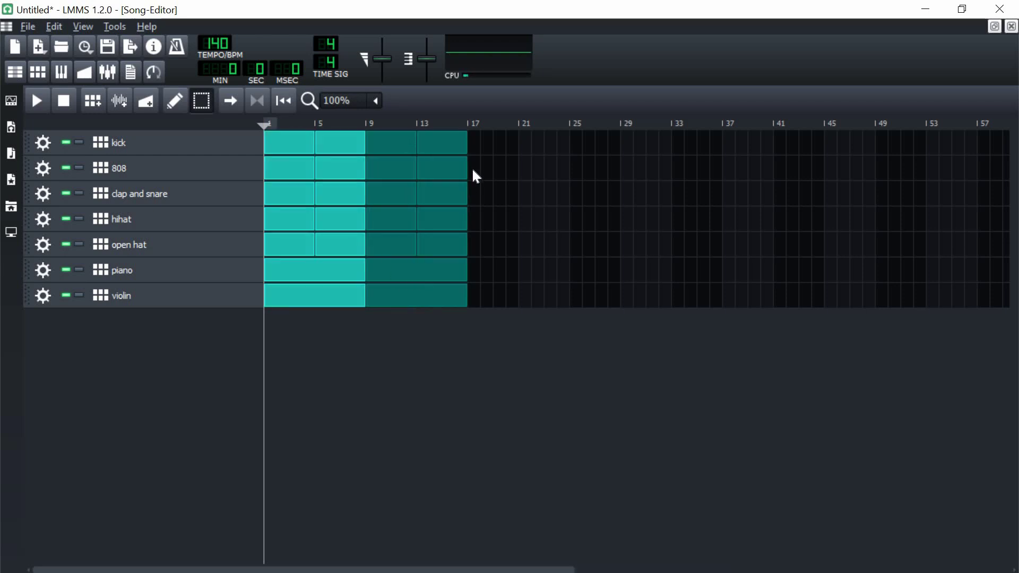
{"action": "left_click_drag", "start_coordinate": [477, 150], "coordinate": [287, 280]}
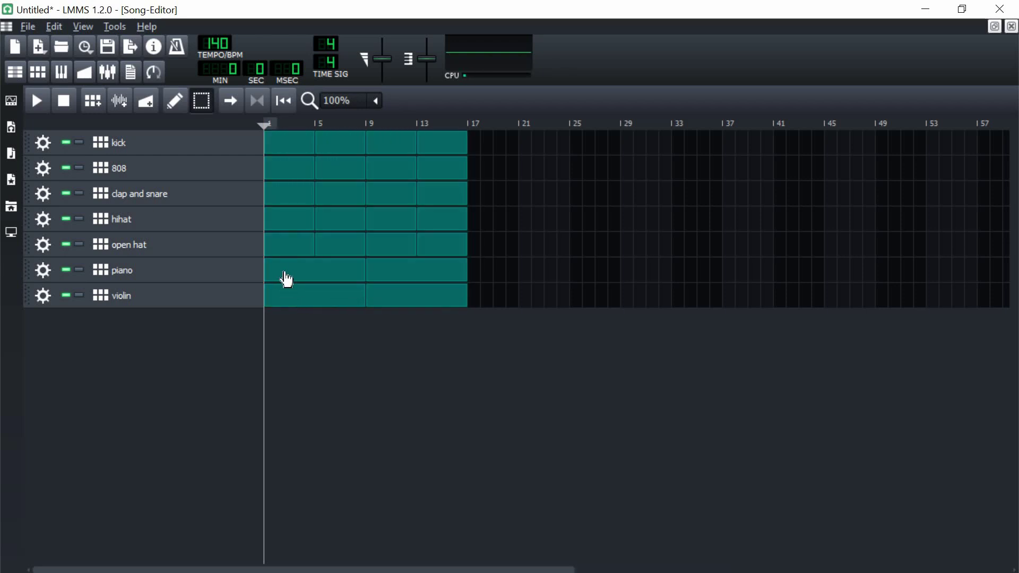
{"action": "left_click_drag", "start_coordinate": [485, 267], "coordinate": [474, 269]}
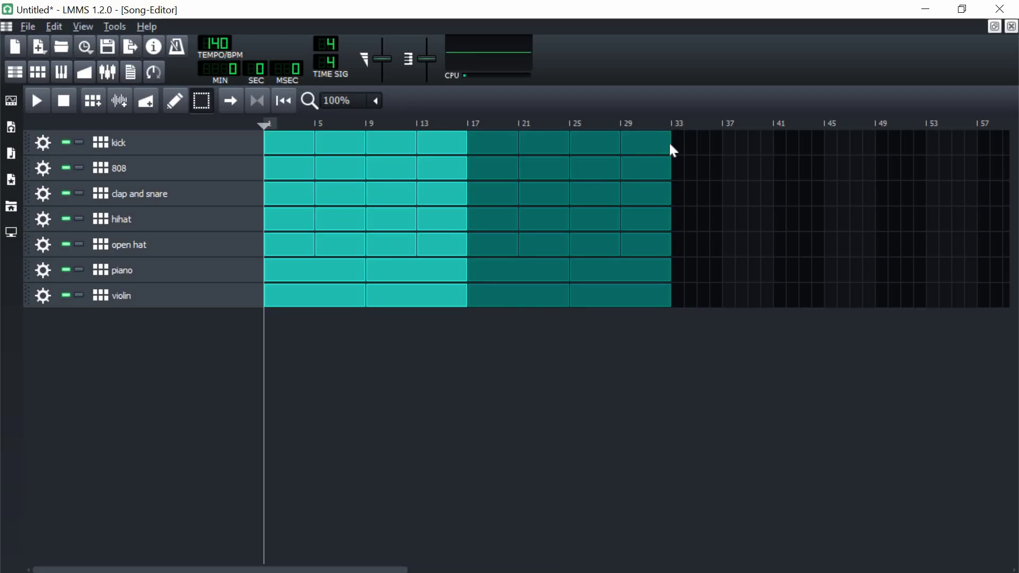
Step: Move the whole 32-bar arrangement on all seven tracks so it starts at bar 17
{"action": "left_click", "coordinate": [673, 151]}
{"action": "left_click_drag", "start_coordinate": [697, 139], "coordinate": [283, 324]}
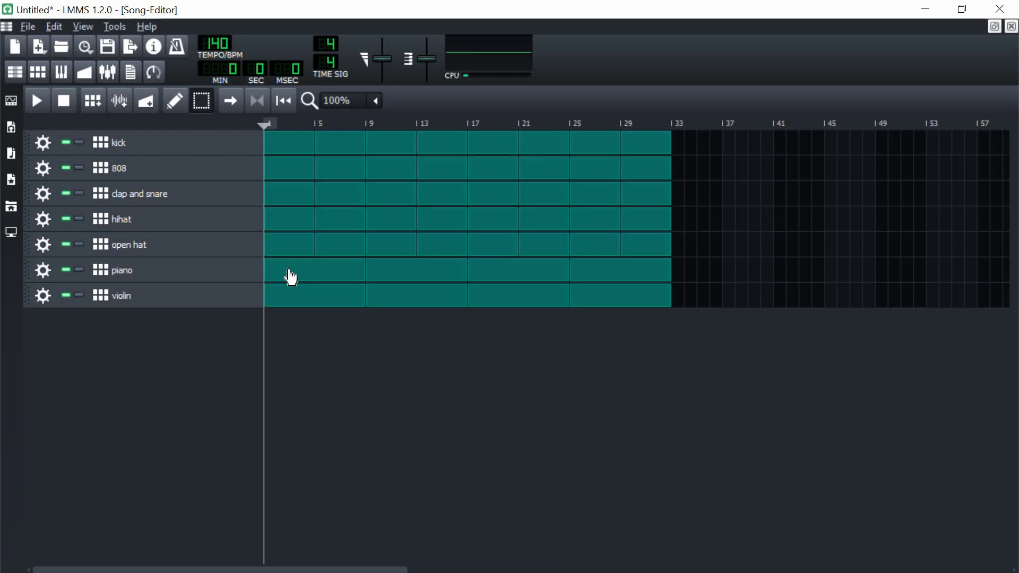
{"action": "left_click_drag", "start_coordinate": [291, 277], "coordinate": [491, 270]}
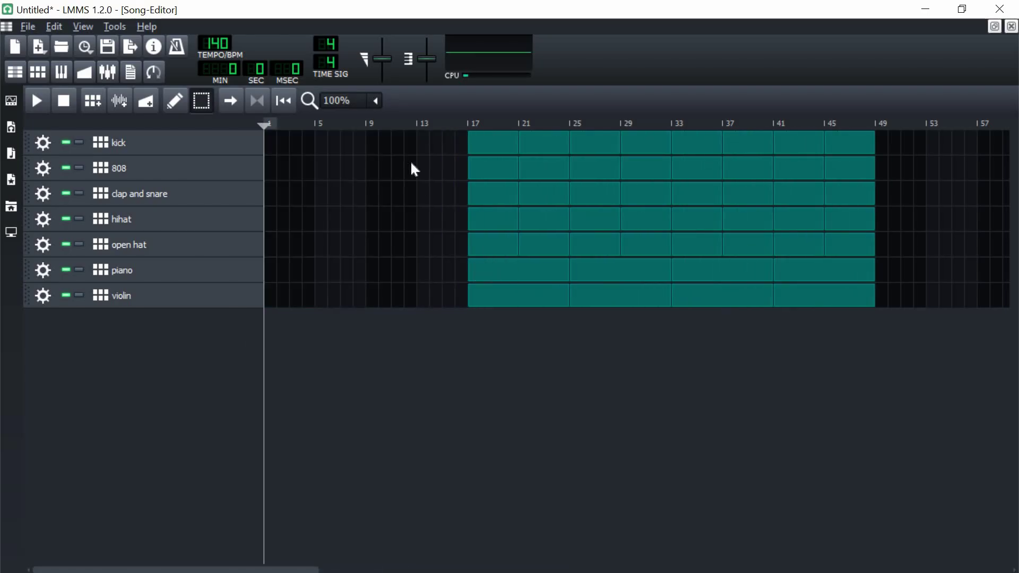
Step: Copy the piano clip to bars 1 and 9 to fill the 16-bar intro
{"action": "left_click", "coordinate": [357, 281]}
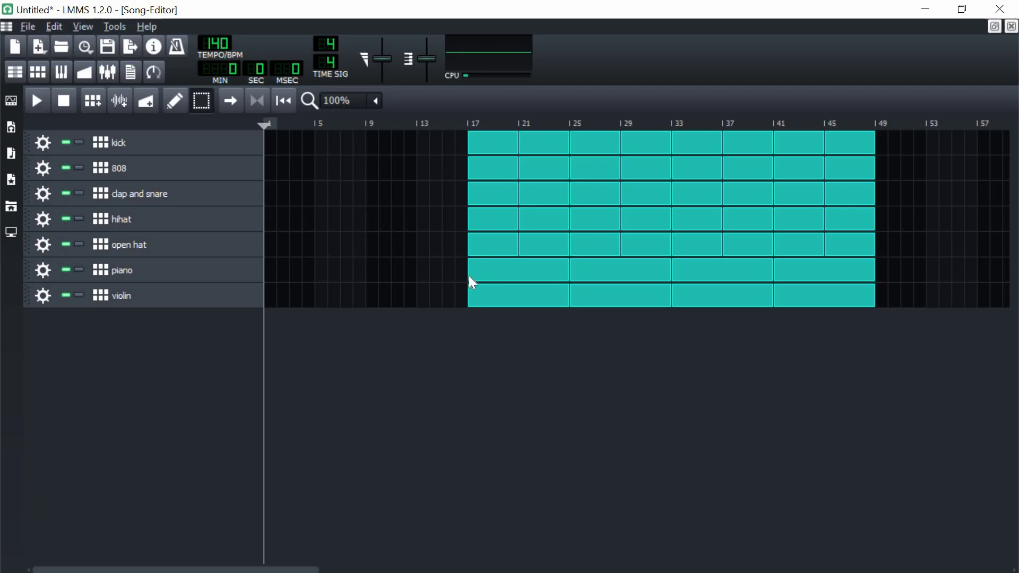
{"action": "left_click_drag", "start_coordinate": [469, 275], "coordinate": [275, 263]}
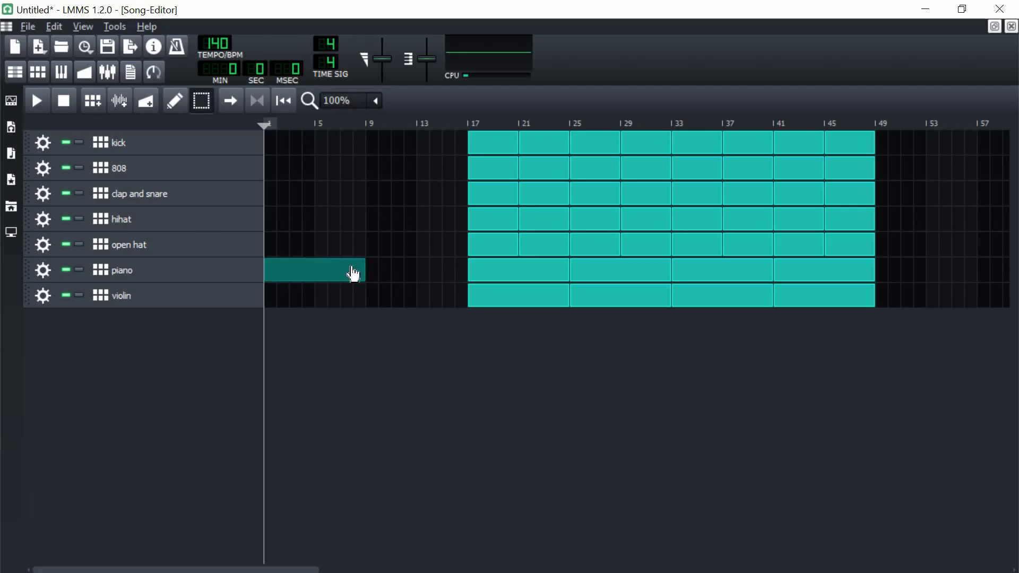
{"action": "left_click_drag", "start_coordinate": [351, 268], "coordinate": [371, 269]}
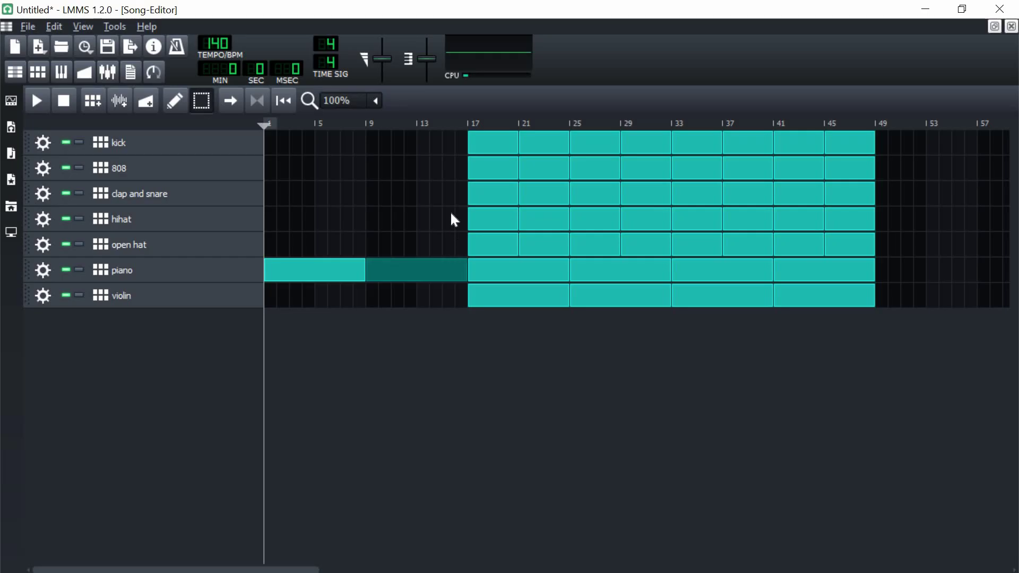
Step: Copy two hihat clips and two clap and snare clips into bars 9 to 16, and set the playhead to bar 16
{"action": "left_click_drag", "start_coordinate": [462, 213], "coordinate": [537, 218]}
{"action": "left_click_drag", "start_coordinate": [503, 215], "coordinate": [450, 225]}
{"action": "left_click_drag", "start_coordinate": [377, 229], "coordinate": [378, 230]}
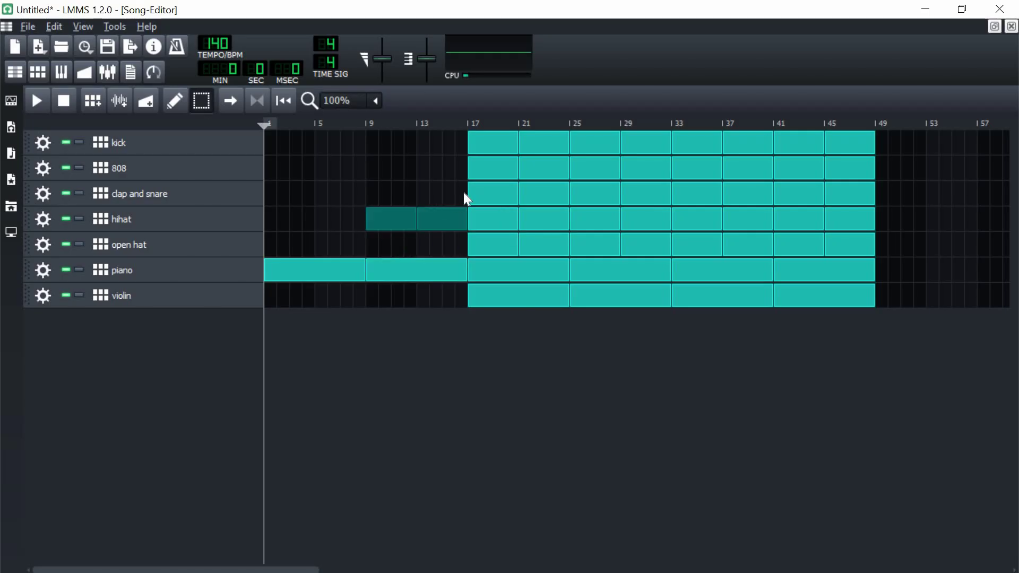
{"action": "left_click_drag", "start_coordinate": [450, 193], "coordinate": [547, 205]}
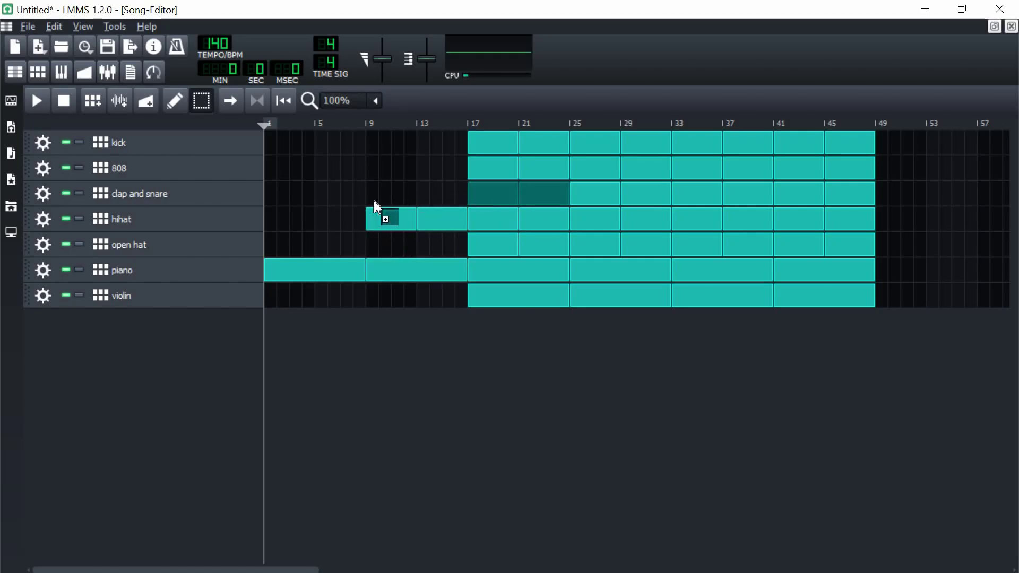
{"action": "left_click_drag", "start_coordinate": [374, 201], "coordinate": [375, 202]}
{"action": "left_click", "coordinate": [455, 122]}
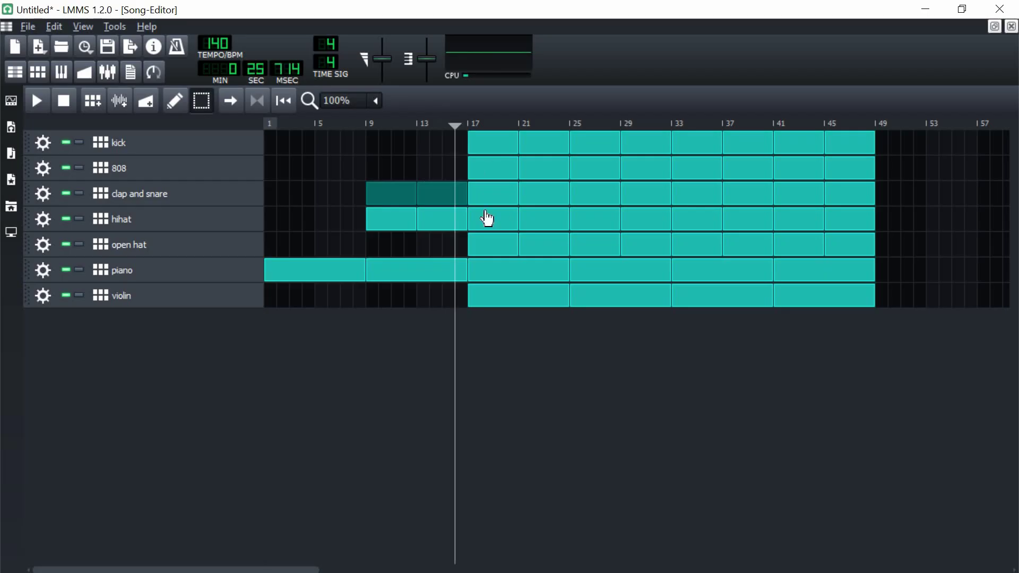
Step: Play back the transition from the intro at bar 16 into the main section at bar 17
{"action": "key", "text": "space"}
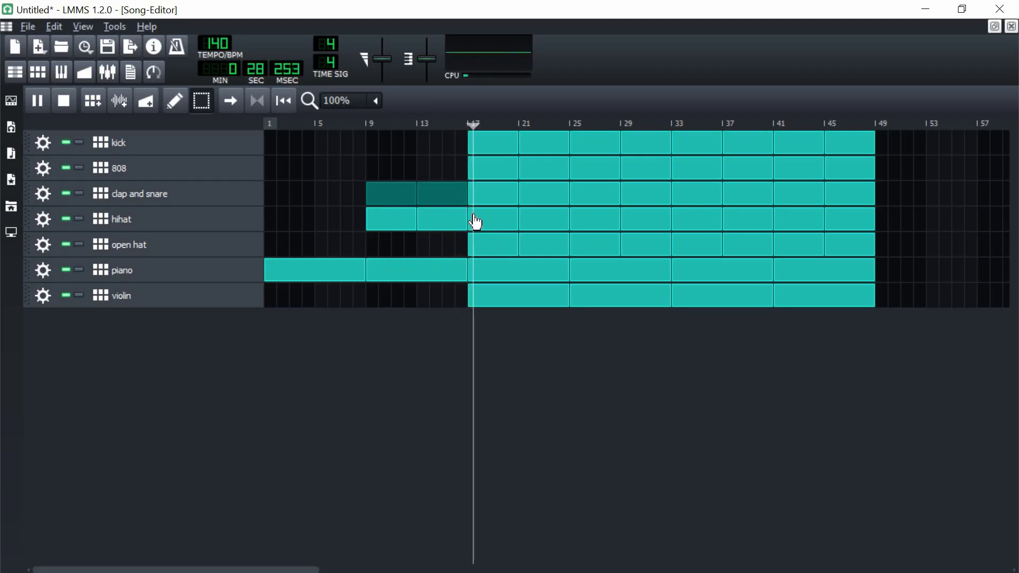
{"action": "key", "text": "space"}
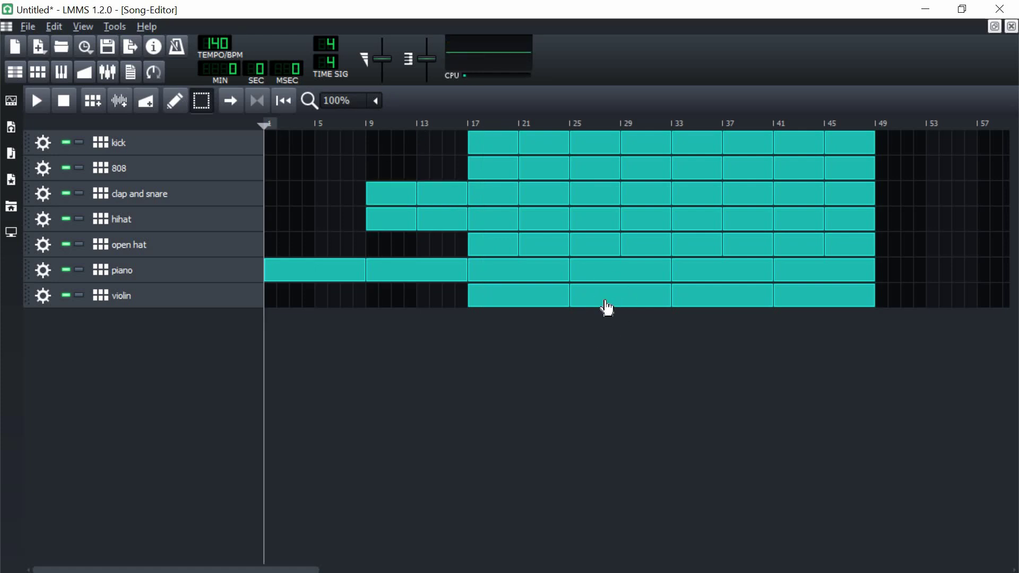
Step: Delete the violin and open hat clips in bars 25 to 32 and bars 41 to 48
{"action": "right_click", "coordinate": [604, 302]}
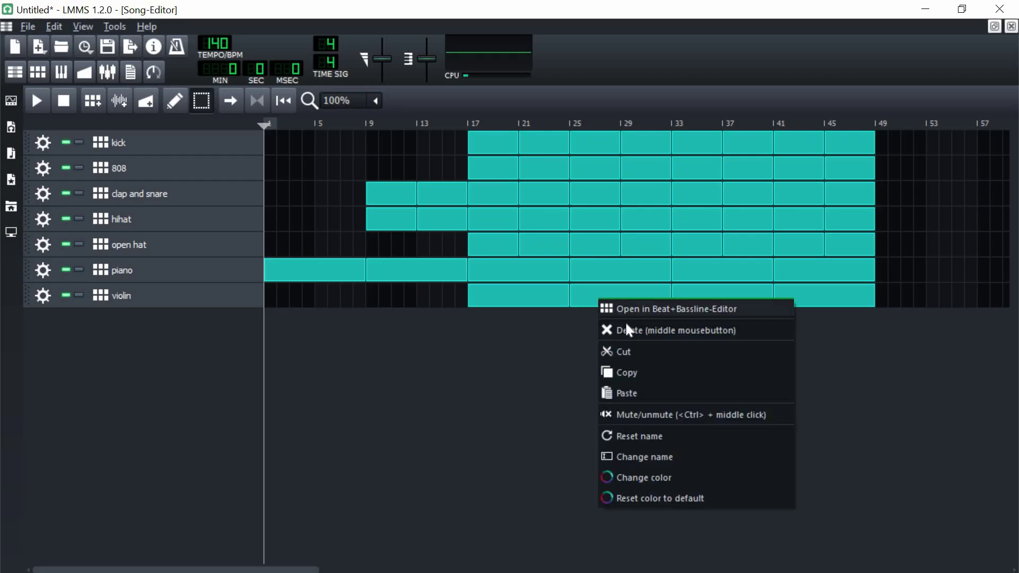
{"action": "left_click", "coordinate": [627, 324]}
{"action": "right_click", "coordinate": [804, 303]}
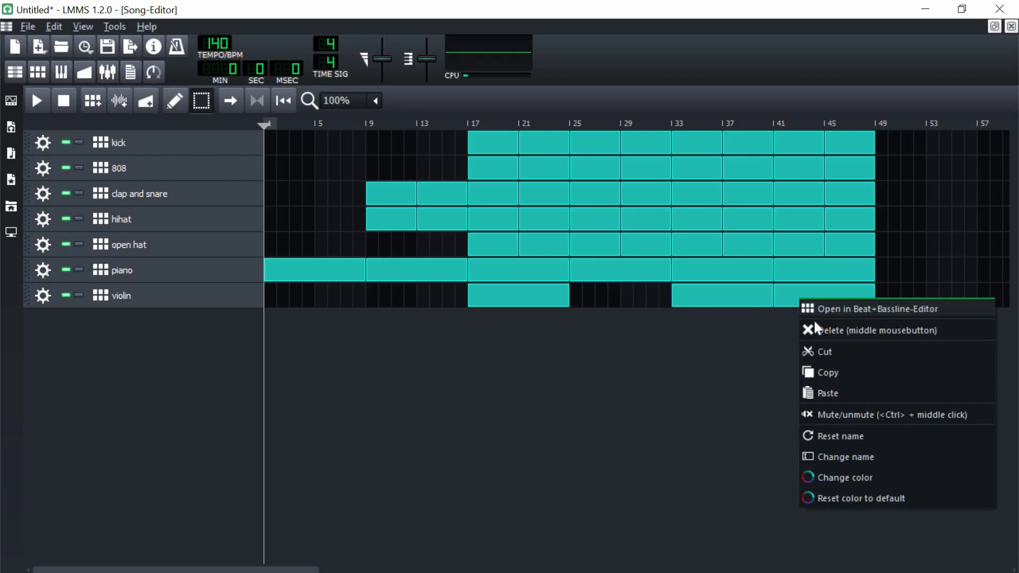
{"action": "left_click", "coordinate": [815, 329]}
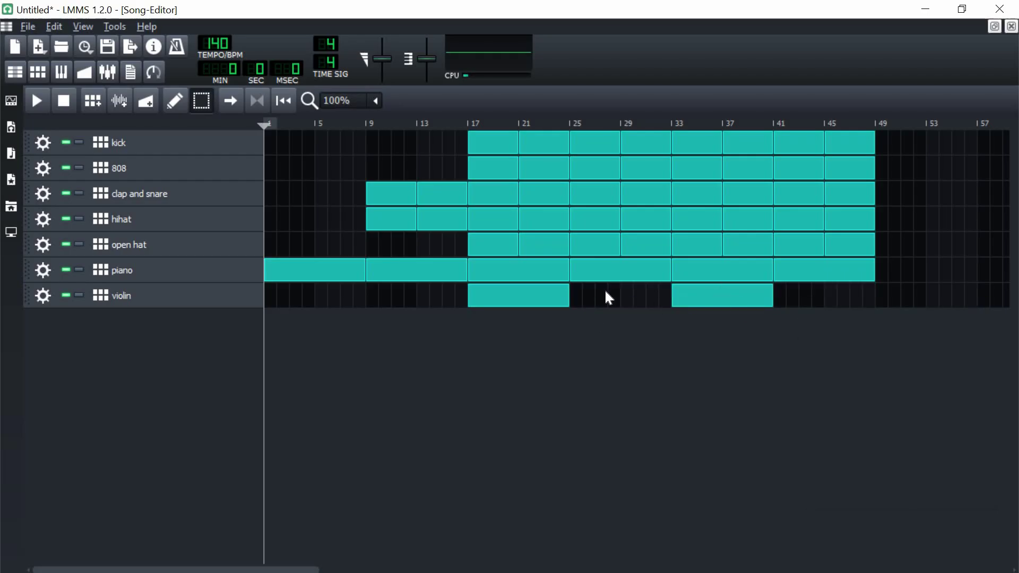
{"action": "right_click", "coordinate": [598, 245]}
{"action": "left_click", "coordinate": [626, 273]}
{"action": "right_click", "coordinate": [651, 245]}
{"action": "left_click", "coordinate": [674, 277]}
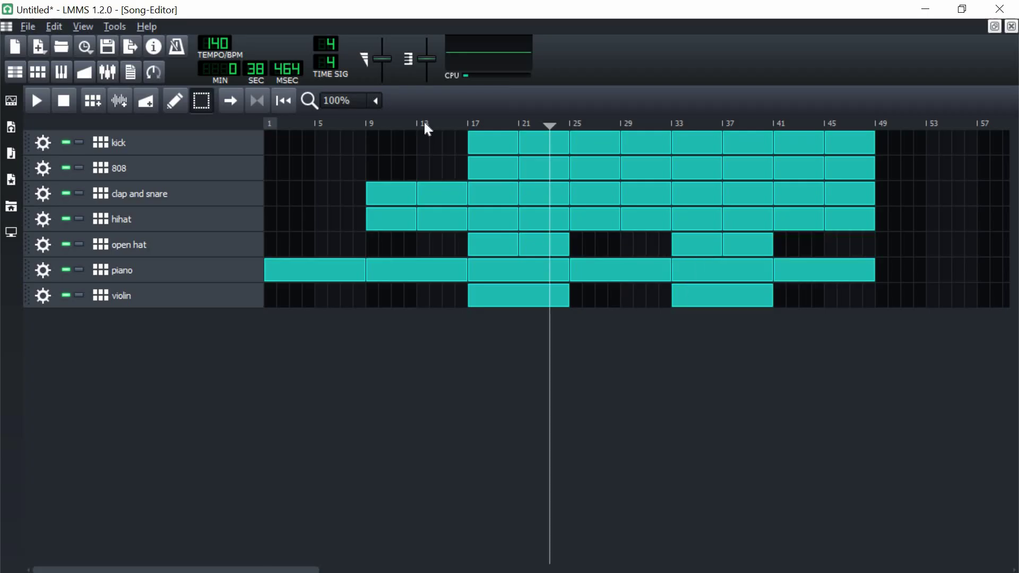
Step: Shorten the last intro hihat clip by one bar so it ends at bar 16, leaving a gap before bar 17
{"action": "left_click", "coordinate": [424, 123]}
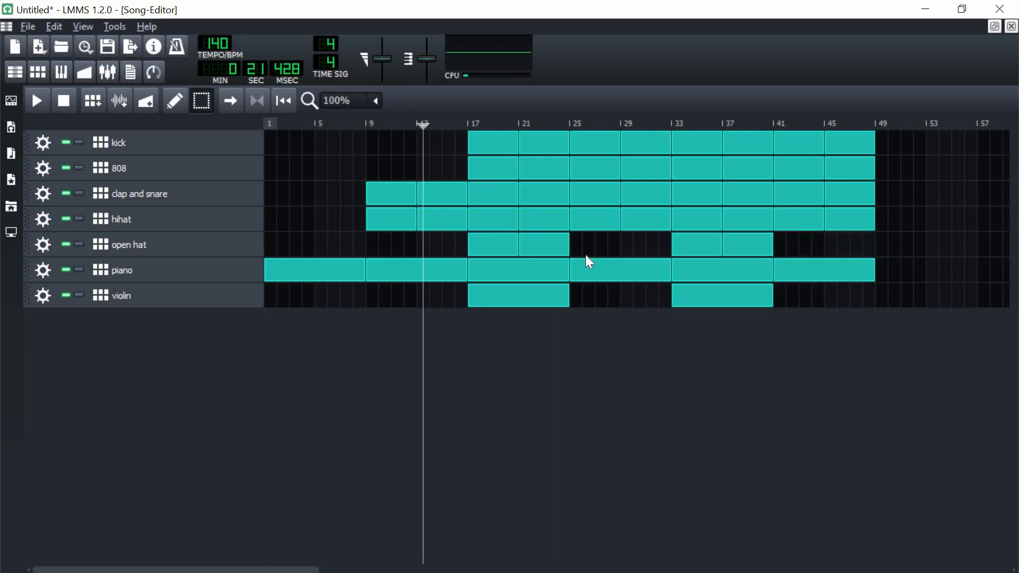
{"action": "left_click", "coordinate": [552, 123]}
{"action": "key", "text": "Home"}
{"action": "left_click", "coordinate": [174, 100]}
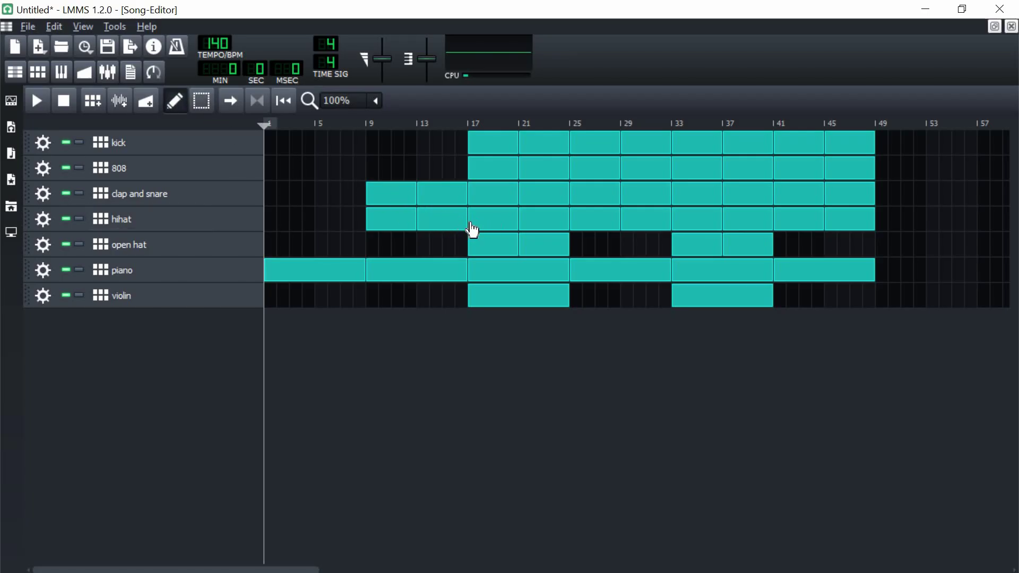
{"action": "left_click_drag", "start_coordinate": [464, 223], "coordinate": [455, 221]}
Step: Play back the end of the intro from about bar 15 to hear the hihat gap before bar 17
{"action": "left_click", "coordinate": [441, 124]}
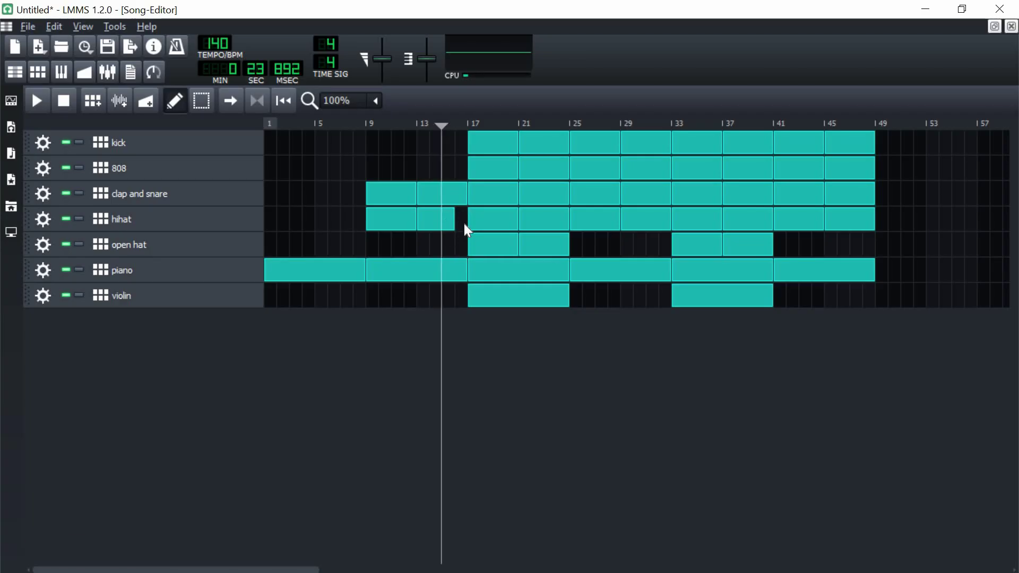
{"action": "key", "text": "space"}
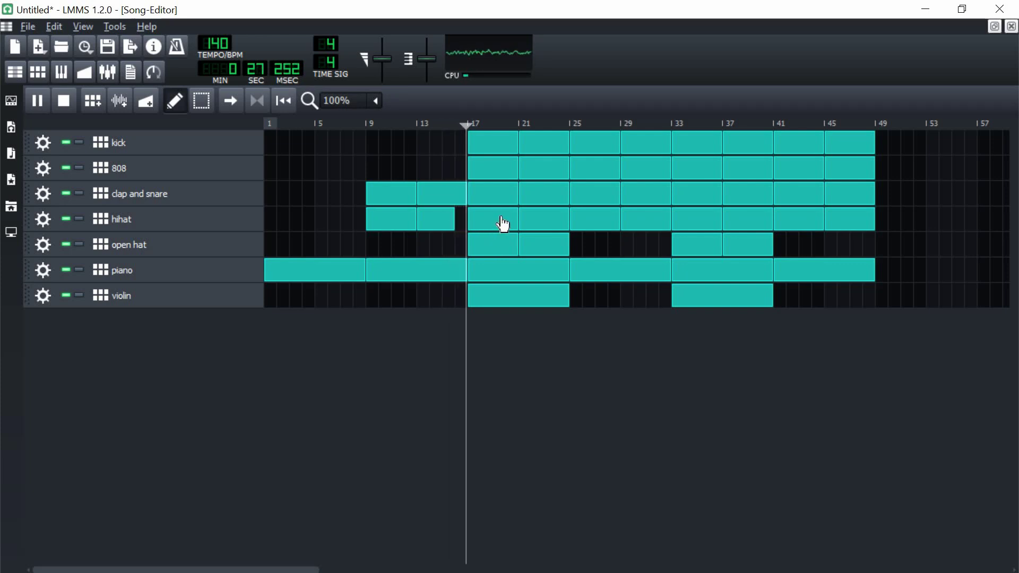
{"action": "key", "text": "space"}
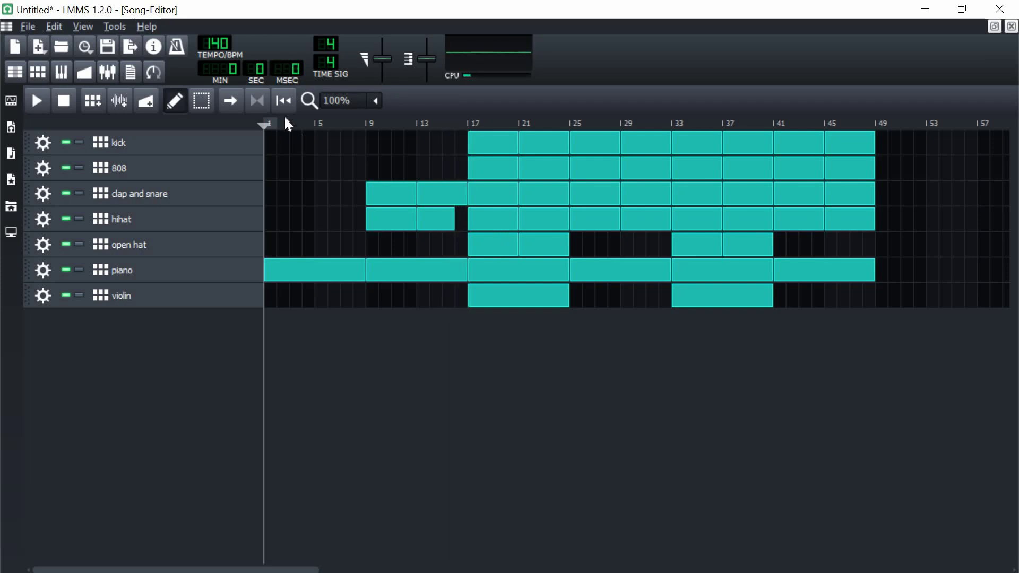
Step: Set the zoom to 50% and copy all clips from bars 9 to 48 on the seven tracks to bar 49
{"action": "left_click", "coordinate": [207, 106]}
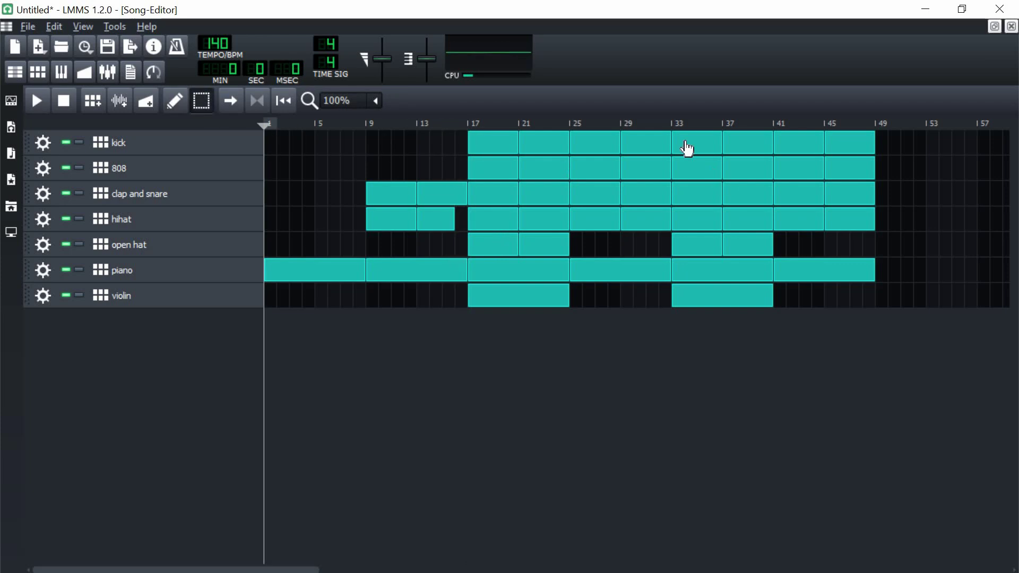
{"action": "left_click", "coordinate": [369, 108]}
{"action": "left_click", "coordinate": [355, 155]}
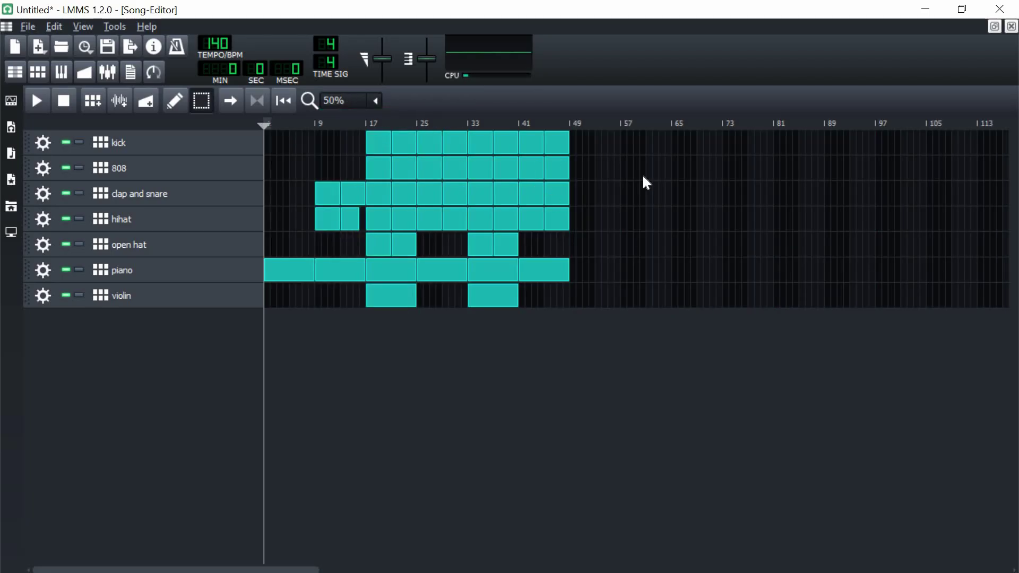
{"action": "left_click_drag", "start_coordinate": [568, 153], "coordinate": [332, 318]}
{"action": "left_click_drag", "start_coordinate": [332, 276], "coordinate": [575, 275]}
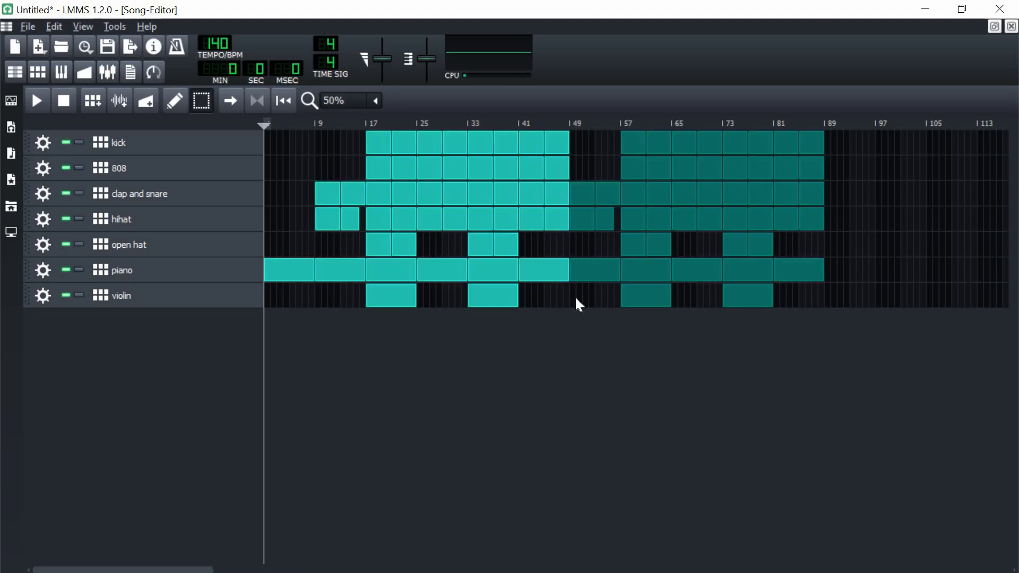
{"action": "left_click", "coordinate": [575, 296]}
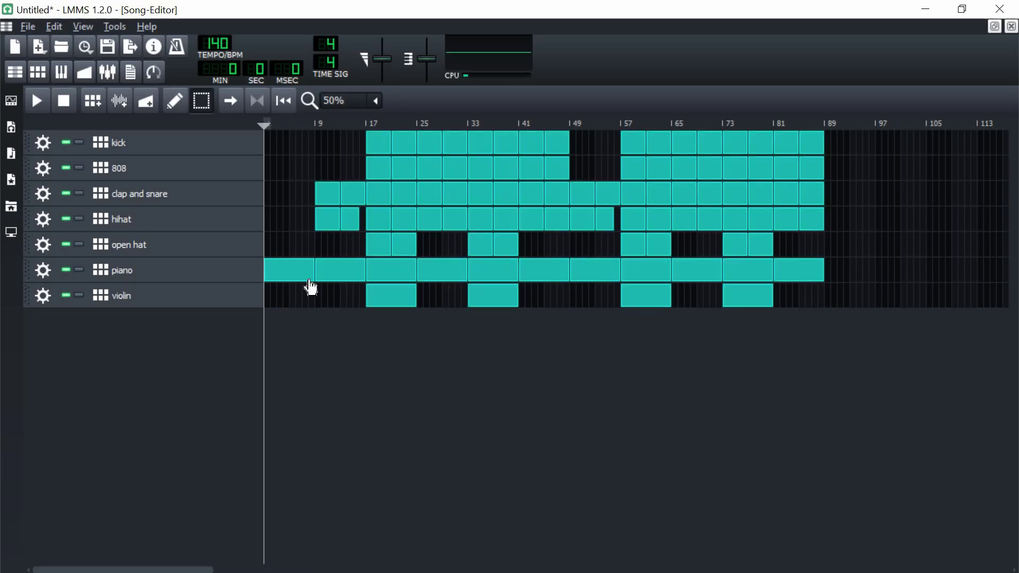
Step: Return the zoom to 100% and play the full arrangement from the beginning
{"action": "left_click", "coordinate": [374, 101]}
{"action": "left_click", "coordinate": [355, 155]}
{"action": "scroll", "coordinate": [382, 161], "scroll_direction": "up", "scroll_amount": 1, "text": "ctrl"}
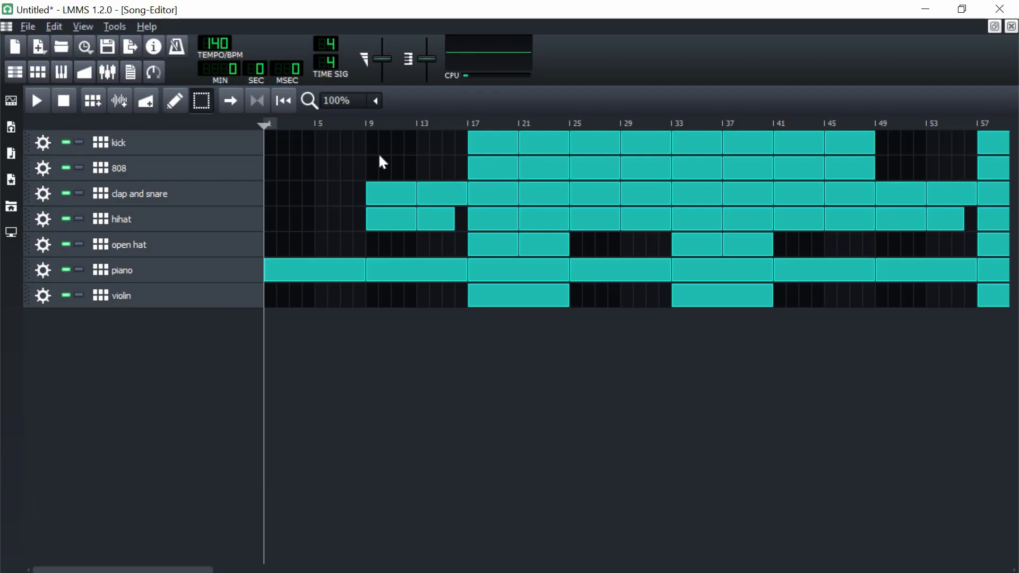
{"action": "key", "text": "space"}
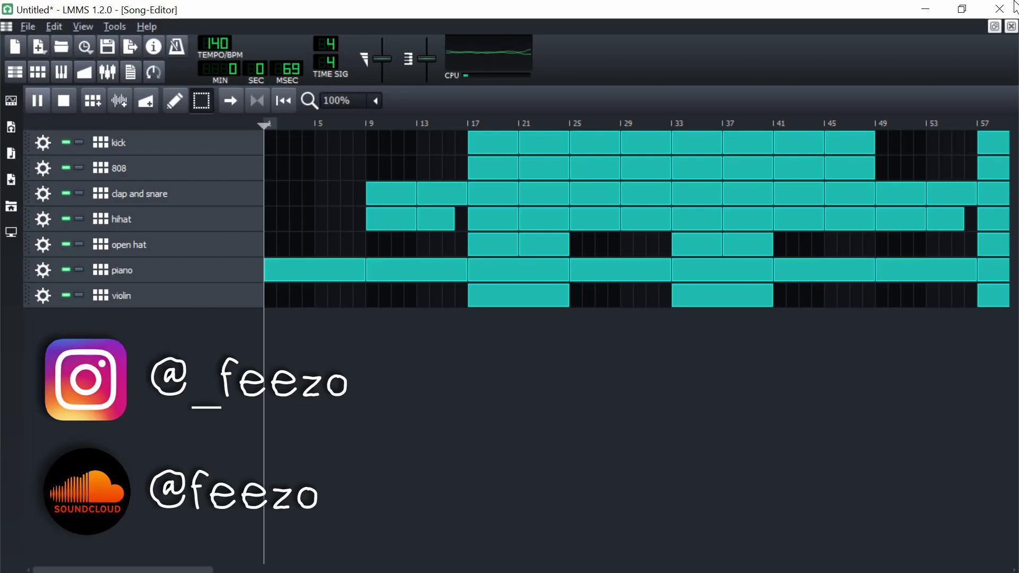